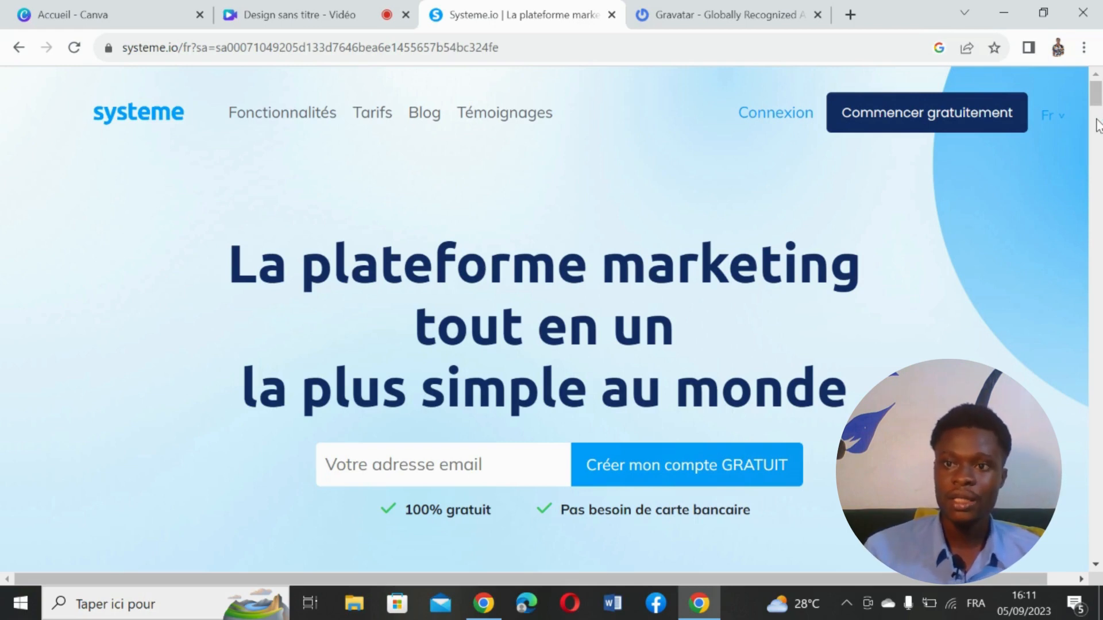
# Step: Sign in to the systeme.io account and check the interface languages and account menu offered on the dashboard
pyautogui.click(767, 115)
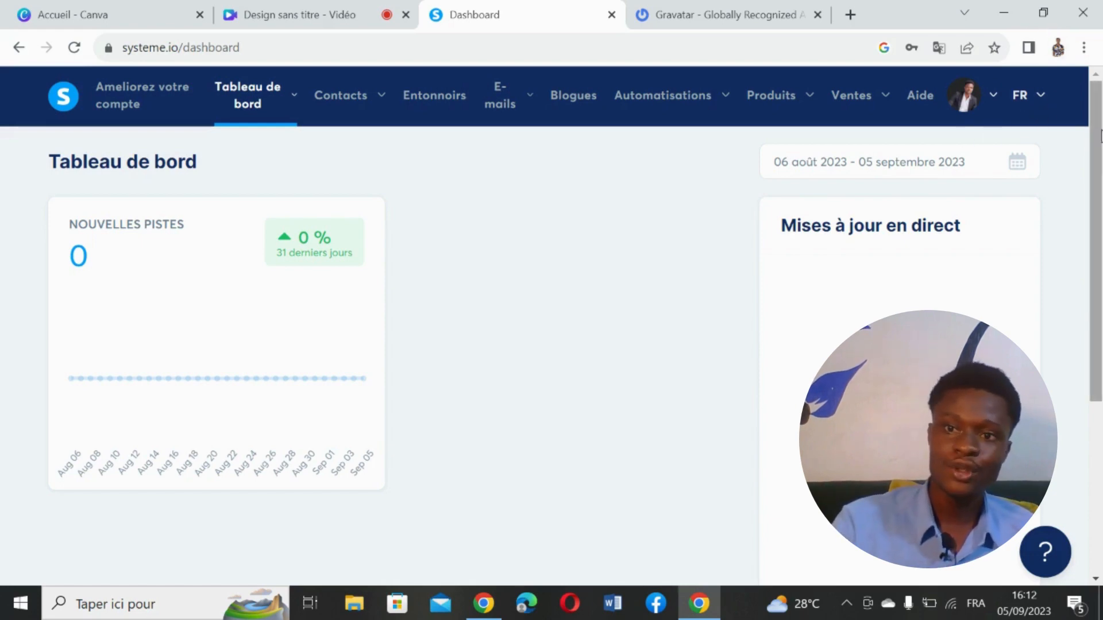
pyautogui.click(1042, 95)
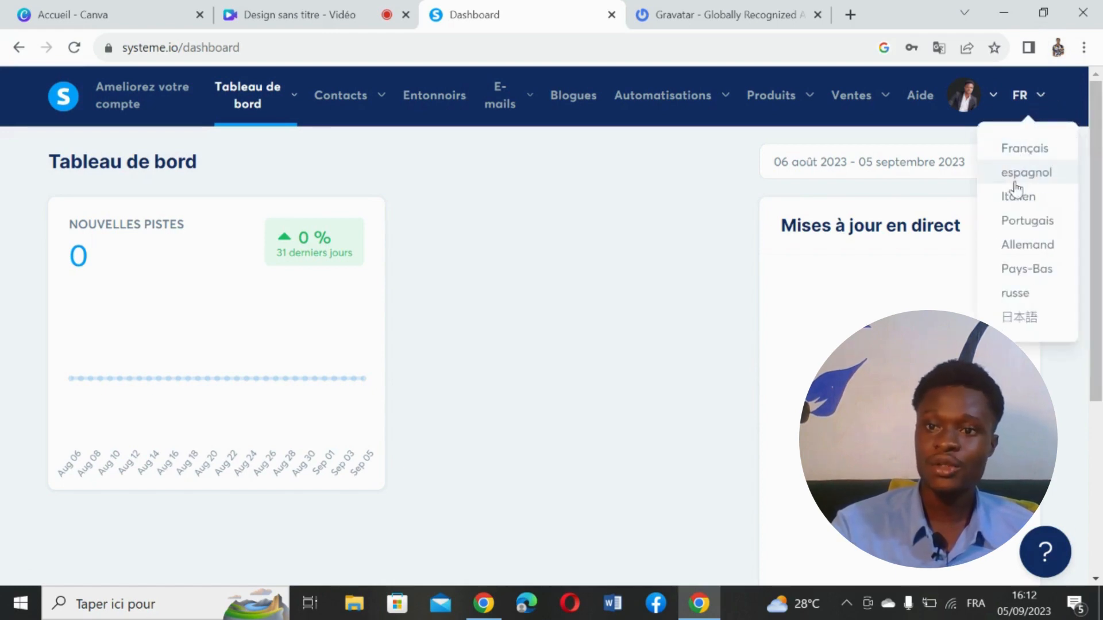
pyautogui.scroll(-3, 1016, 201)
pyautogui.scroll(3, 1016, 201)
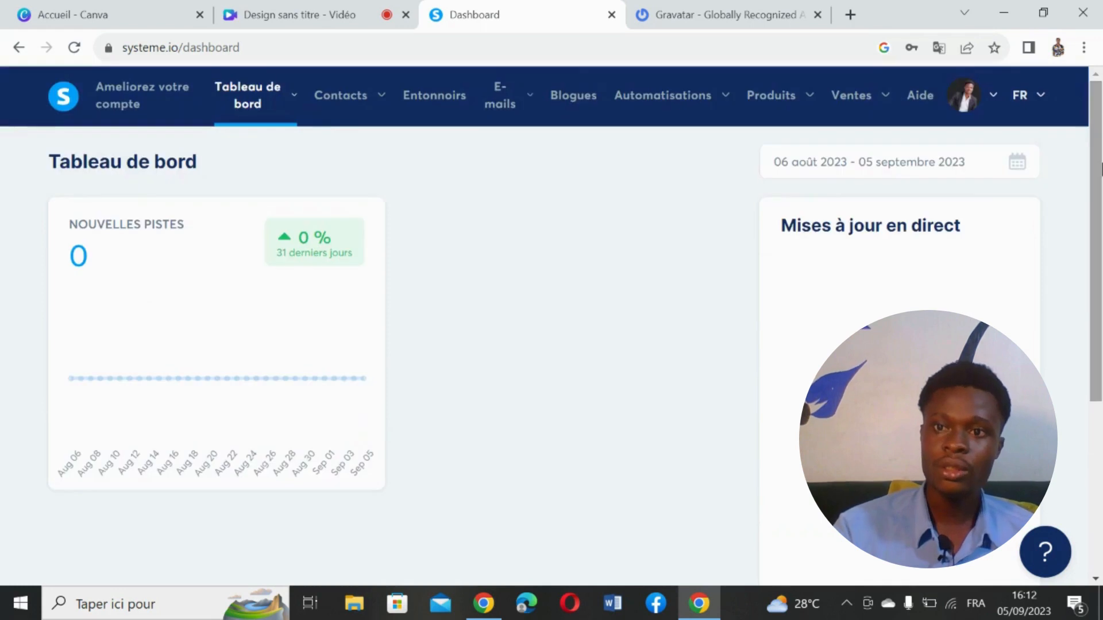
pyautogui.click(1041, 96)
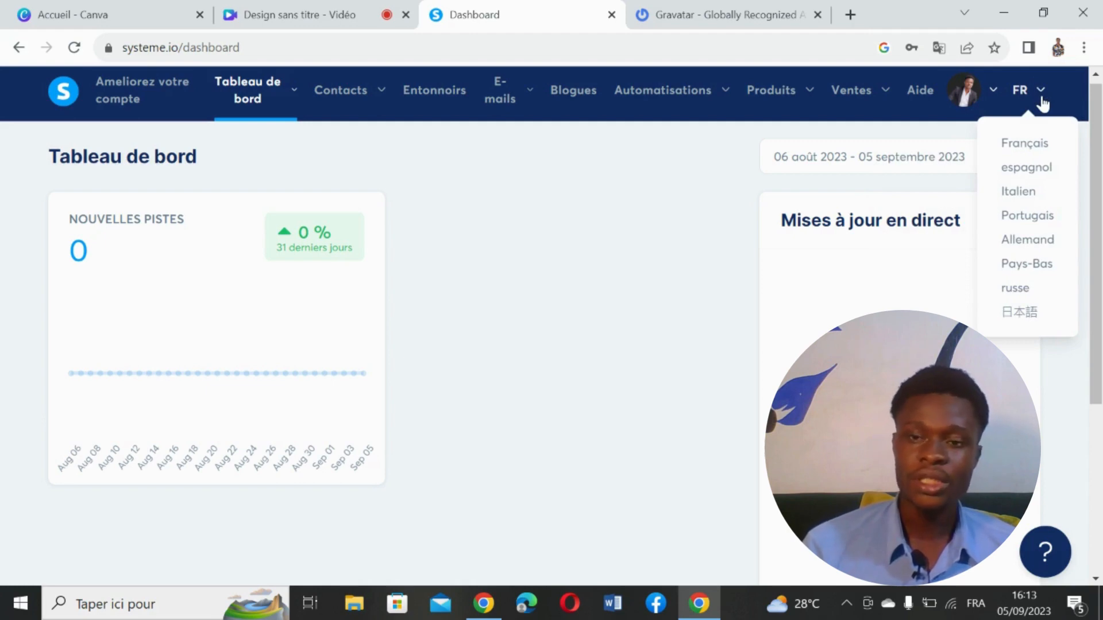
pyautogui.click(971, 99)
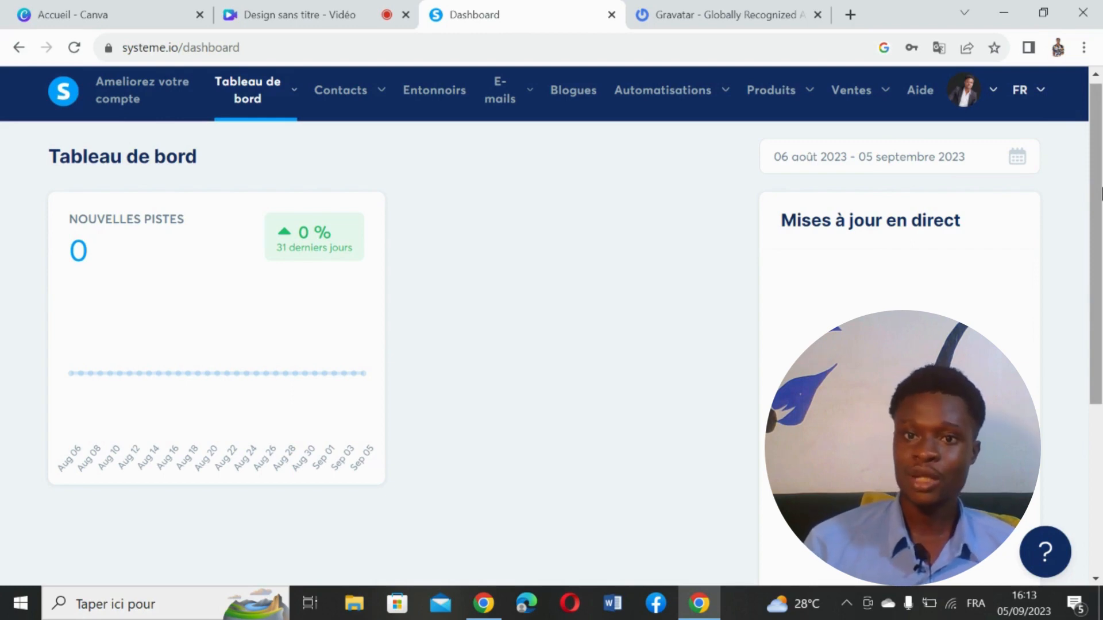
pyautogui.click(965, 93)
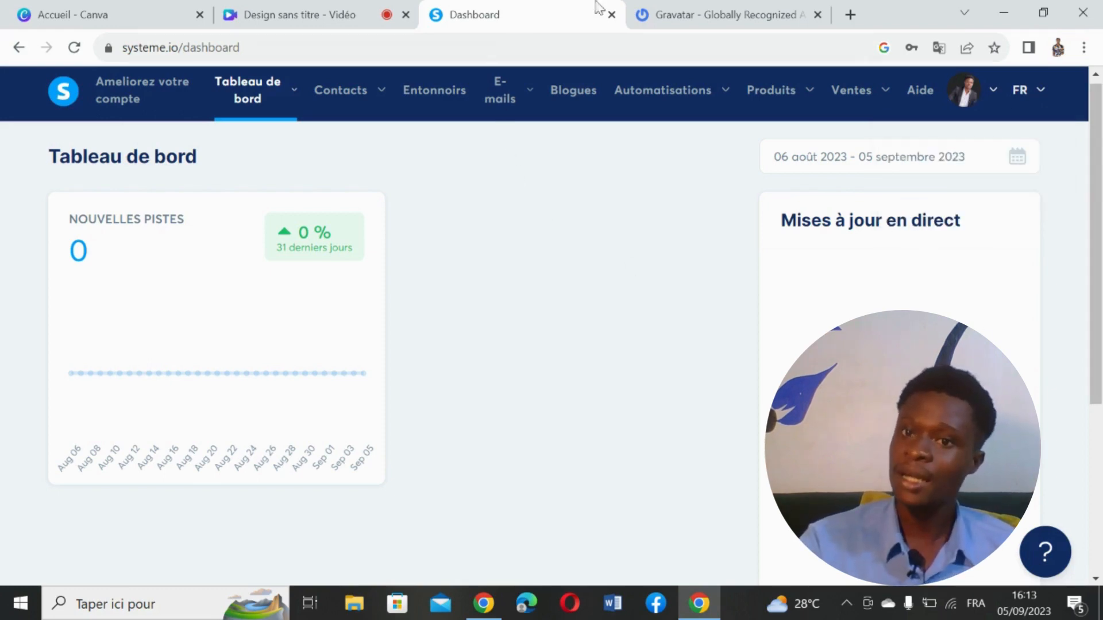
# Step: Switch to the Gravatar site and check its web address, fr.gravatar.com
pyautogui.click(729, 16)
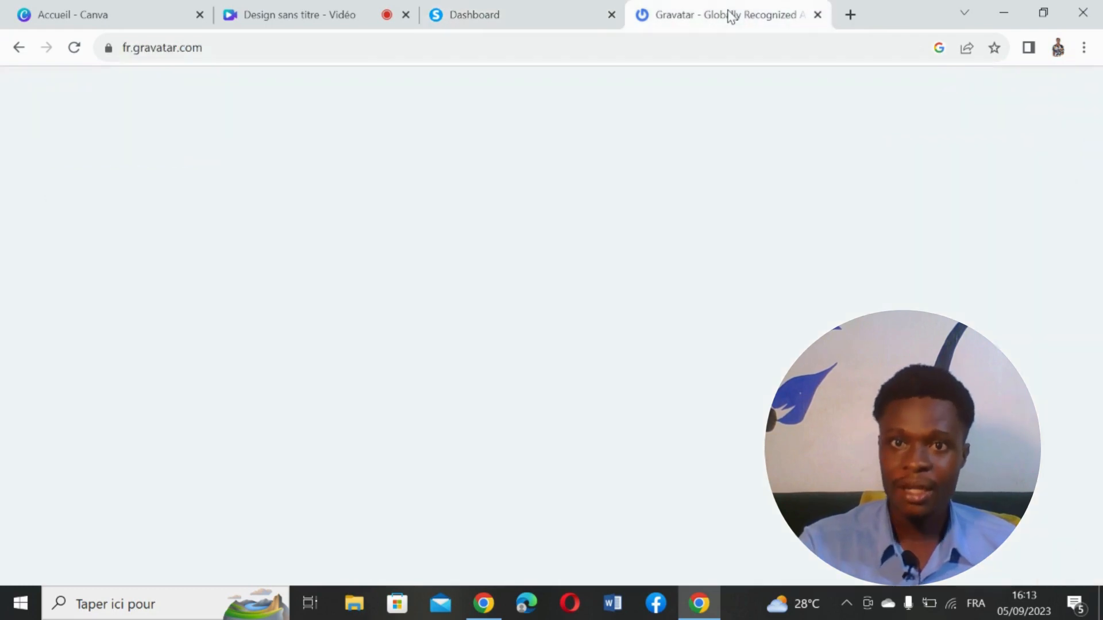
pyautogui.moveTo(214, 50); pyautogui.dragTo(112, 46)
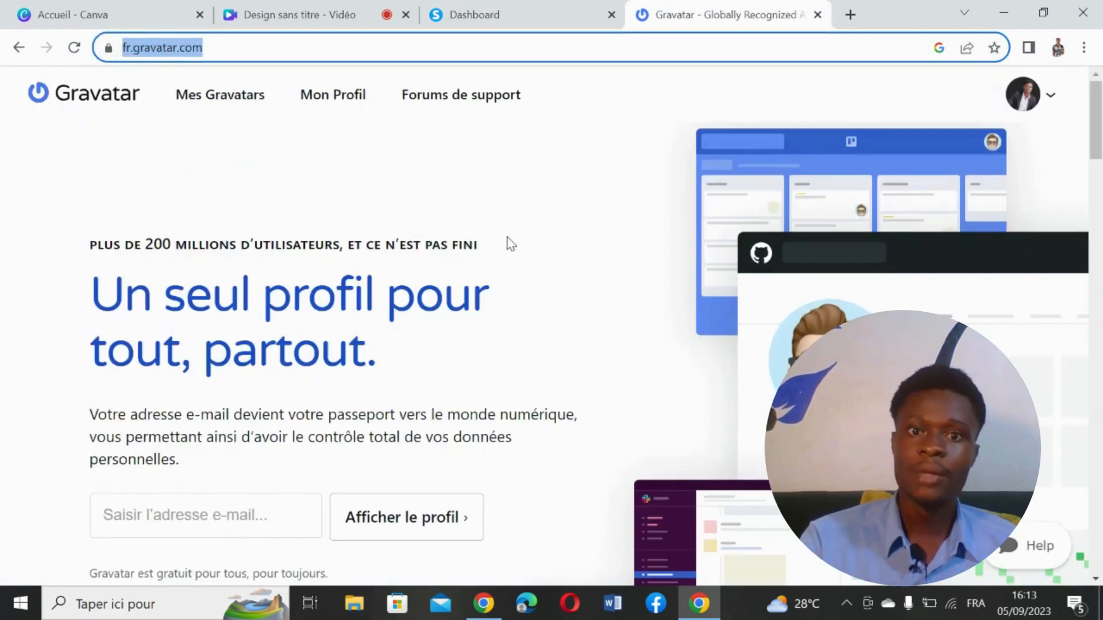
pyautogui.click(484, 186)
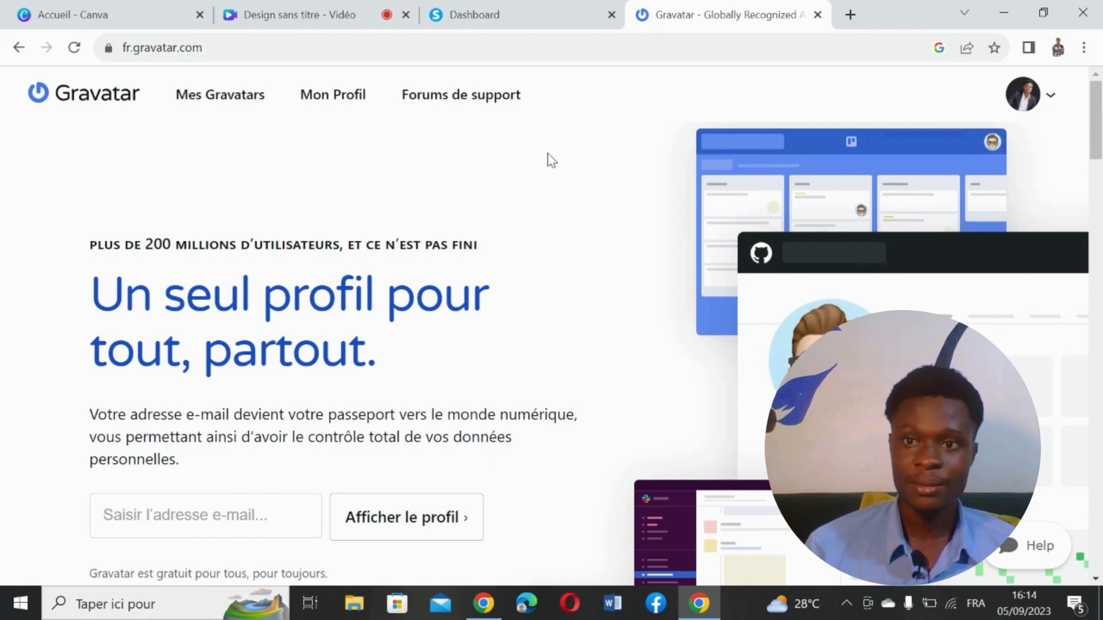
# Step: Open the Gravatar management page and examine the avatar gallery and the image upload options
pyautogui.click(197, 102)
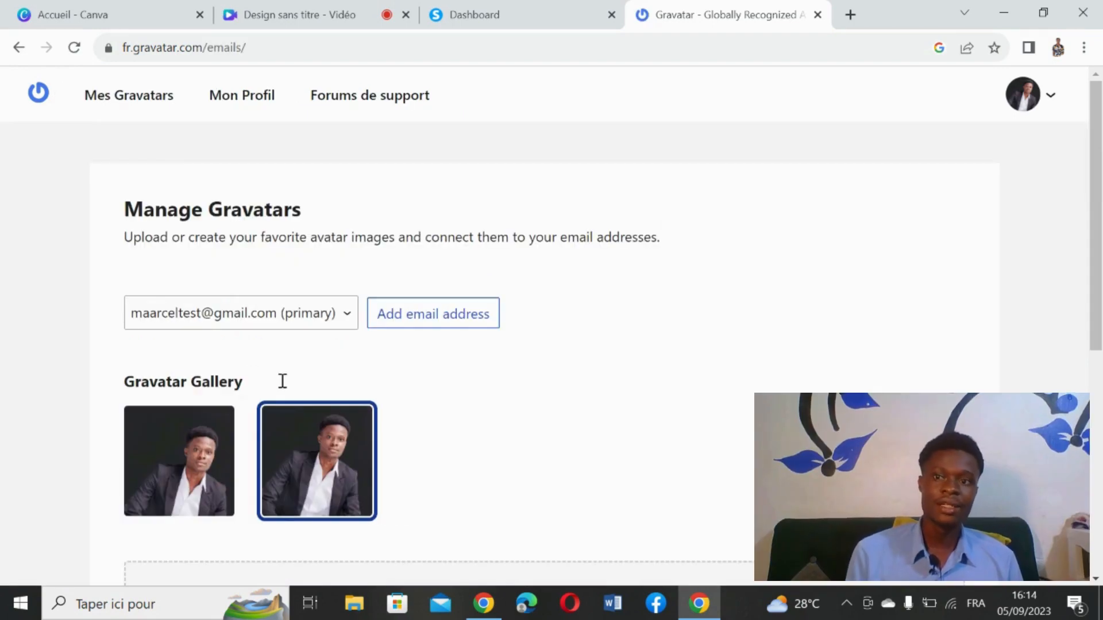
pyautogui.moveTo(1097, 192); pyautogui.dragTo(1100, 415)
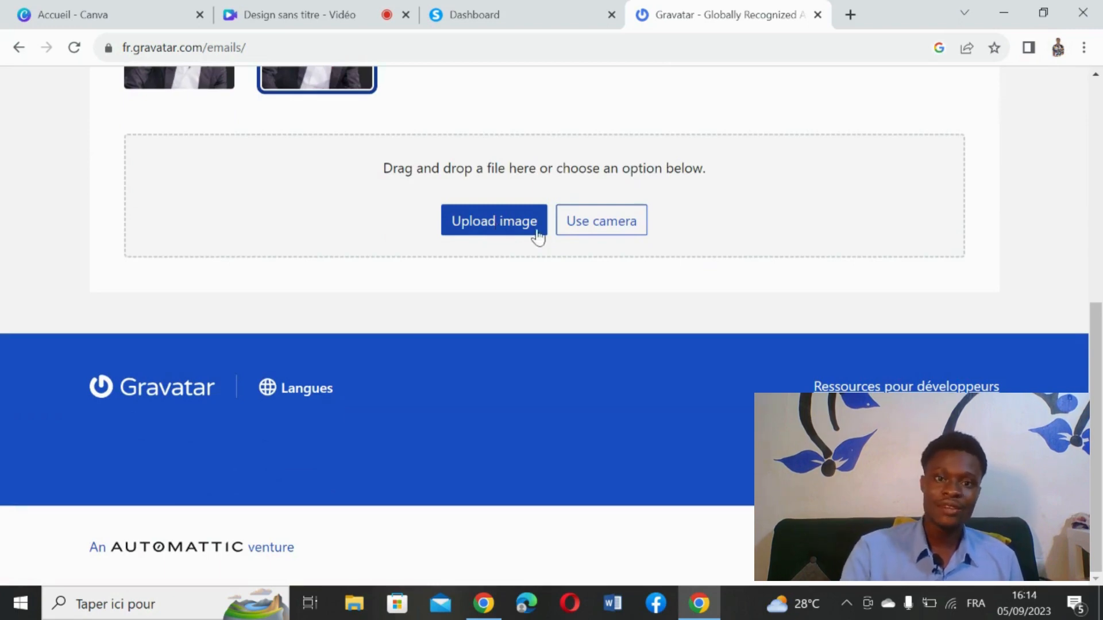
pyautogui.scroll(2, 1080, 293)
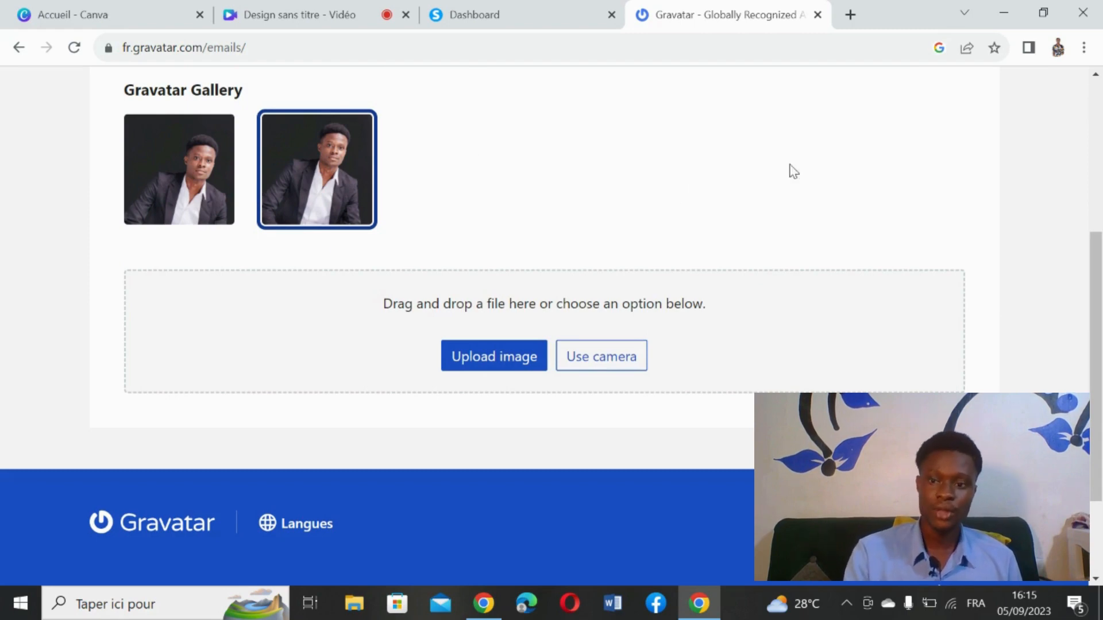
pyautogui.scroll(-1, 603, 247)
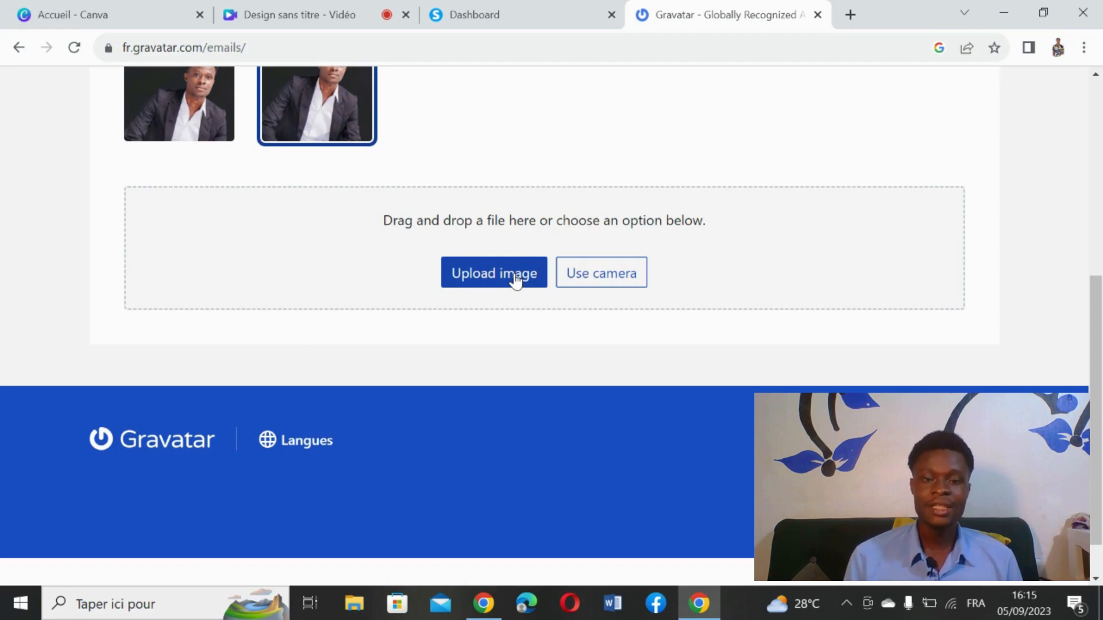
pyautogui.moveTo(1102, 372); pyautogui.dragTo(1095, 165)
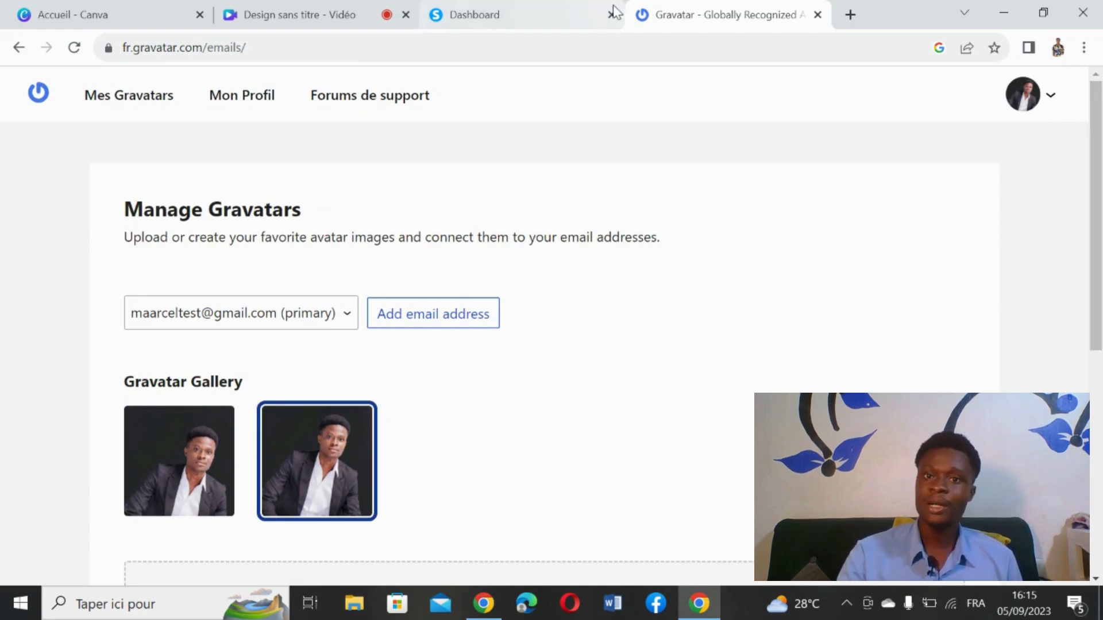
# Step: Return to the systeme.io dashboard and open the account's profile settings
pyautogui.click(484, 8)
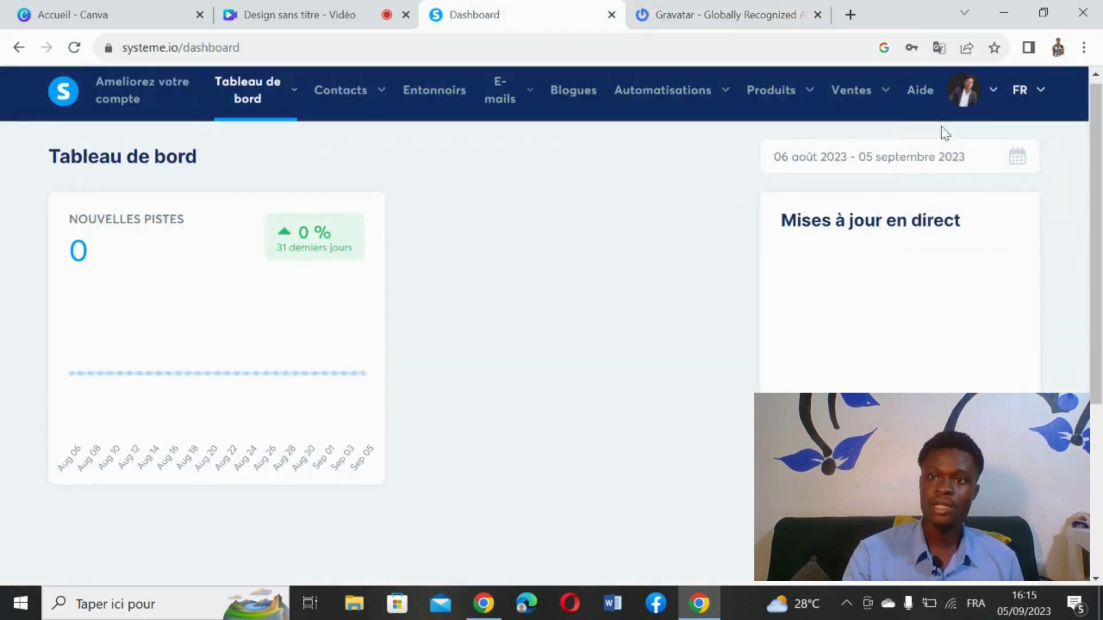
pyautogui.scroll(-1, 1101, 175)
pyautogui.scroll(1, 1101, 175)
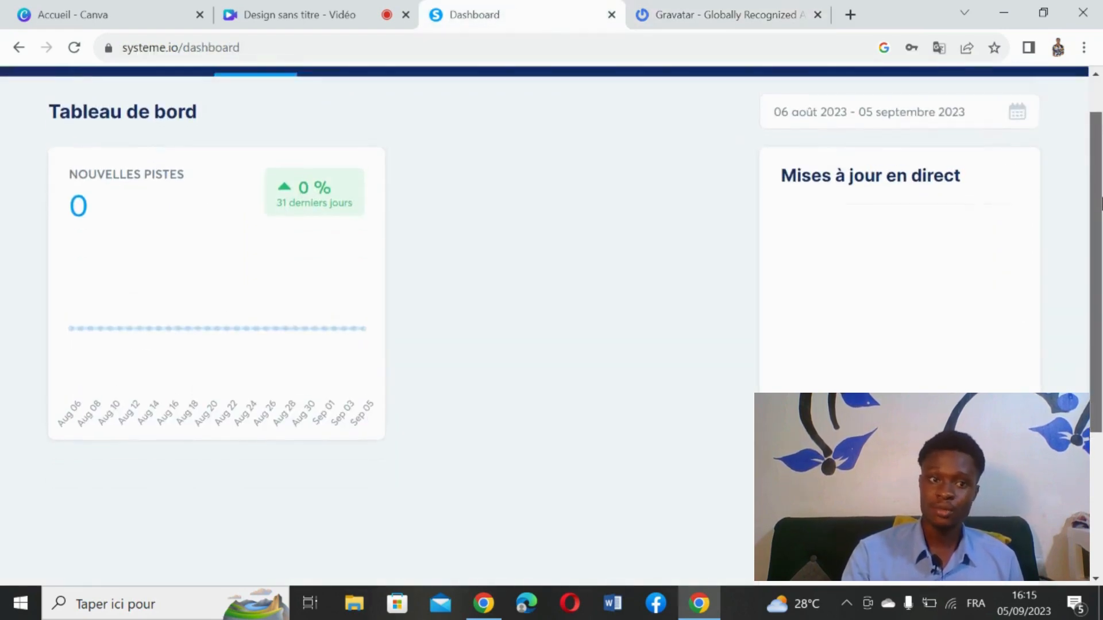
pyautogui.scroll(1, 1098, 173)
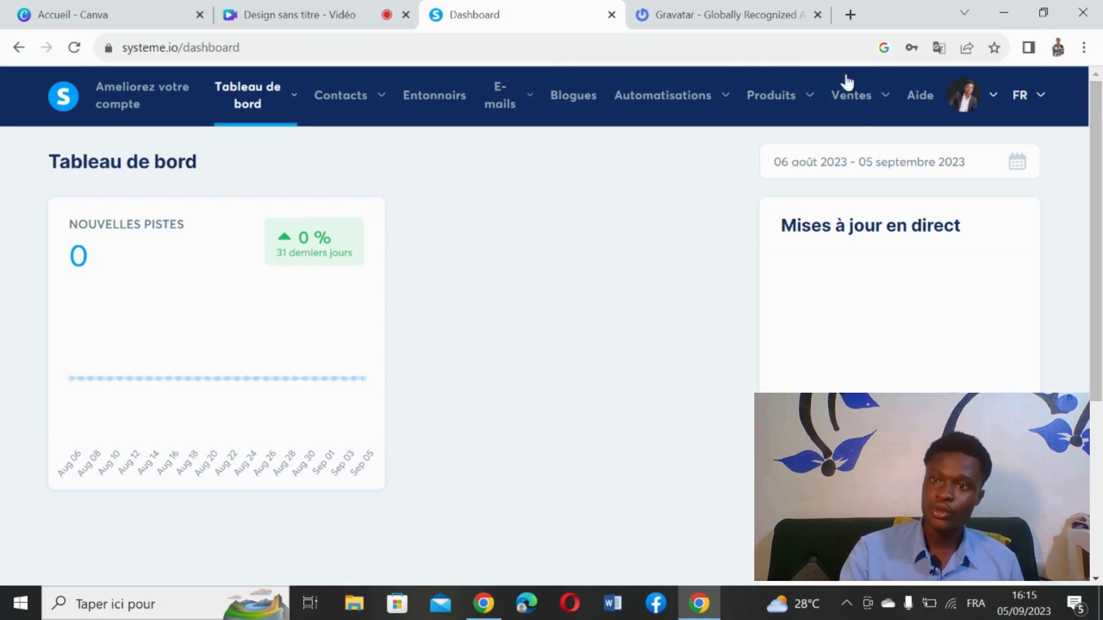
pyautogui.scroll(-5, 1100, 167)
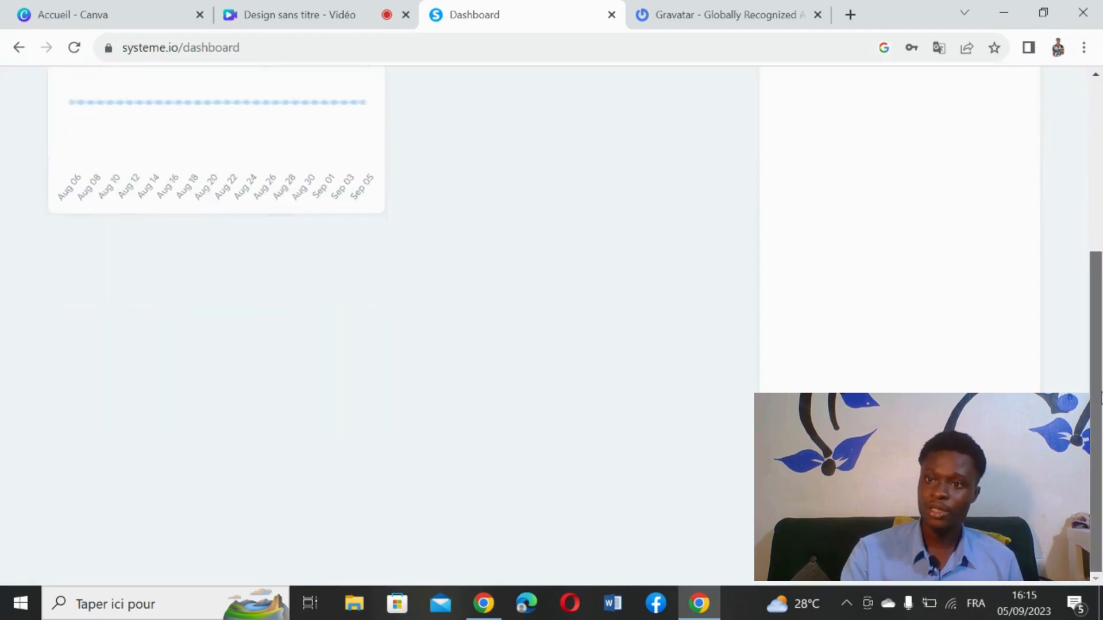
pyautogui.scroll(5, 1100, 167)
pyautogui.click(964, 103)
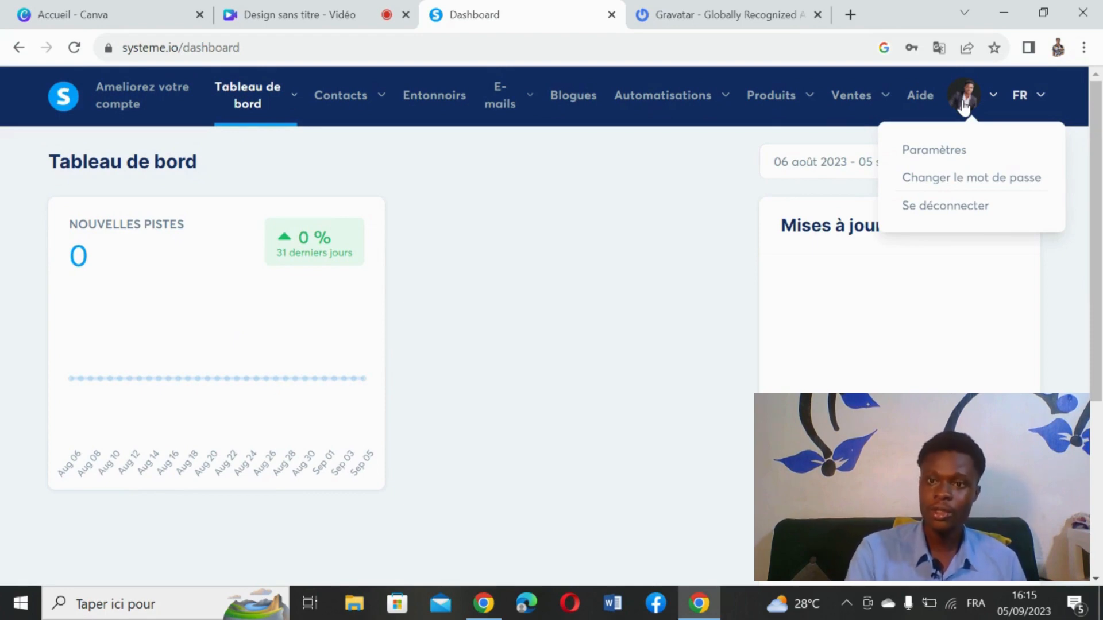
pyautogui.click(932, 164)
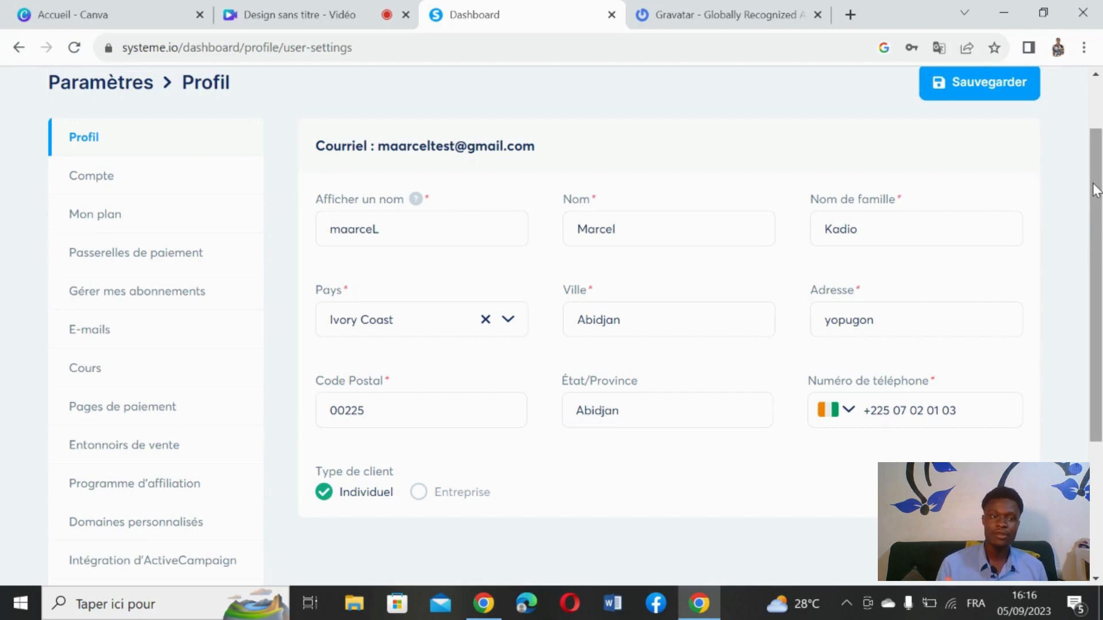
# Step: Review the personal details fields of the profile form, including the display name help and the list of countries
pyautogui.moveTo(1094, 185)
pyautogui.mouseDown()
pyautogui.moveTo(1094, 124)
pyautogui.moveTo(1095, 180)
pyautogui.mouseUp()
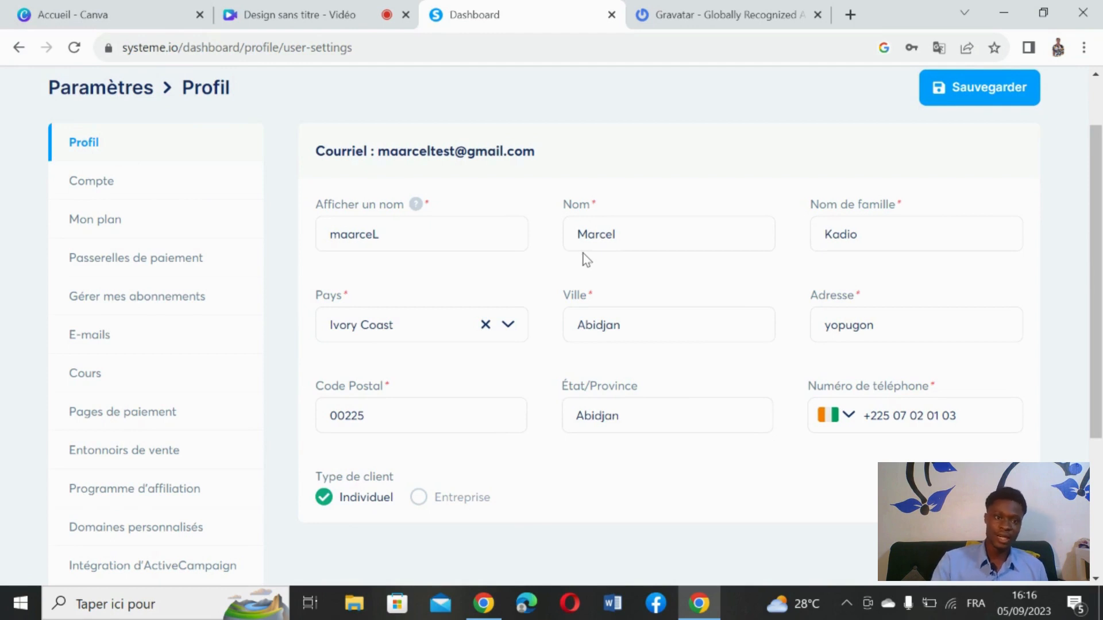
pyautogui.moveTo(424, 213)
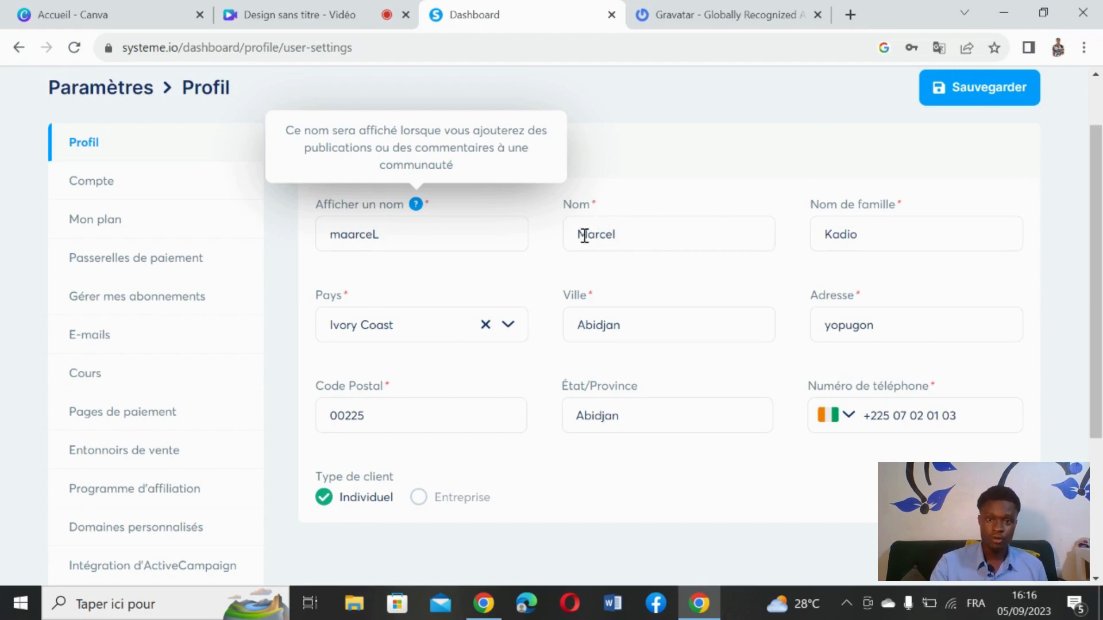
pyautogui.click(513, 332)
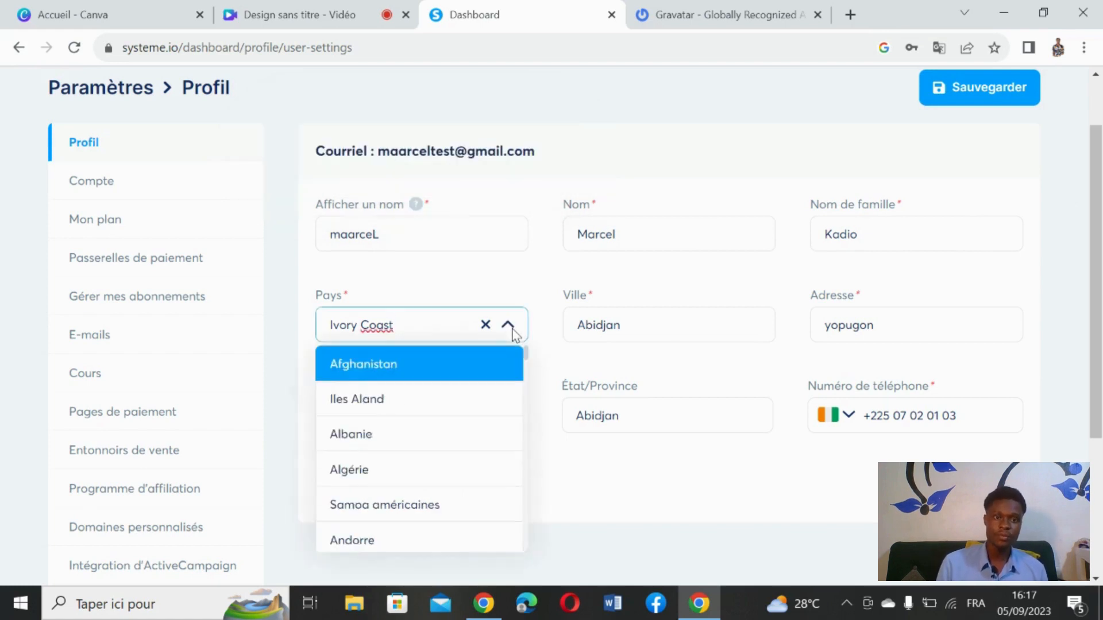
pyautogui.click(643, 322)
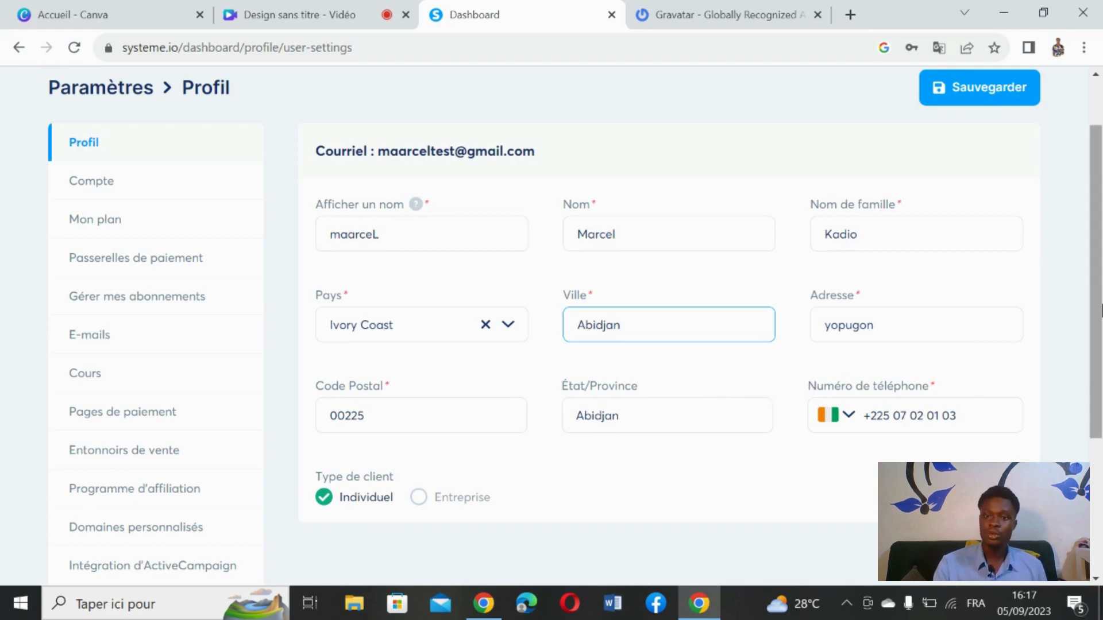
pyautogui.moveTo(1100, 310); pyautogui.dragTo(1101, 326)
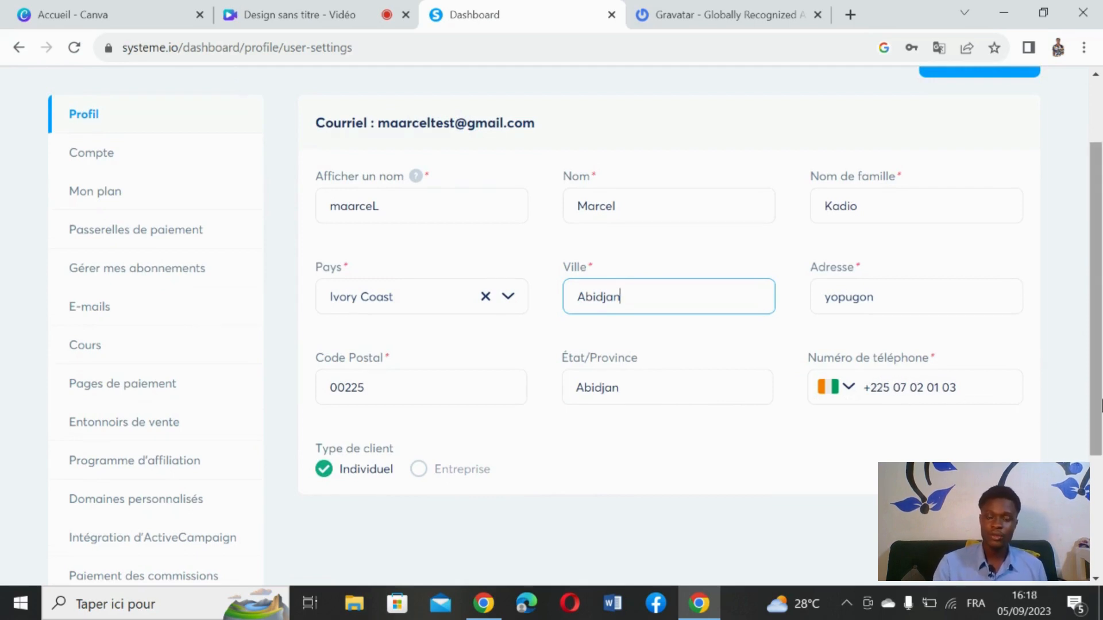
pyautogui.moveTo(1100, 402); pyautogui.dragTo(1101, 371)
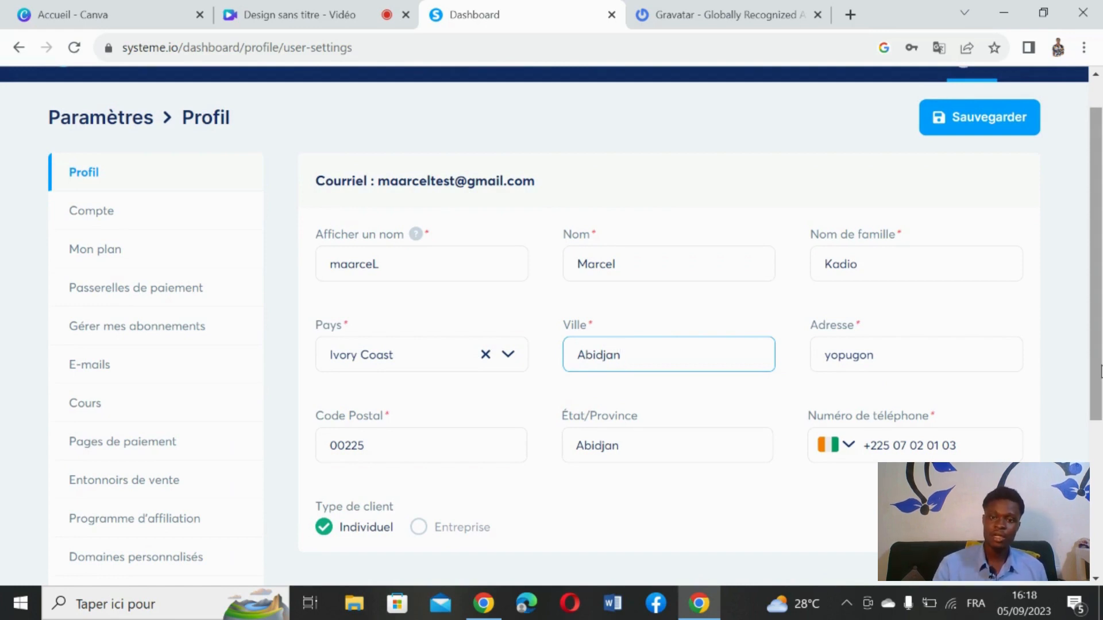
pyautogui.scroll(1, 1100, 282)
pyautogui.scroll(-3, 1100, 283)
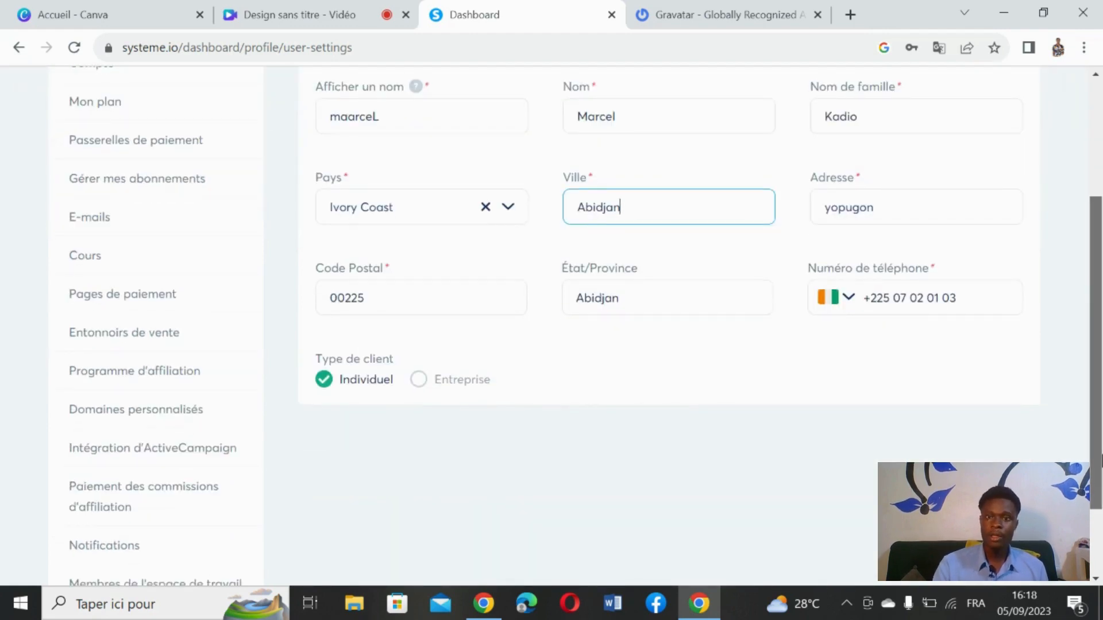
pyautogui.scroll(2, 1096, 344)
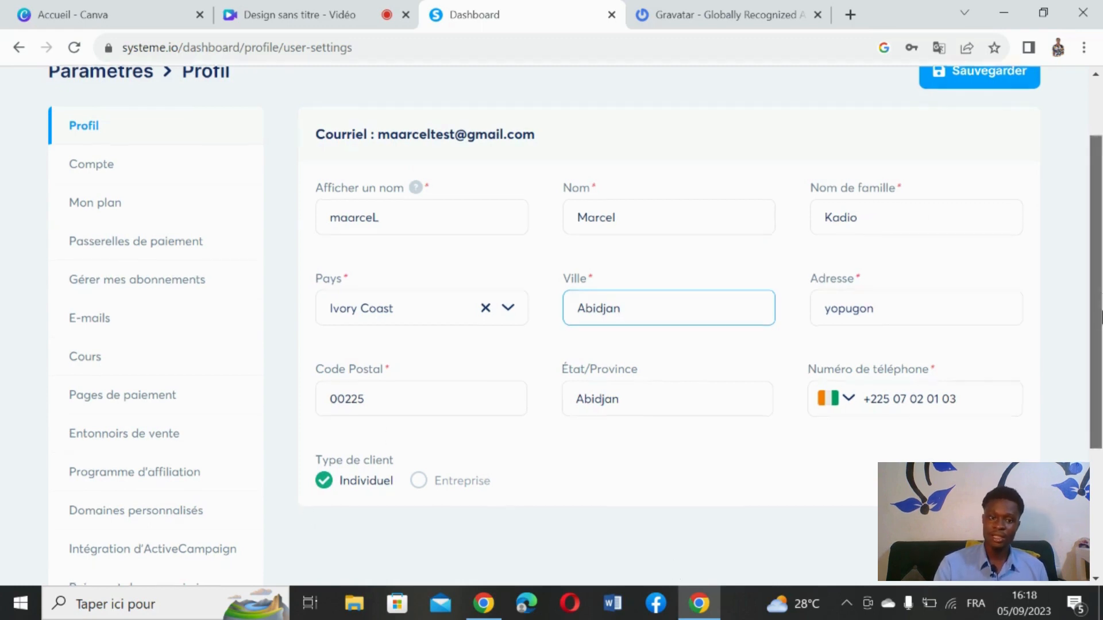
pyautogui.scroll(-2, 1100, 302)
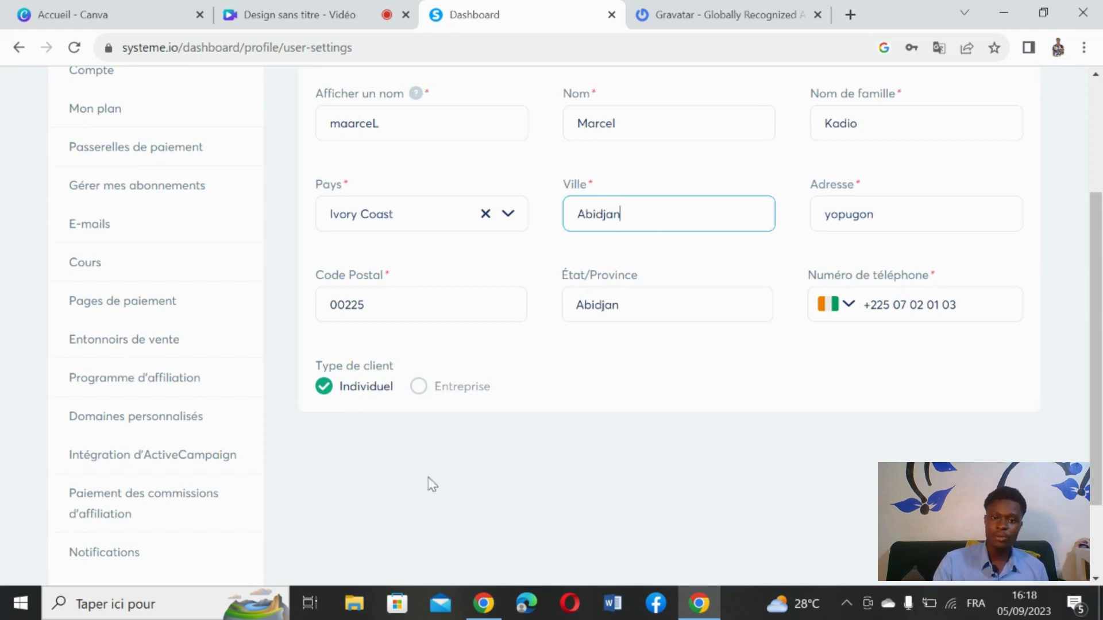
# Step: Set the client type to Entreprise to examine the extra company fields, and restore it to Individuel
pyautogui.click(420, 387)
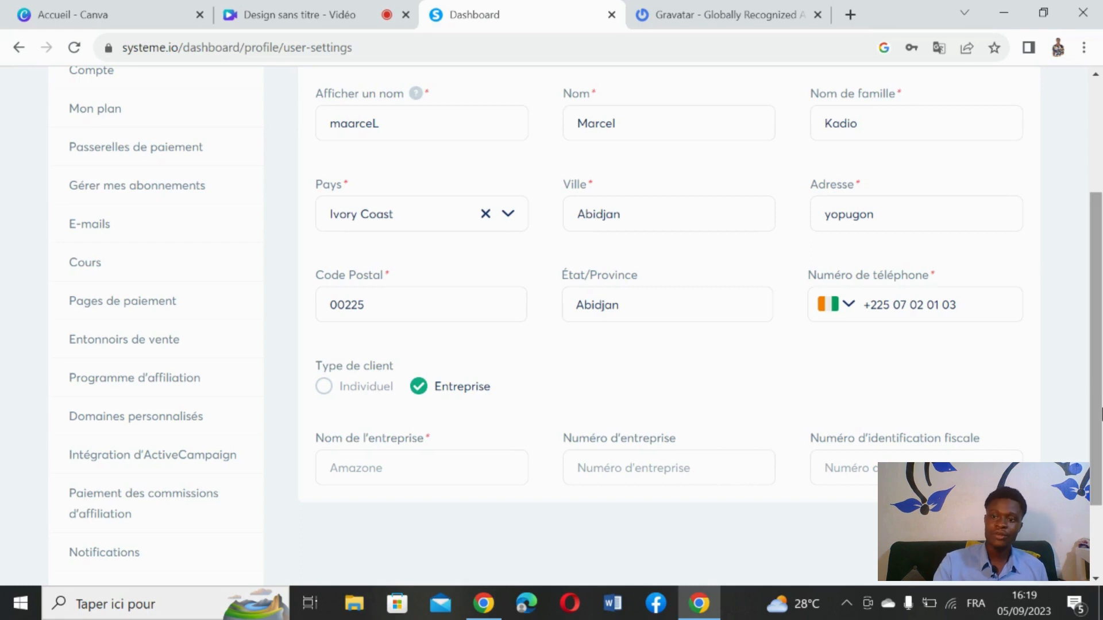
pyautogui.scroll(-1, 632, 322)
pyautogui.scroll(1, 631, 322)
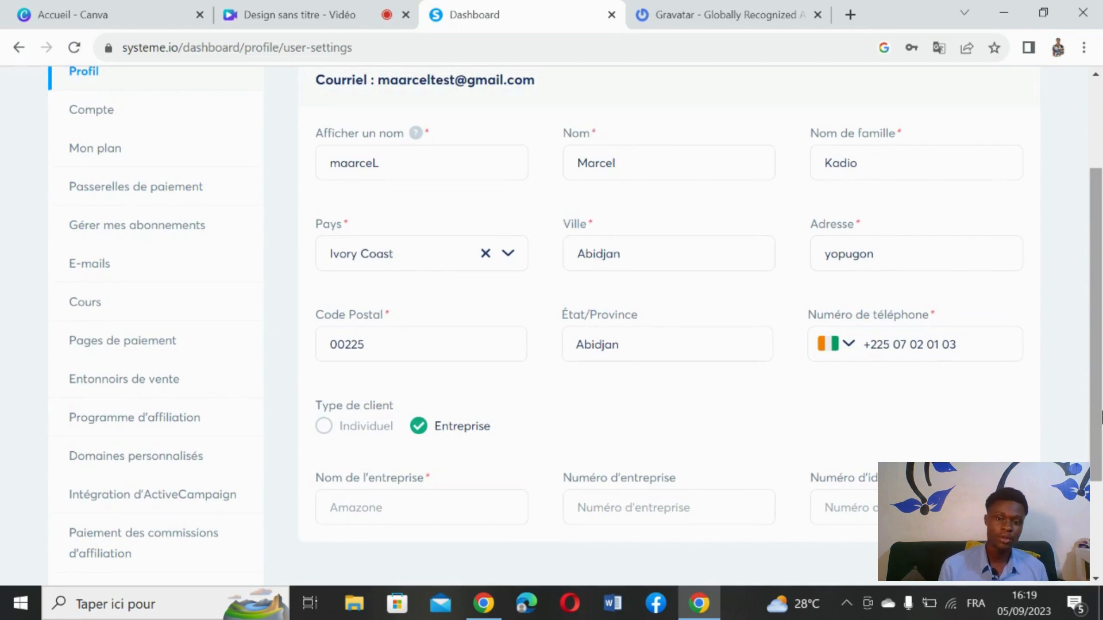
pyautogui.scroll(1, 1101, 418)
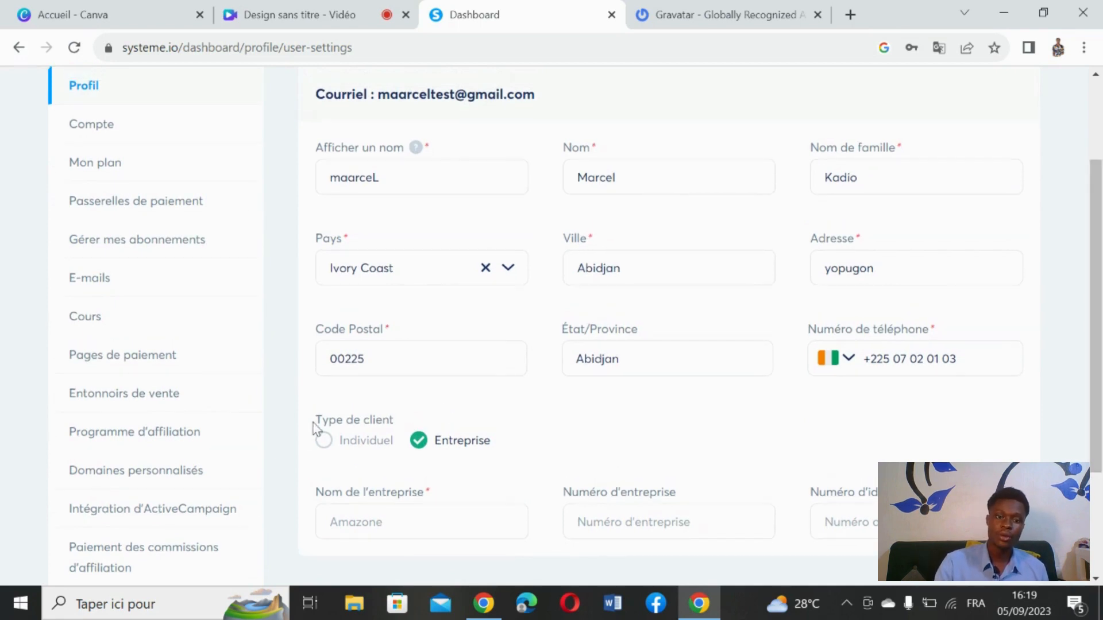
pyautogui.click(323, 443)
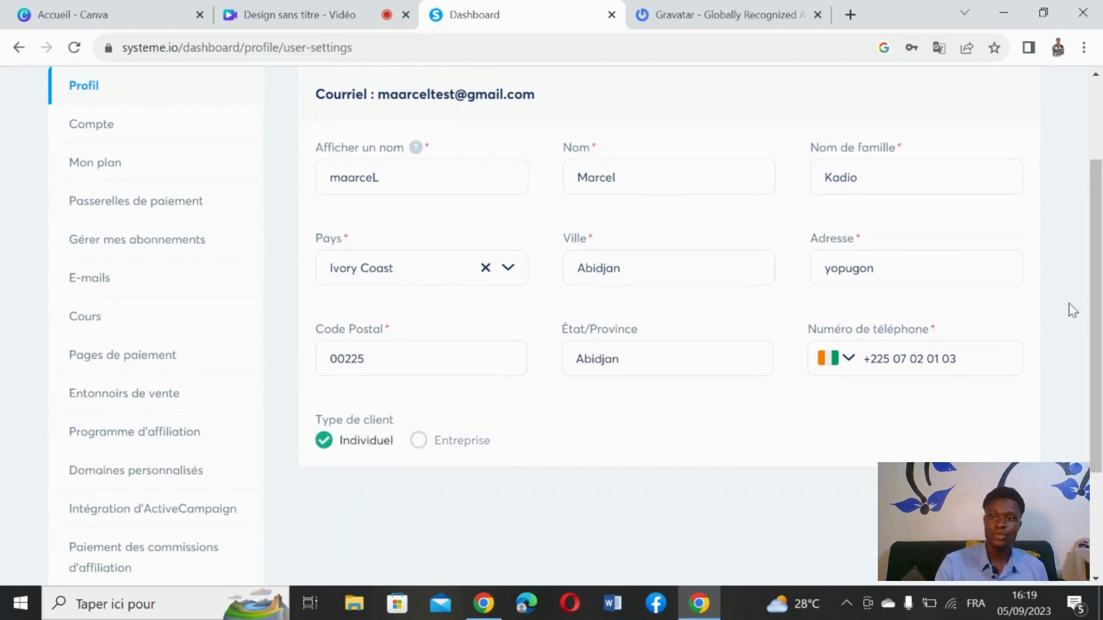
# Step: Save the profile settings
pyautogui.scroll(2, 1098, 273)
pyautogui.scroll(1, 1098, 273)
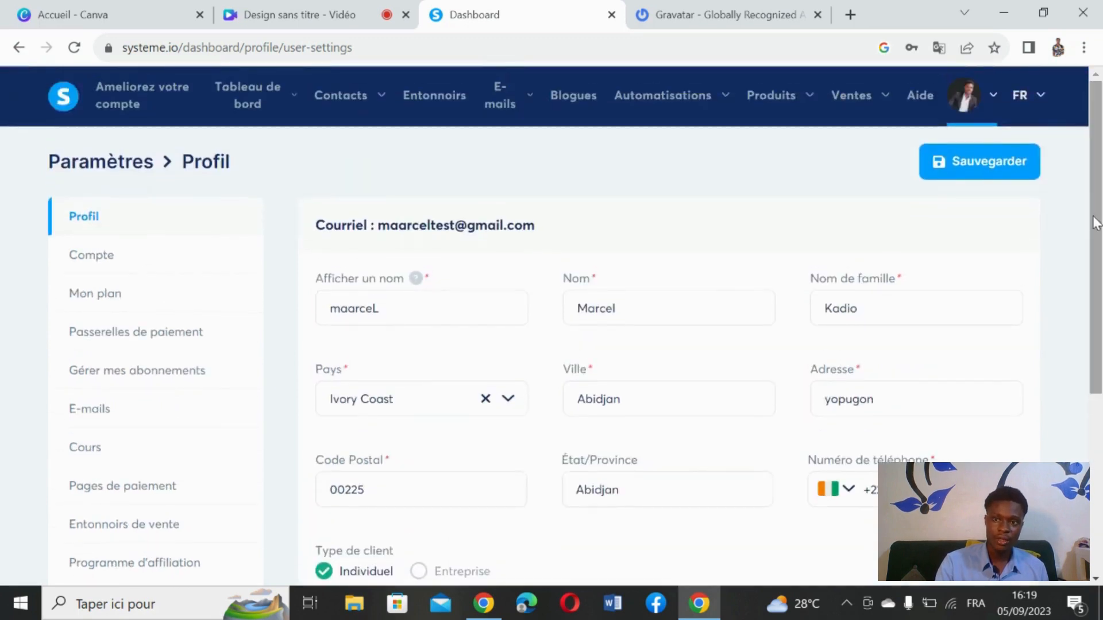
pyautogui.click(988, 167)
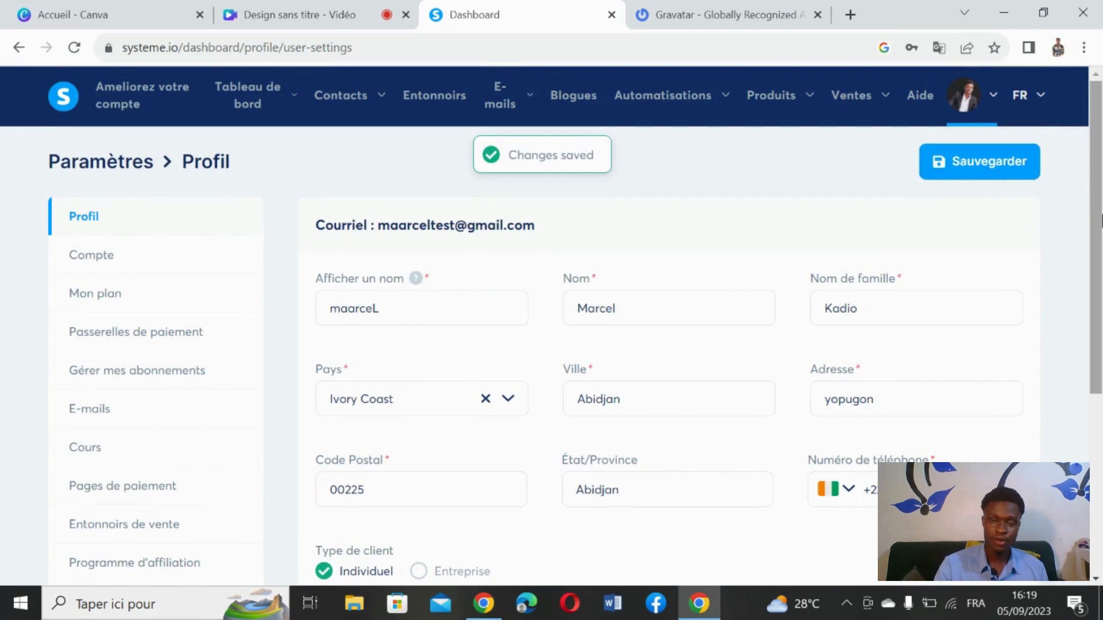
# Step: Review the time zone, date format and time format options in the Compte settings, and save the settings
pyautogui.moveTo(1100, 221); pyautogui.dragTo(1100, 304)
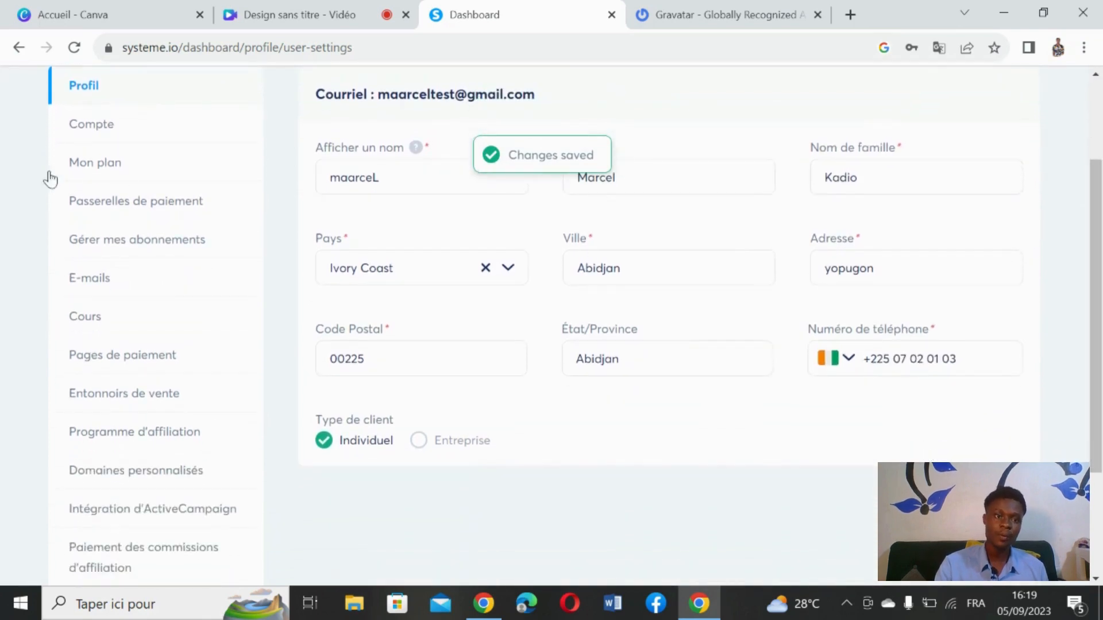
pyautogui.click(132, 143)
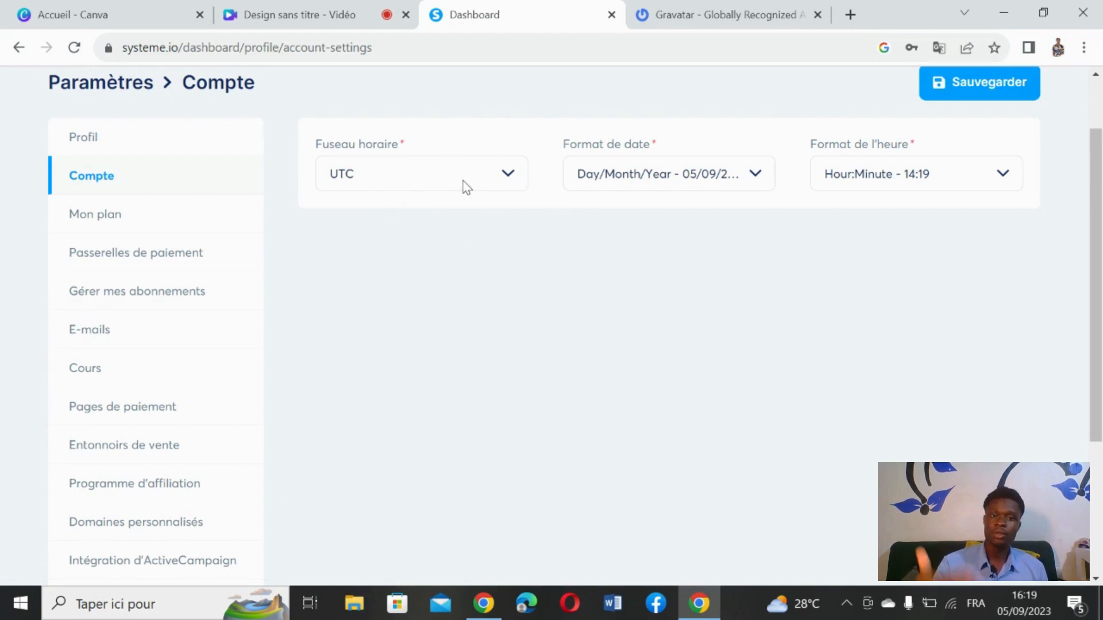
pyautogui.click(506, 179)
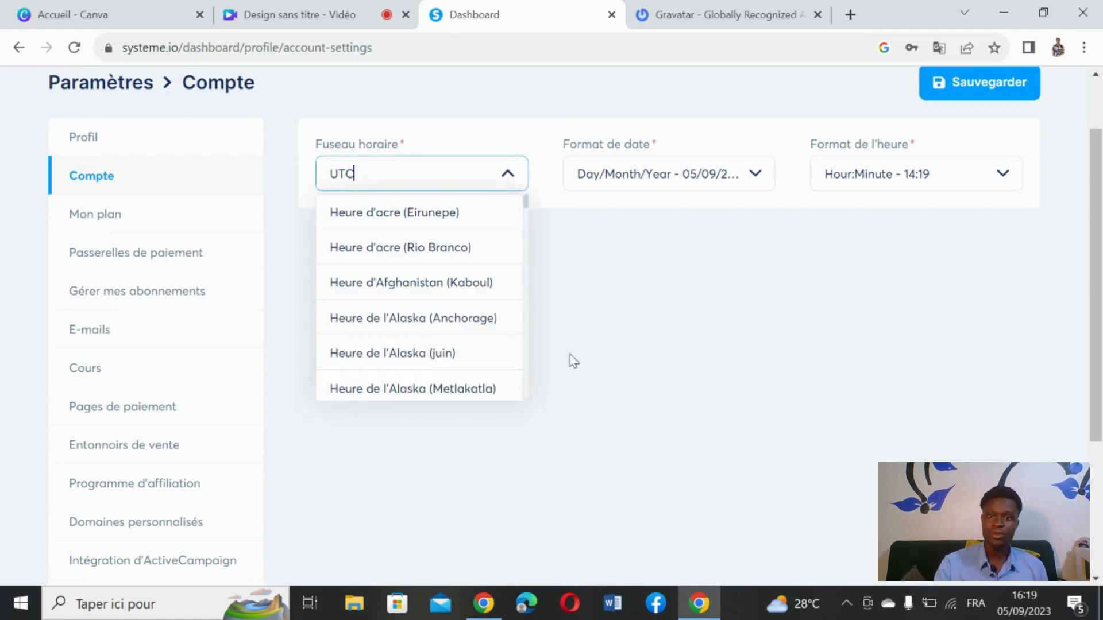
pyautogui.click(586, 347)
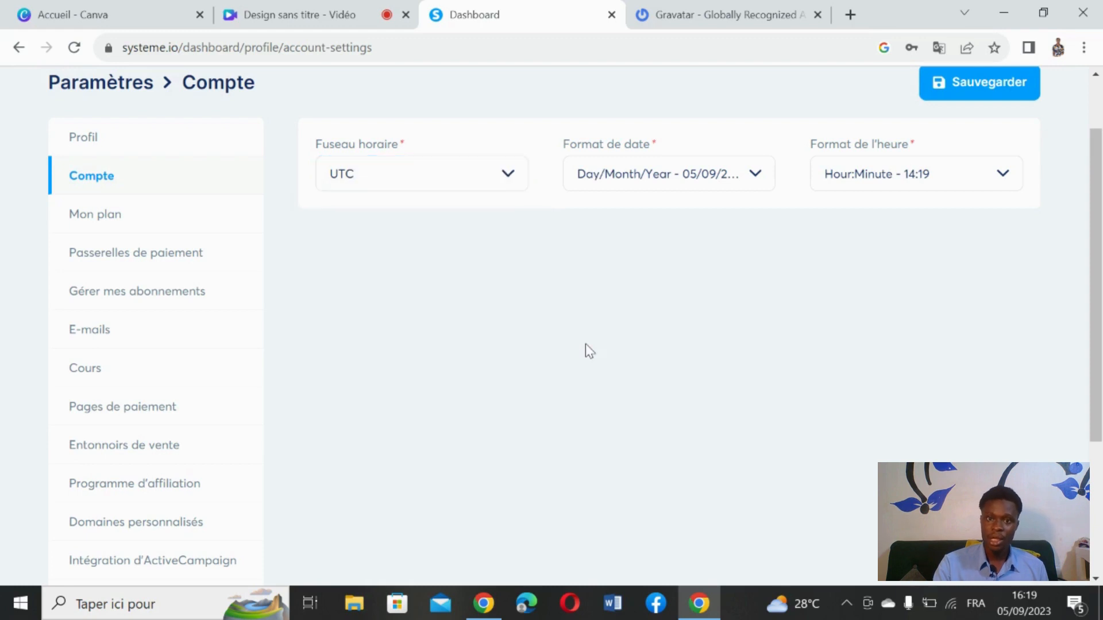
pyautogui.click(744, 172)
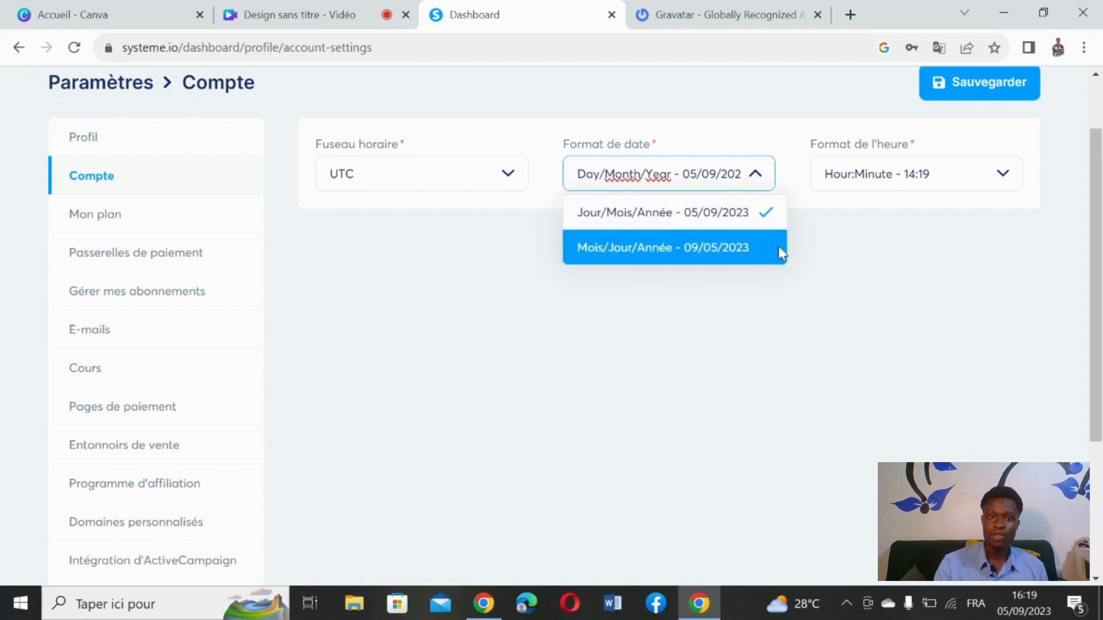
pyautogui.click(873, 243)
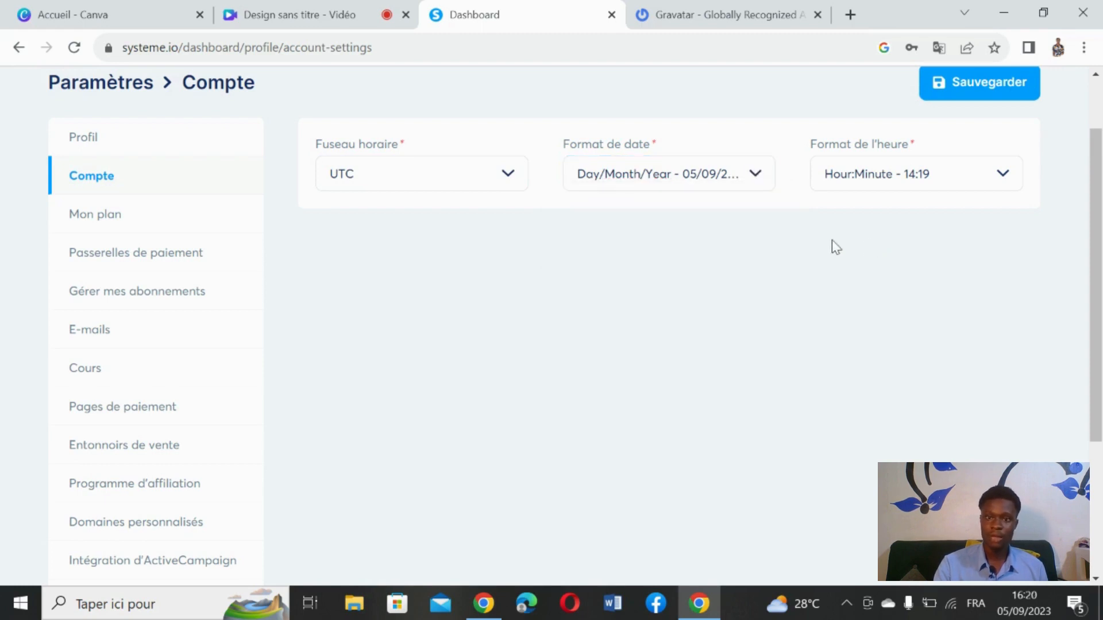
pyautogui.click(1004, 180)
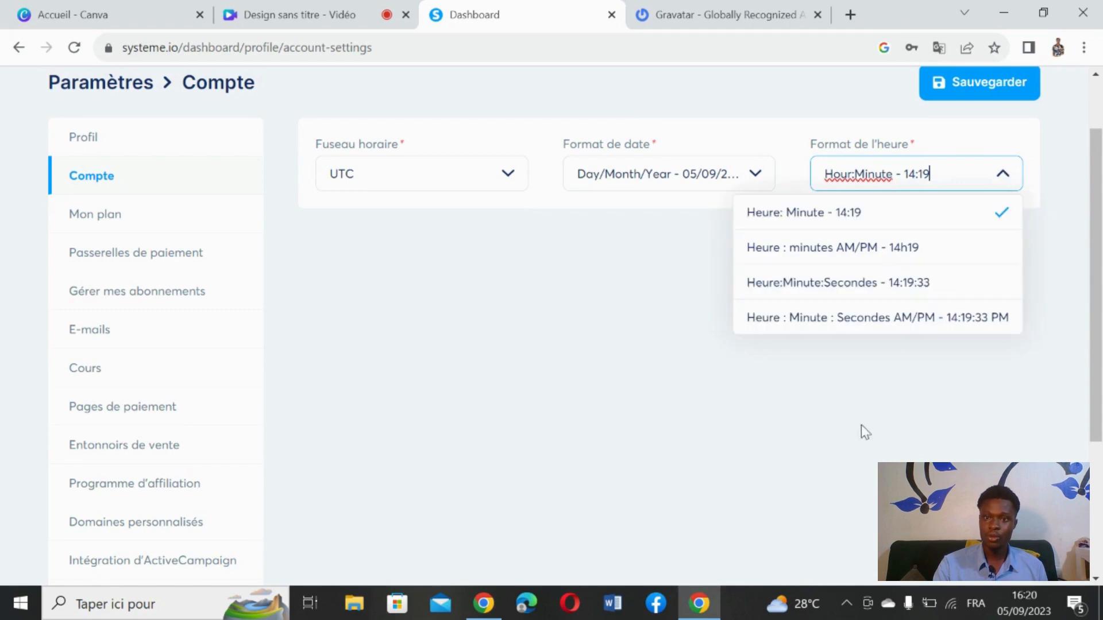
pyautogui.click(1004, 82)
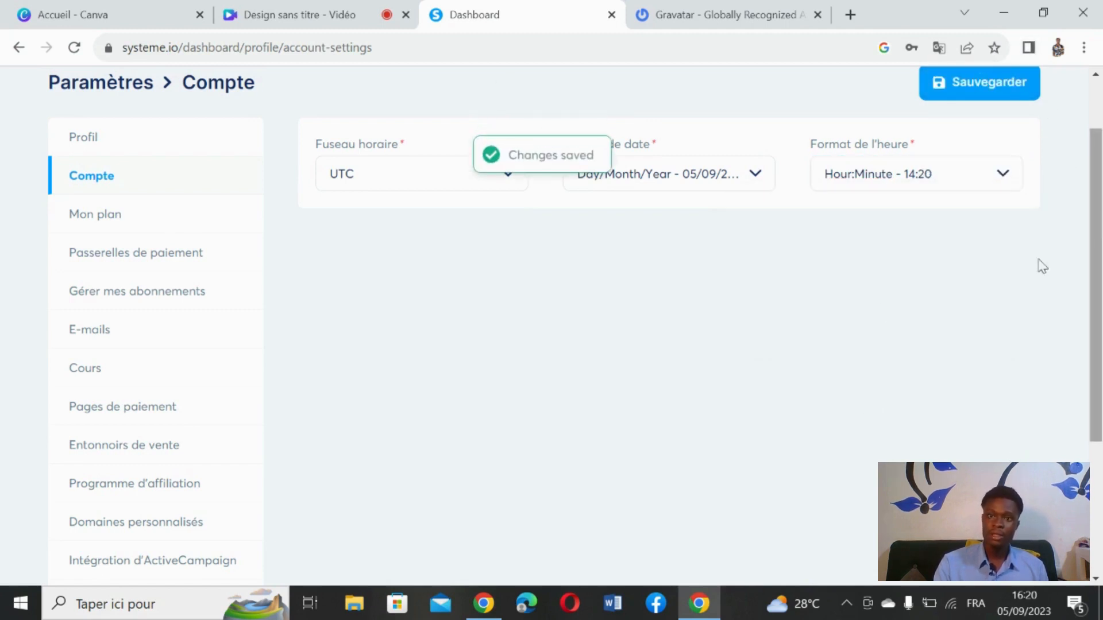
# Step: Compare the subscription plans in Mon plan, including their annual prices, and restore monthly billing
pyautogui.click(136, 223)
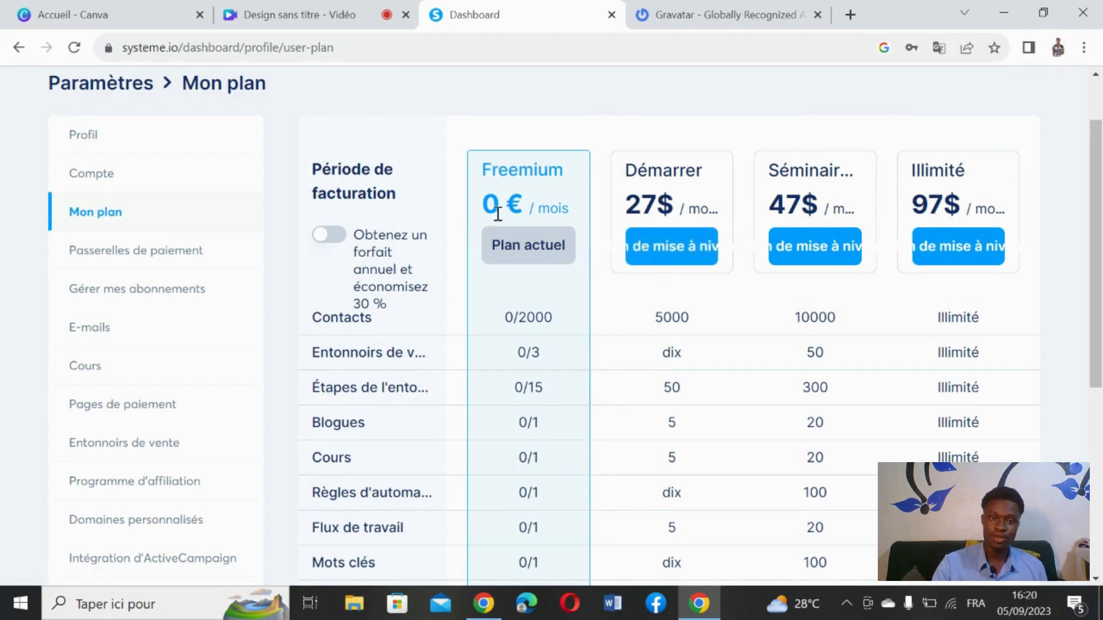
pyautogui.scroll(-1, 1101, 244)
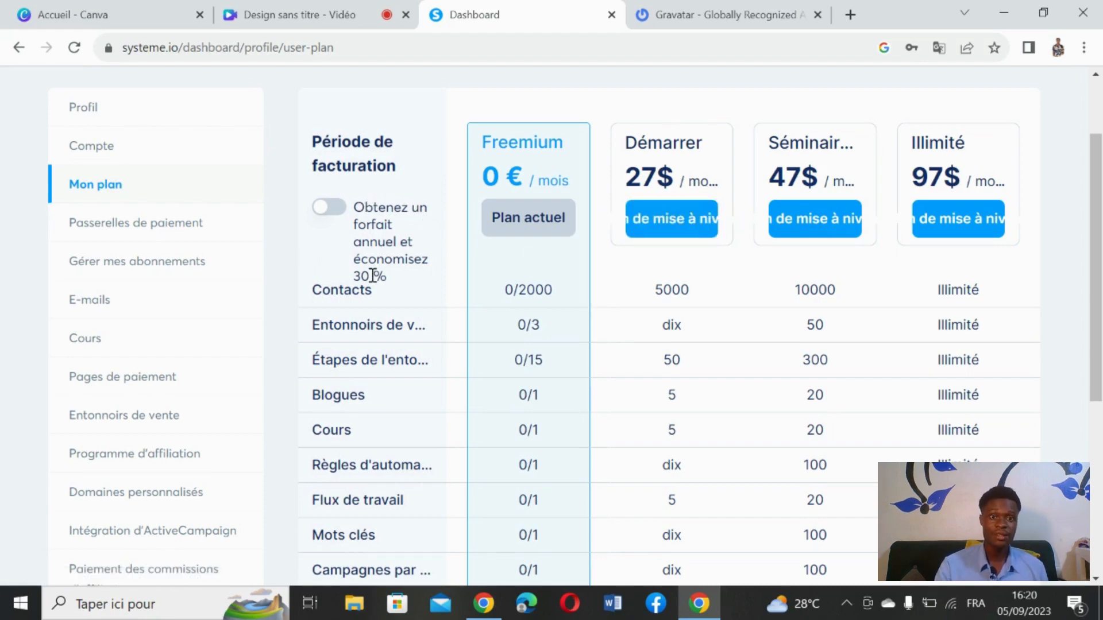
pyautogui.moveTo(1097, 267); pyautogui.dragTo(1098, 216)
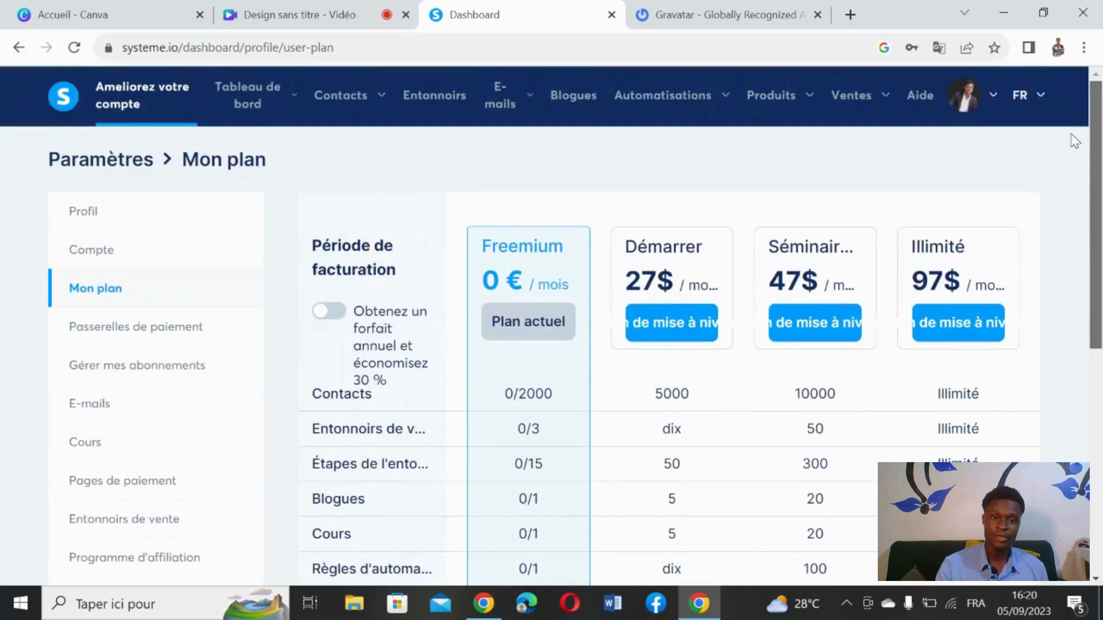
pyautogui.click(335, 322)
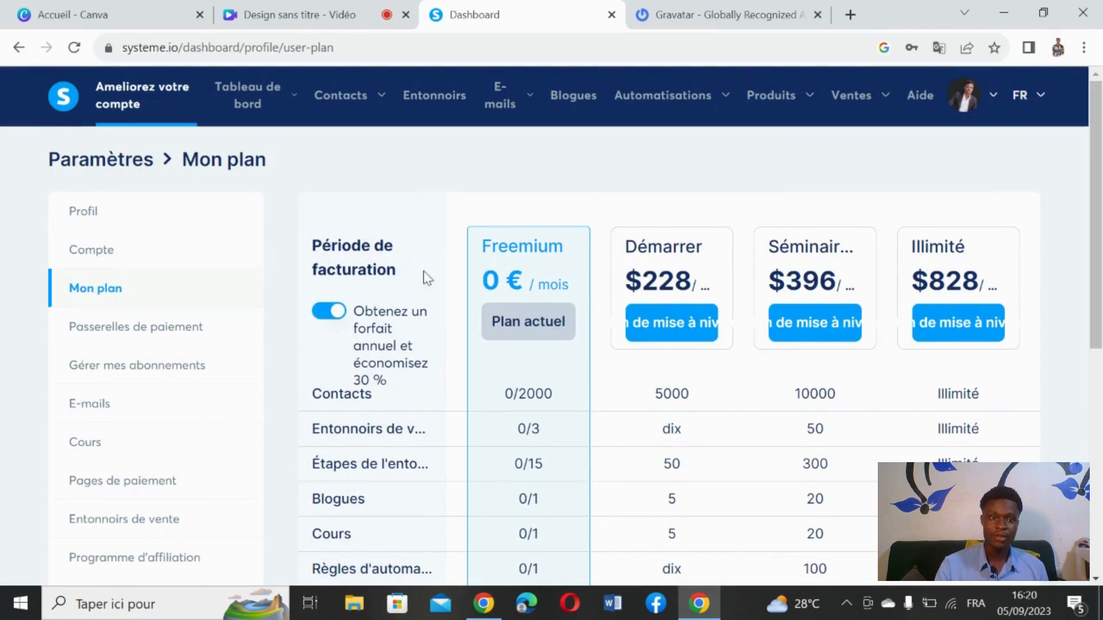
pyautogui.click(339, 312)
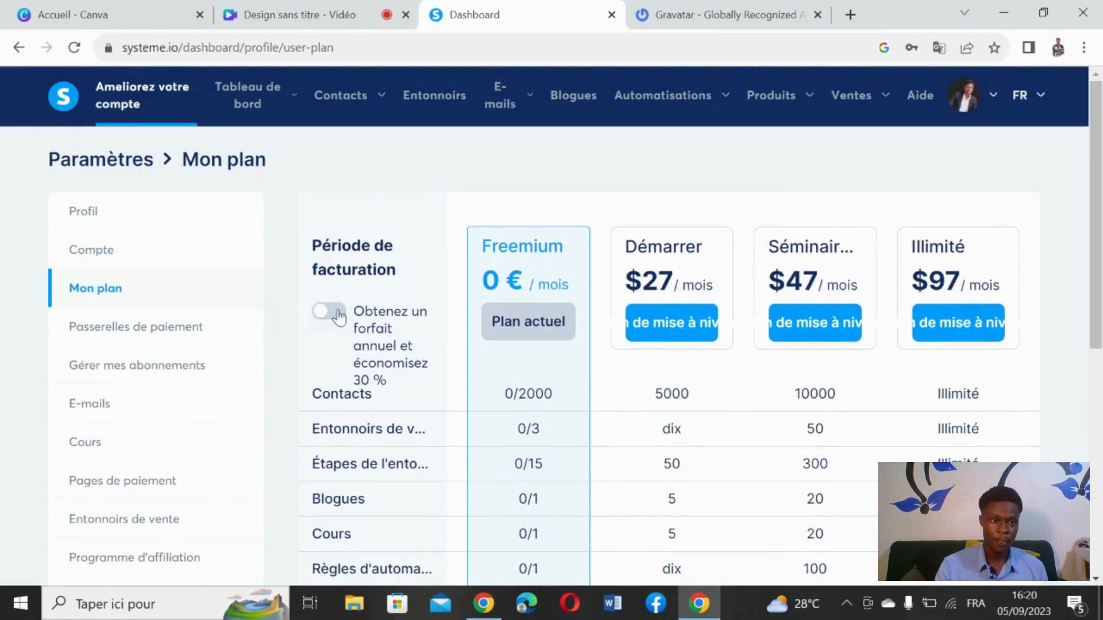
# Step: Review the payment gateways that can be connected to the account, from Stripe and PayPal to GoCardless
pyautogui.click(193, 339)
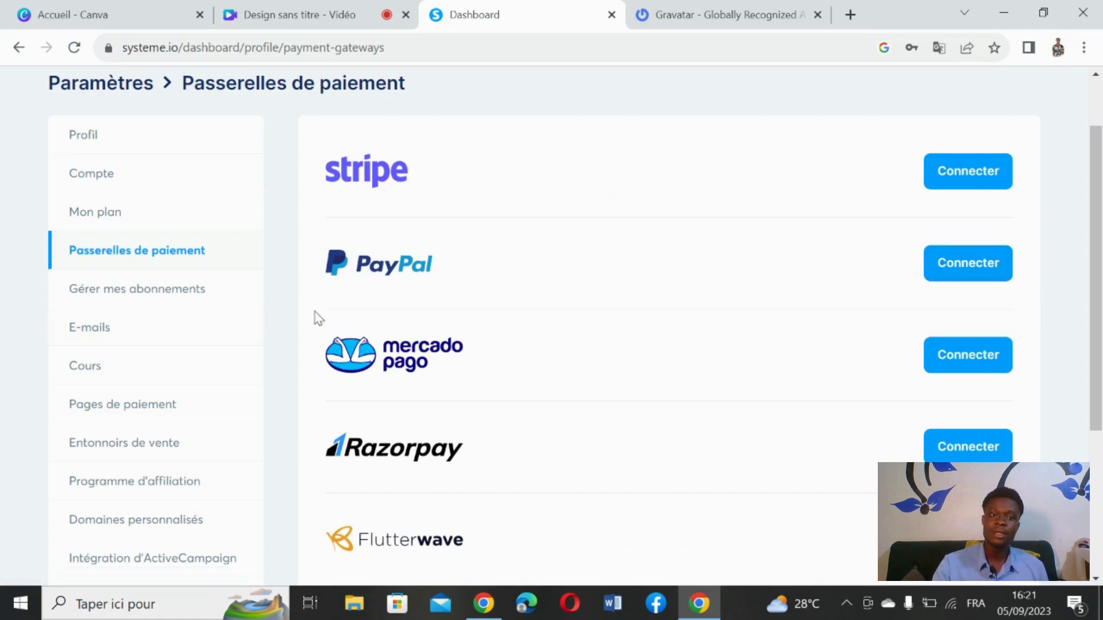
pyautogui.scroll(-4, 1101, 249)
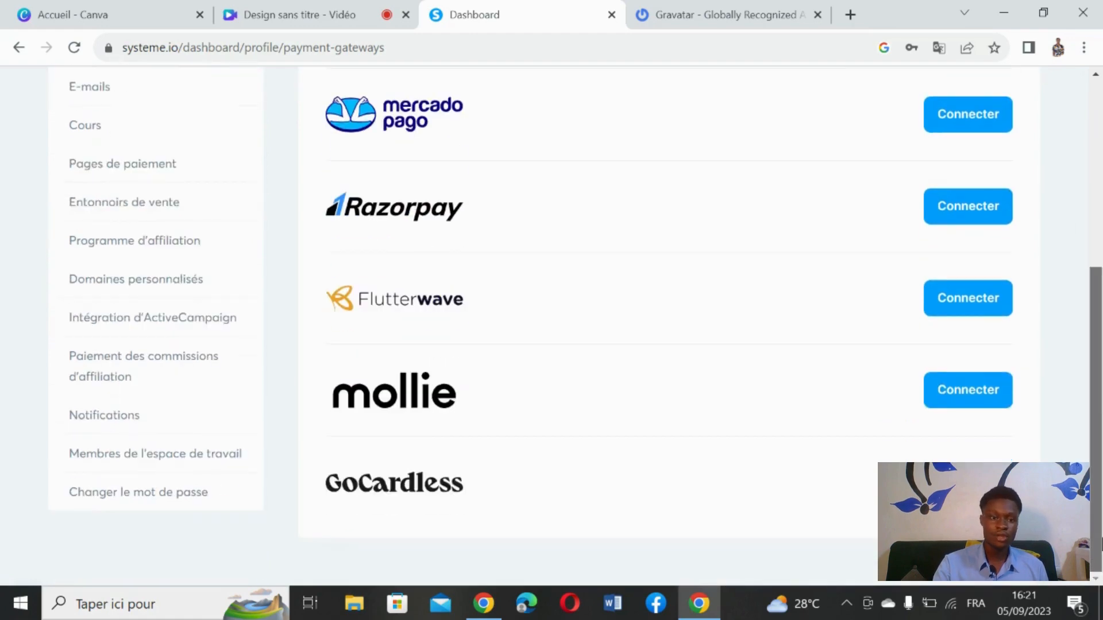
pyautogui.scroll(6, 1094, 218)
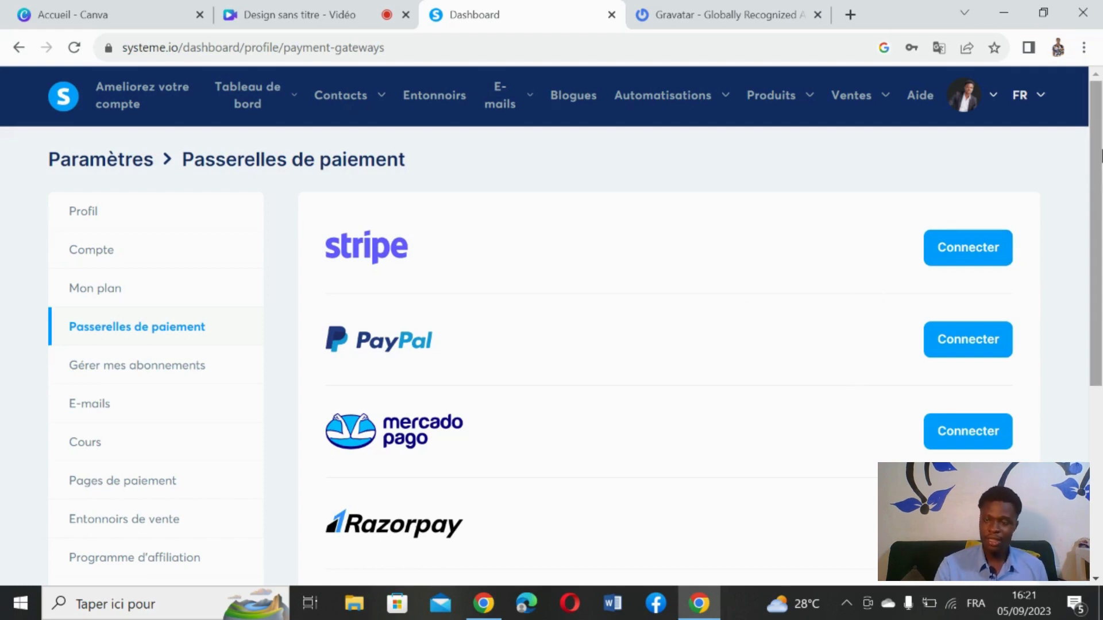
pyautogui.moveTo(1100, 155); pyautogui.dragTo(1058, 104)
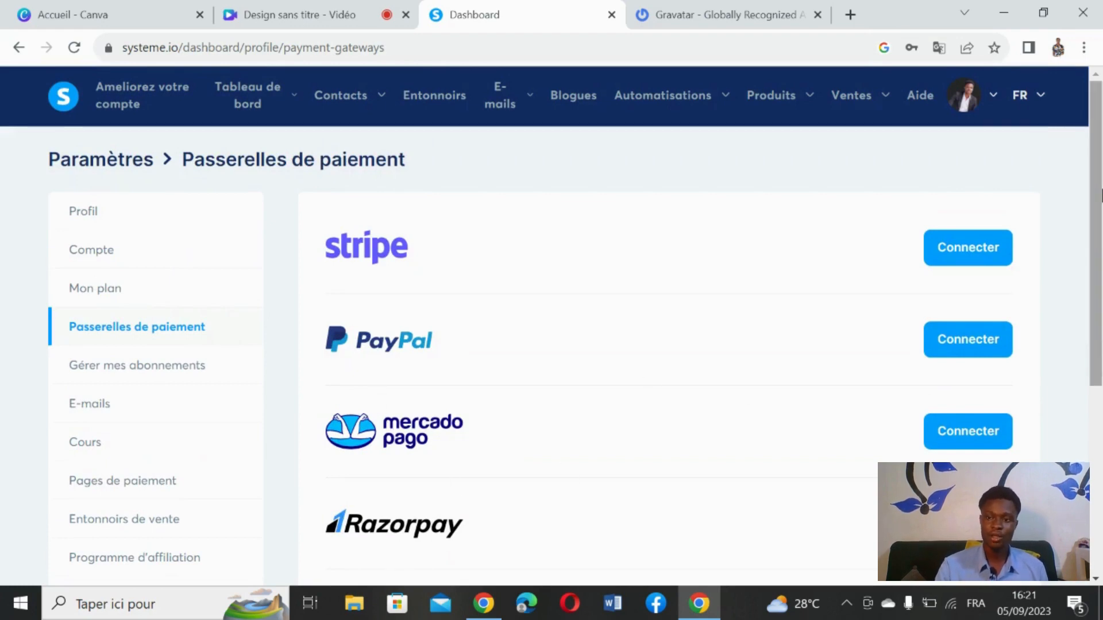
pyautogui.scroll(-1, 1101, 251)
pyautogui.scroll(-1, 1101, 251)
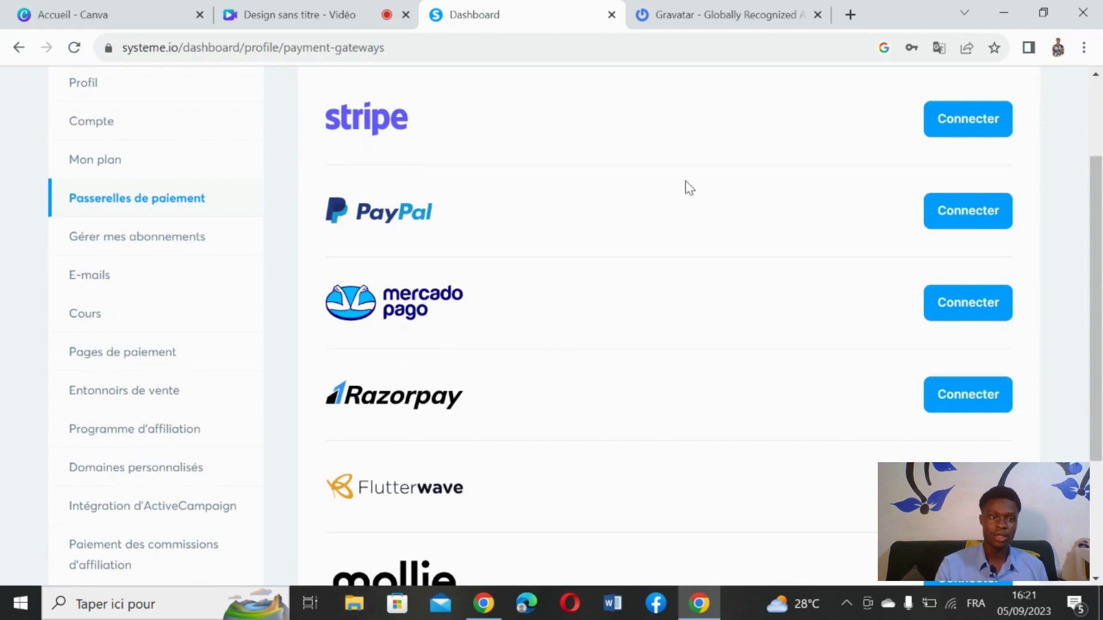
pyautogui.scroll(2, 1063, 87)
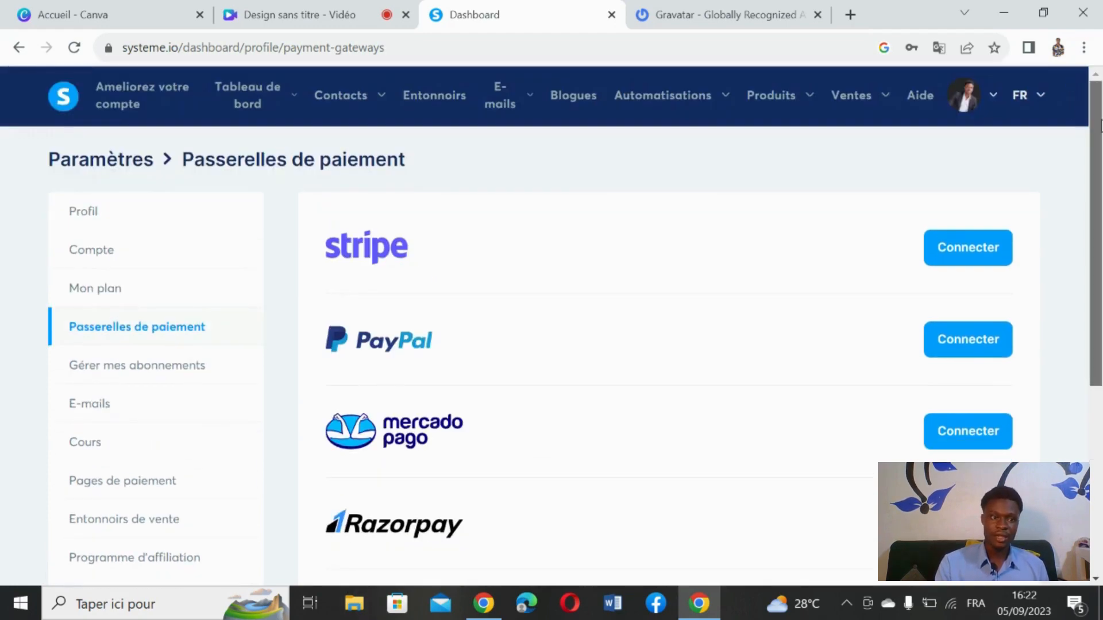
pyautogui.scroll(-2, 1094, 230)
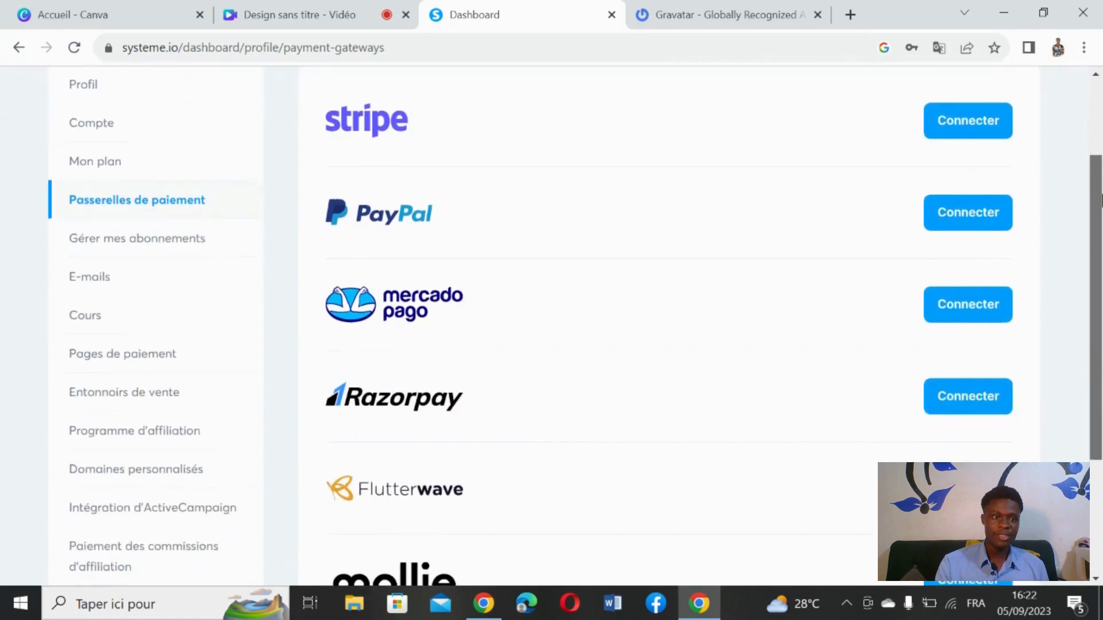
# Step: Check the account's list of subscriptions in Gérer mes abonnements
pyautogui.click(132, 253)
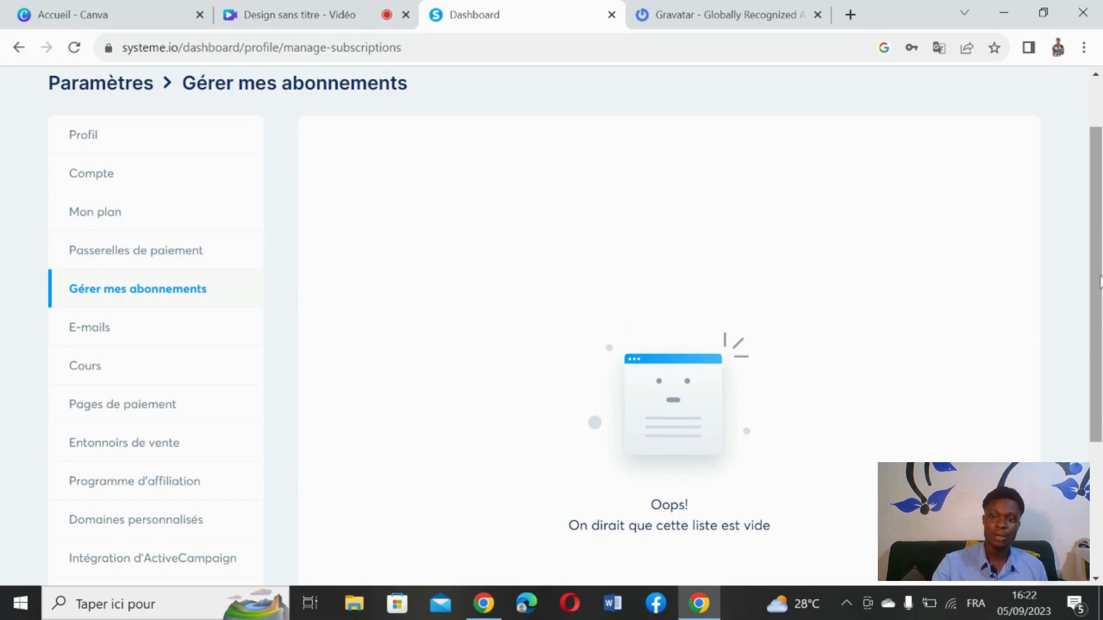
pyautogui.scroll(-3, 1099, 350)
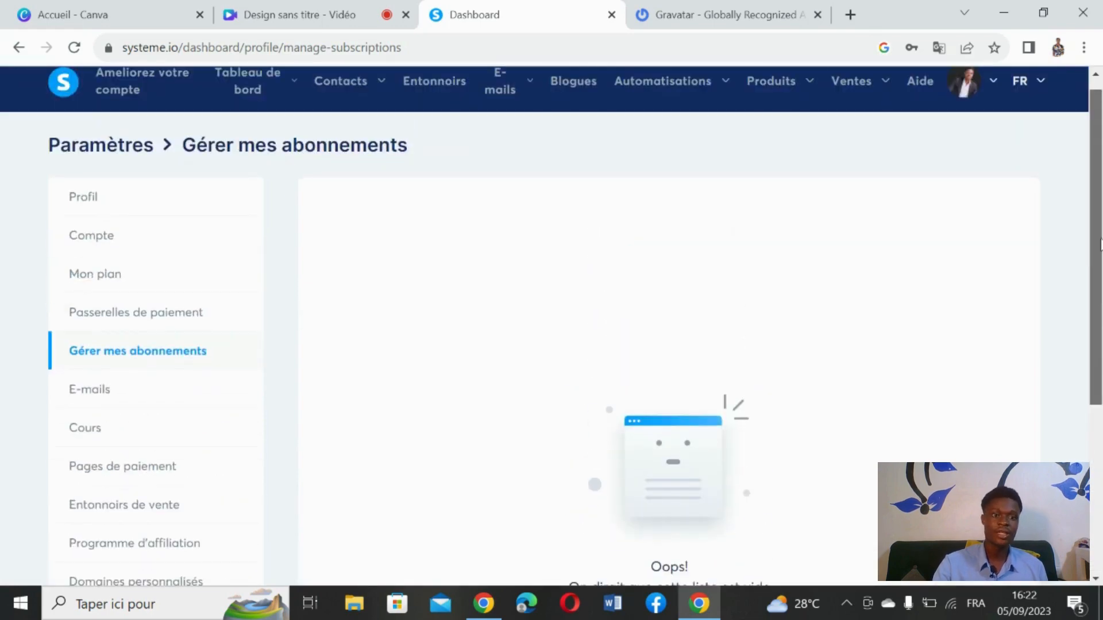
pyautogui.scroll(-5, 1091, 299)
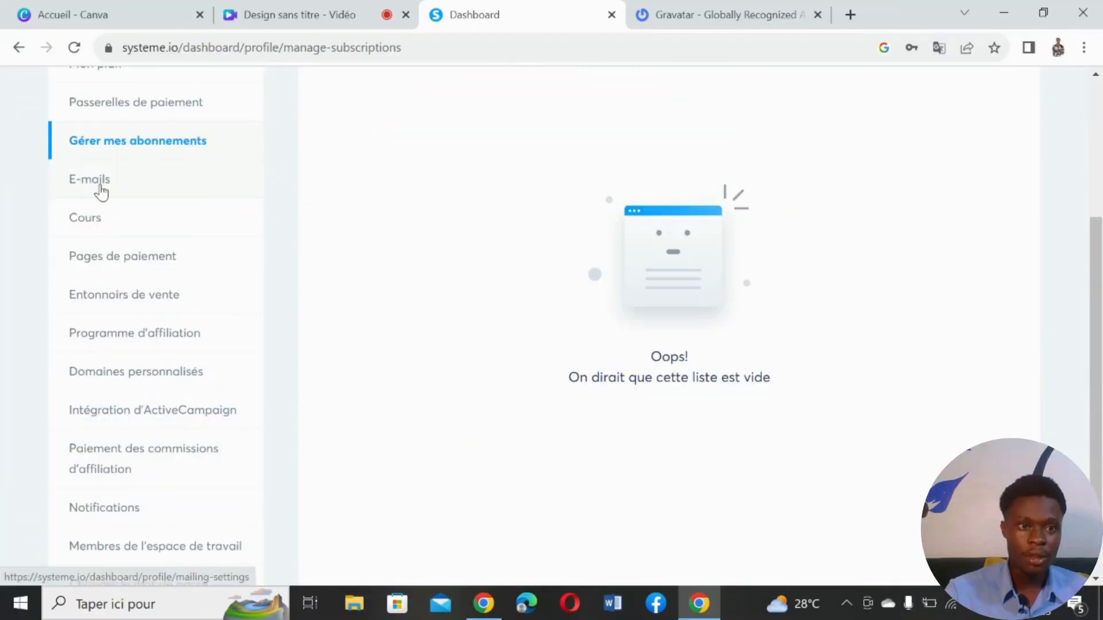
# Step: Open the E-mails settings and enable the option to use an own SendGrid API key
pyautogui.click(98, 185)
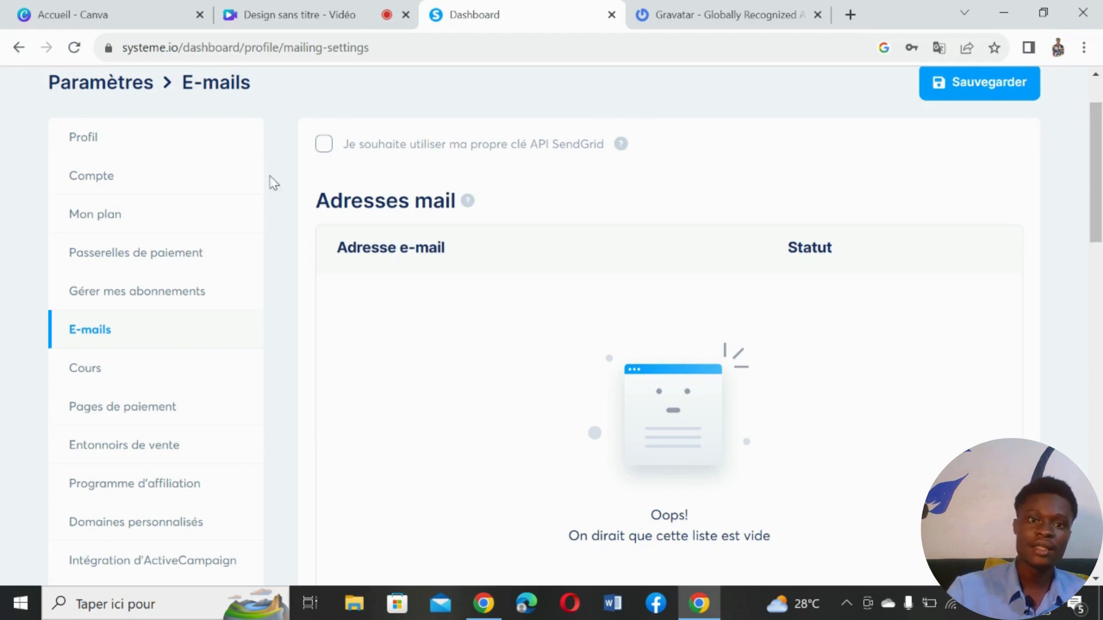
pyautogui.click(325, 145)
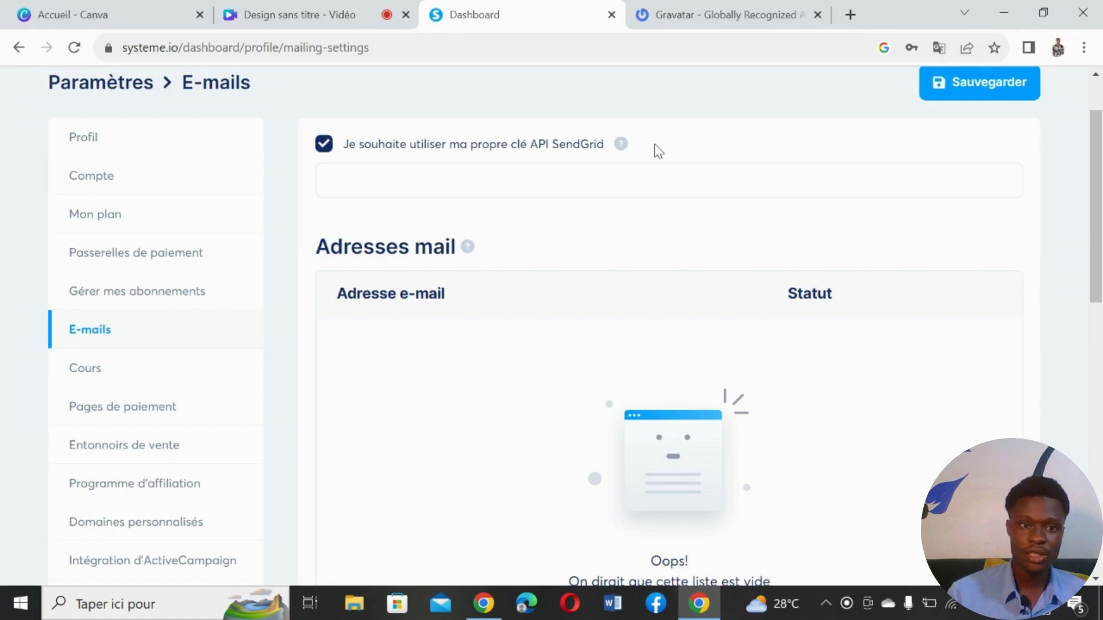
# Step: Review the confirmed e-mail addresses section and examine the sender e-mail address field with its help text
pyautogui.moveTo(1097, 186); pyautogui.dragTo(1100, 235)
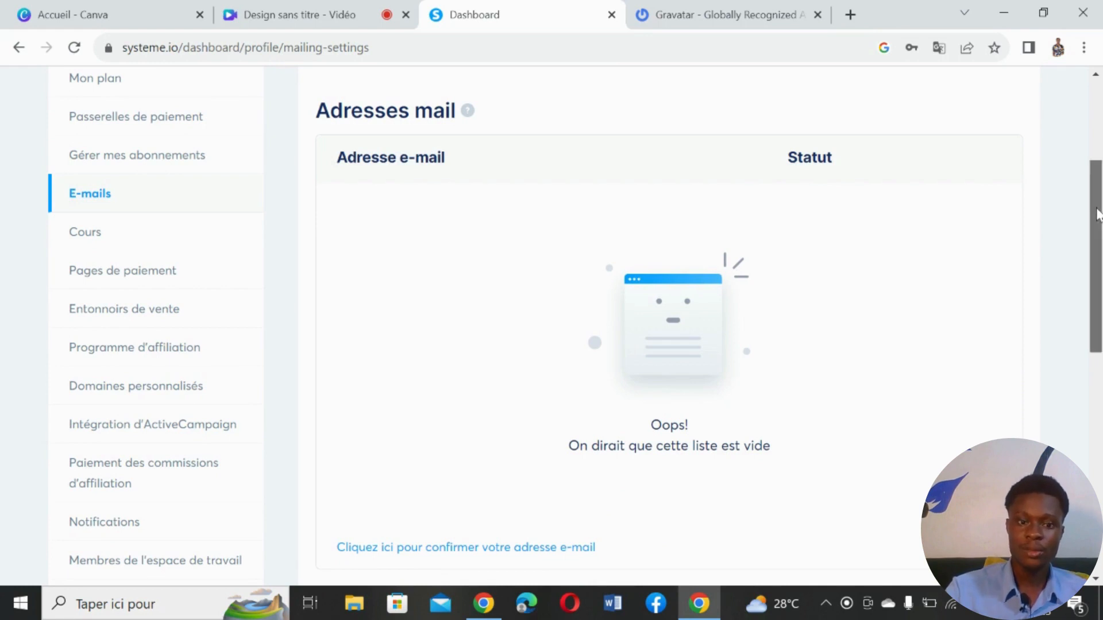
pyautogui.scroll(-5, 1100, 325)
pyautogui.scroll(-1, 1100, 324)
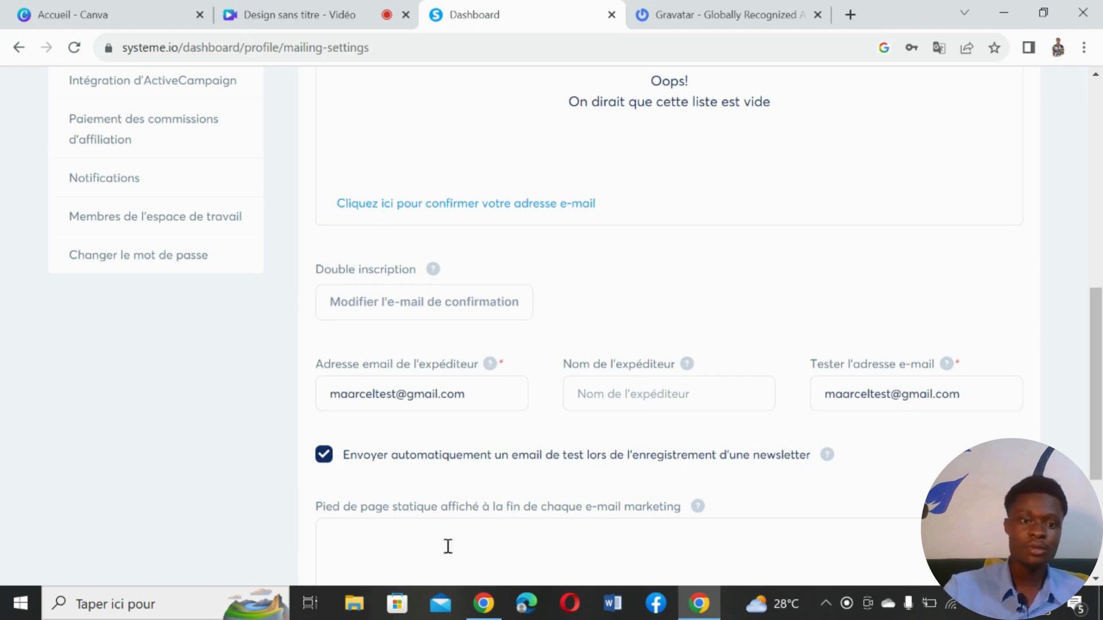
pyautogui.click(494, 393)
pyautogui.moveTo(465, 394); pyautogui.dragTo(403, 399)
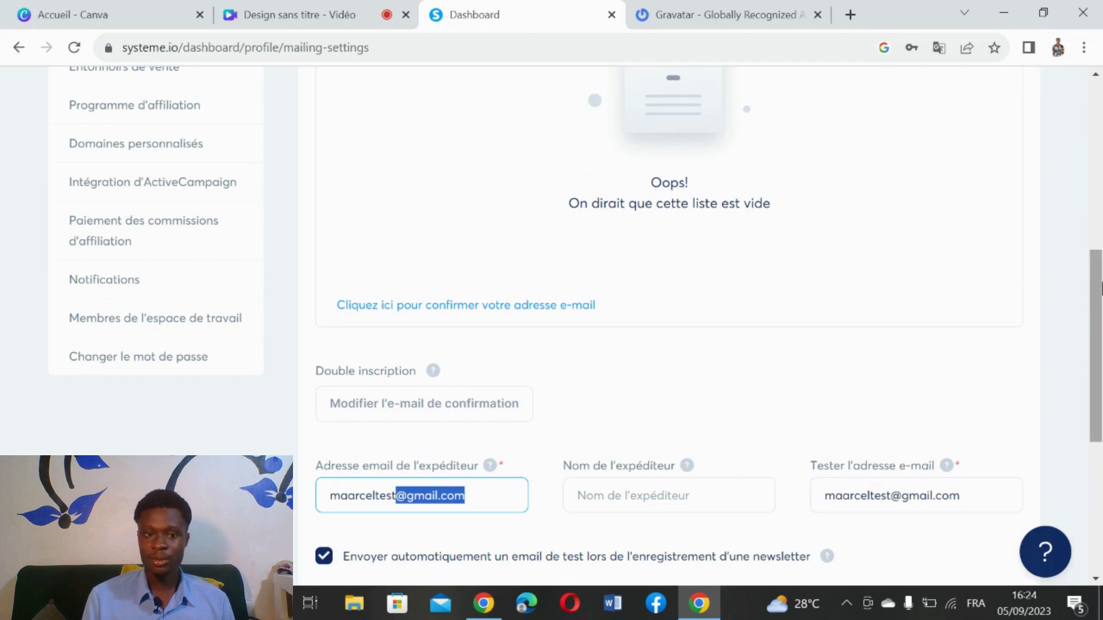
pyautogui.moveTo(1100, 287); pyautogui.dragTo(1101, 330)
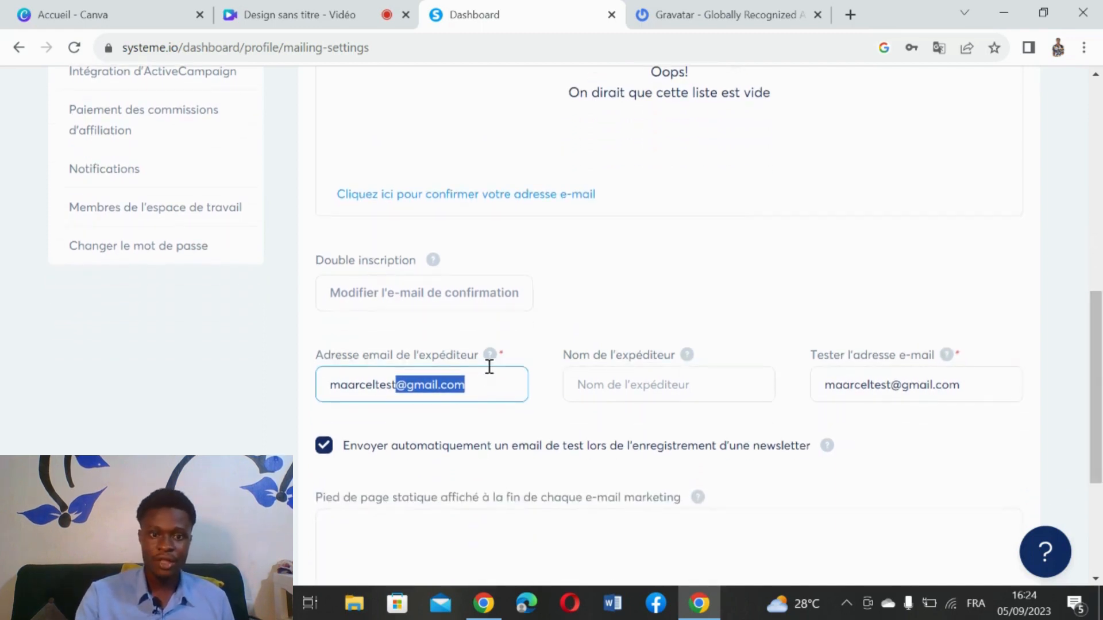
pyautogui.click(426, 331)
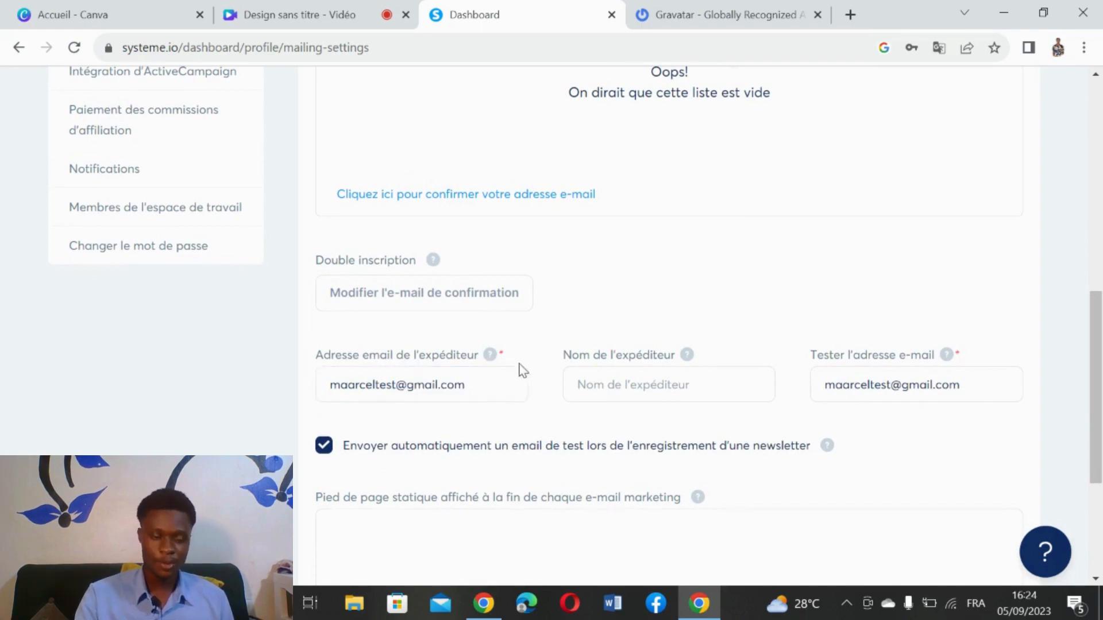
pyautogui.moveTo(494, 357)
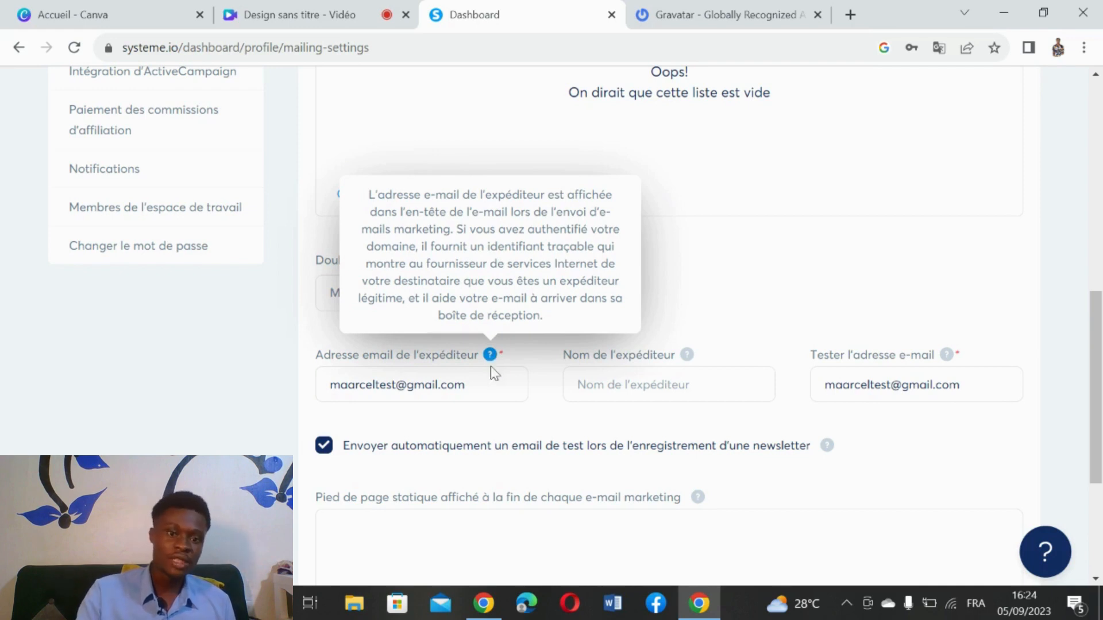
pyautogui.click(490, 391)
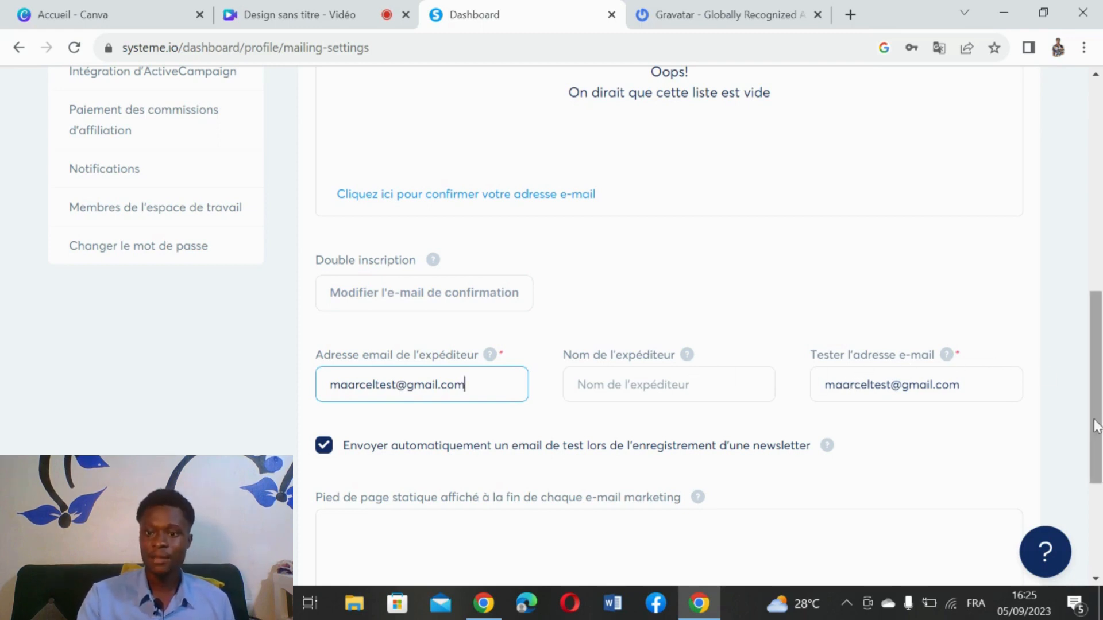
# Step: Examine the test e-mail address field in the e-mail settings, leaving its address as it is
pyautogui.moveTo(1095, 426); pyautogui.dragTo(1098, 454)
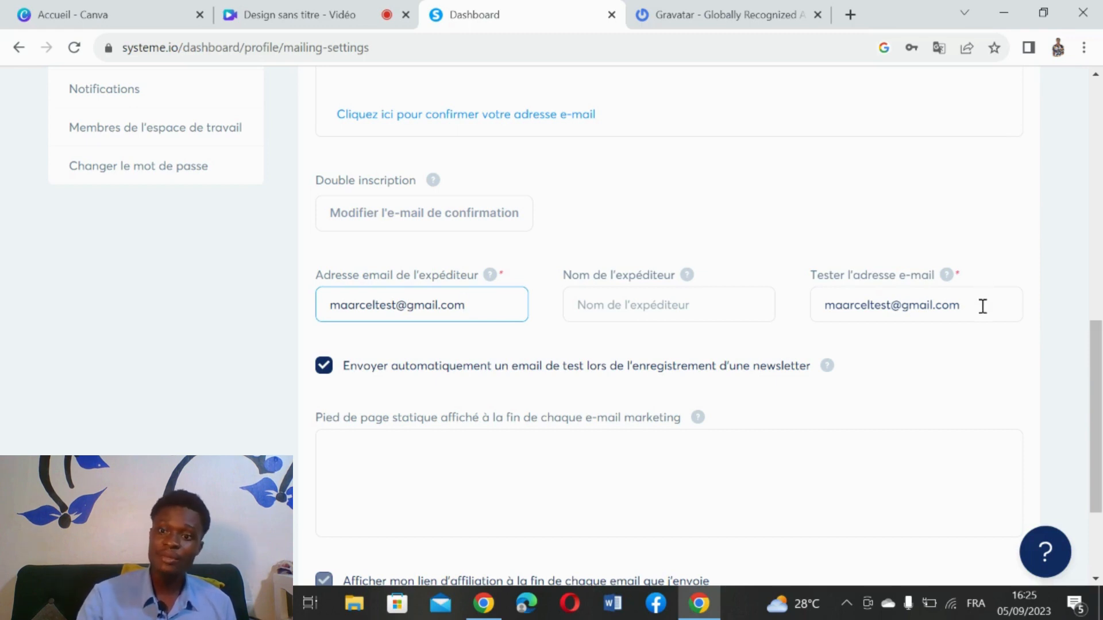
pyautogui.moveTo(980, 306); pyautogui.dragTo(820, 305)
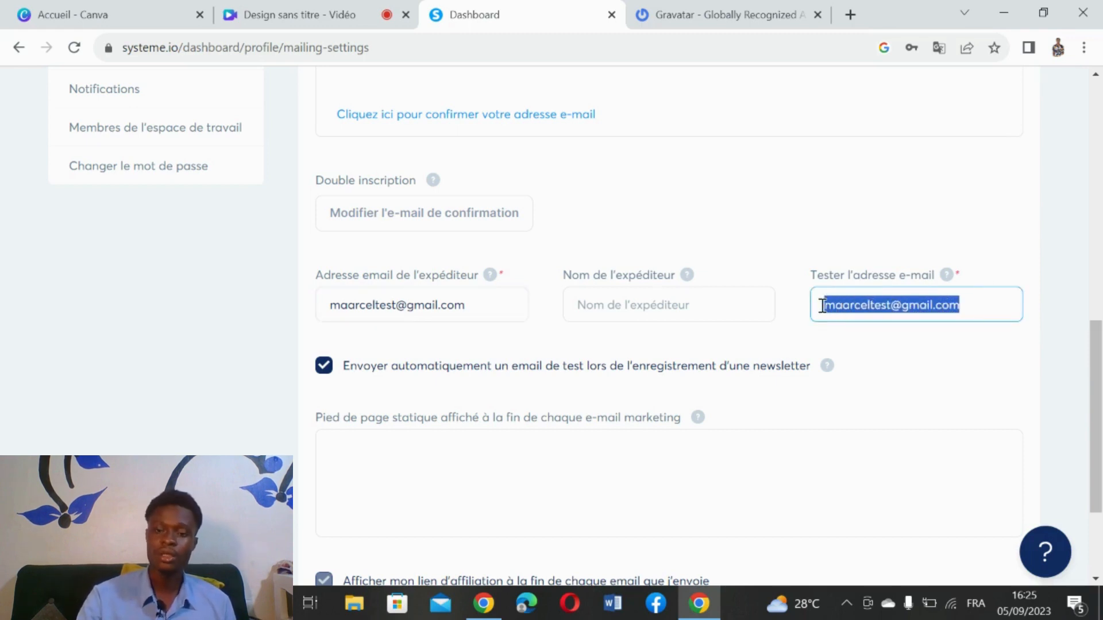
pyautogui.click(1009, 307)
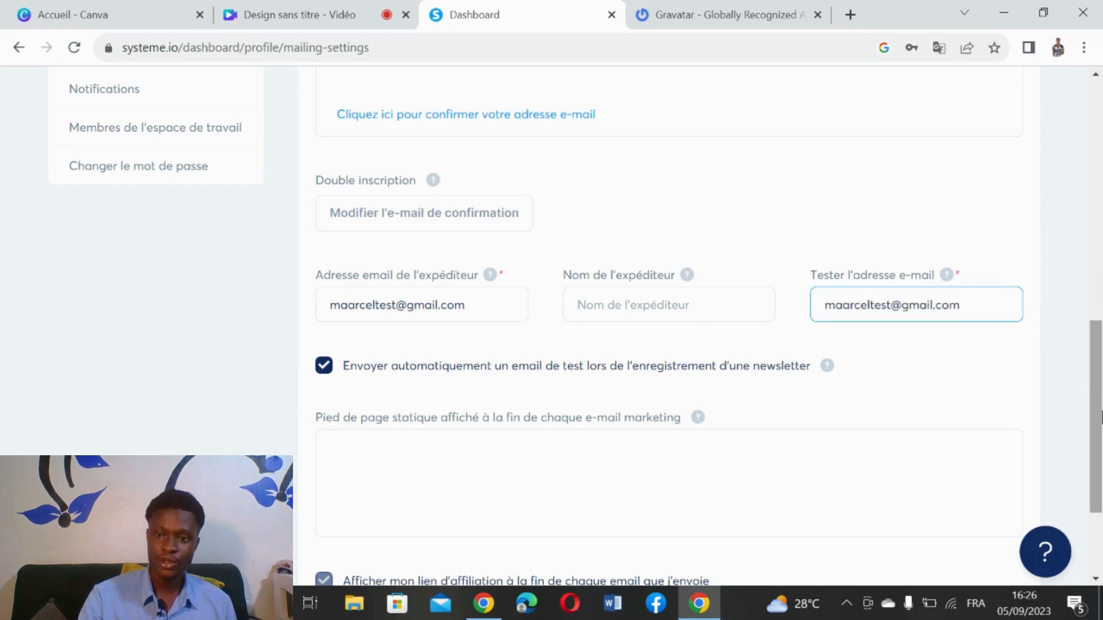
# Step: Enter "JE VOUS RE" as the static footer shown at the end of each marketing e-mail
pyautogui.scroll(-1, 1101, 417)
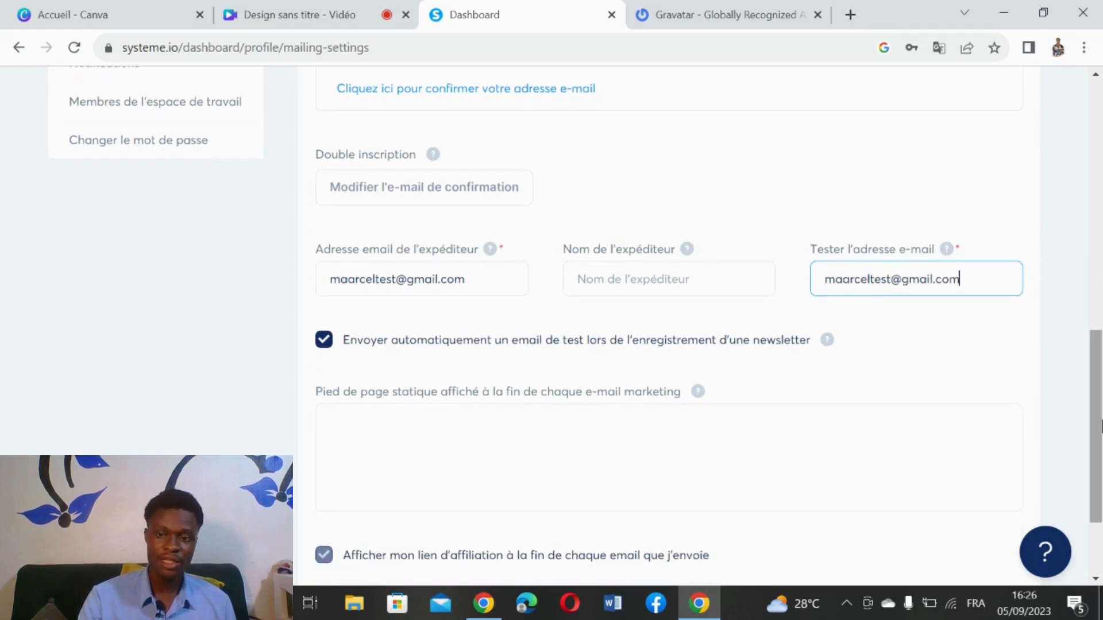
pyautogui.moveTo(1100, 426); pyautogui.dragTo(1101, 469)
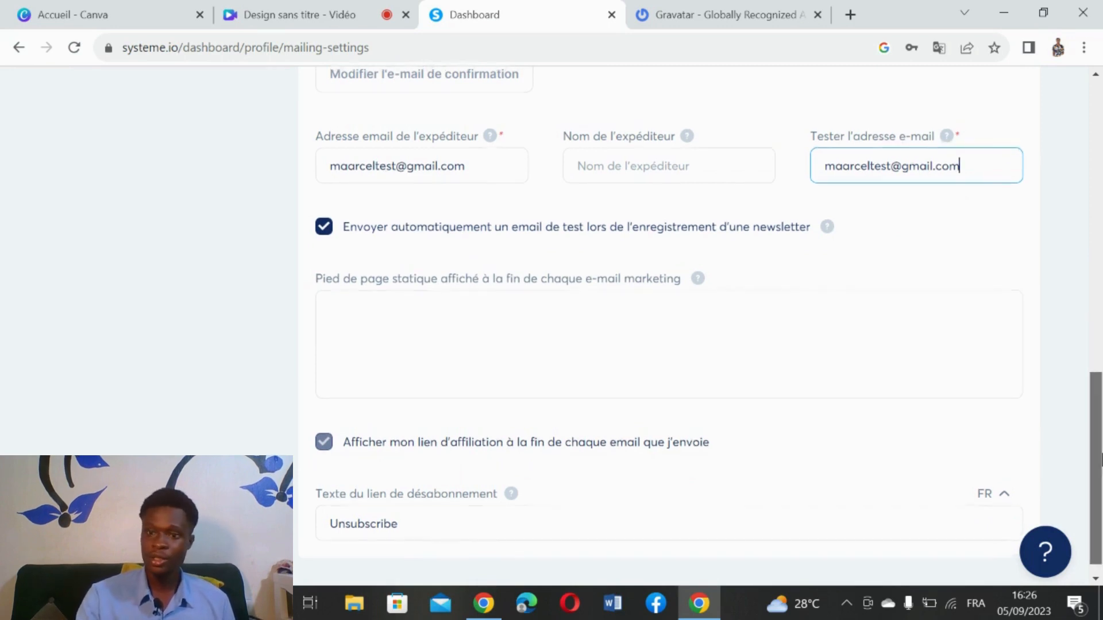
pyautogui.scroll(-1, 1080, 482)
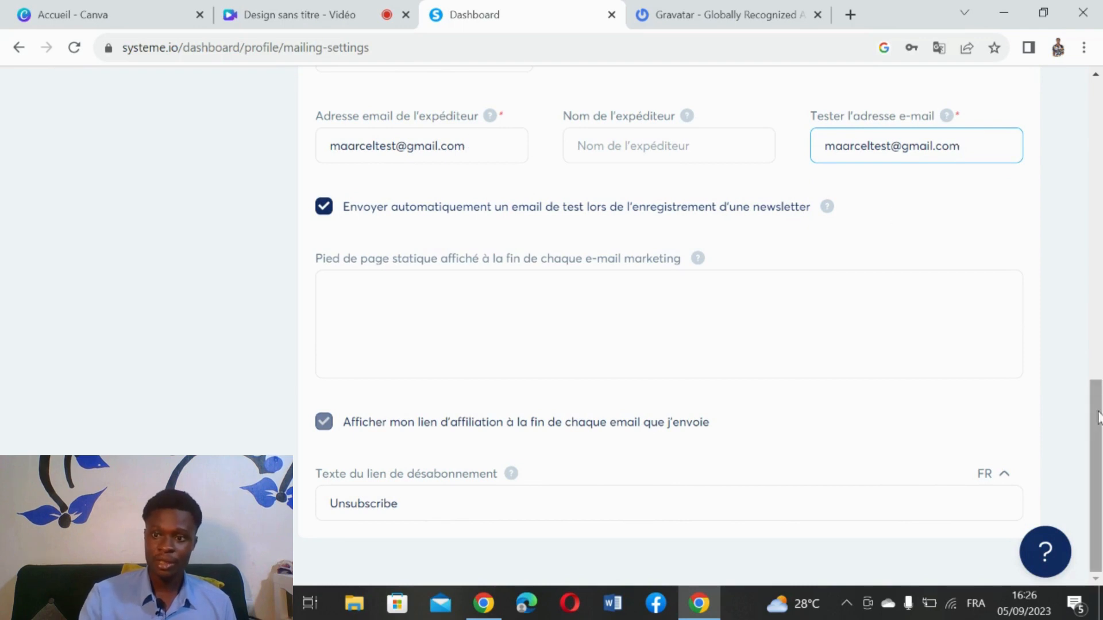
pyautogui.moveTo(1099, 429); pyautogui.dragTo(1100, 466)
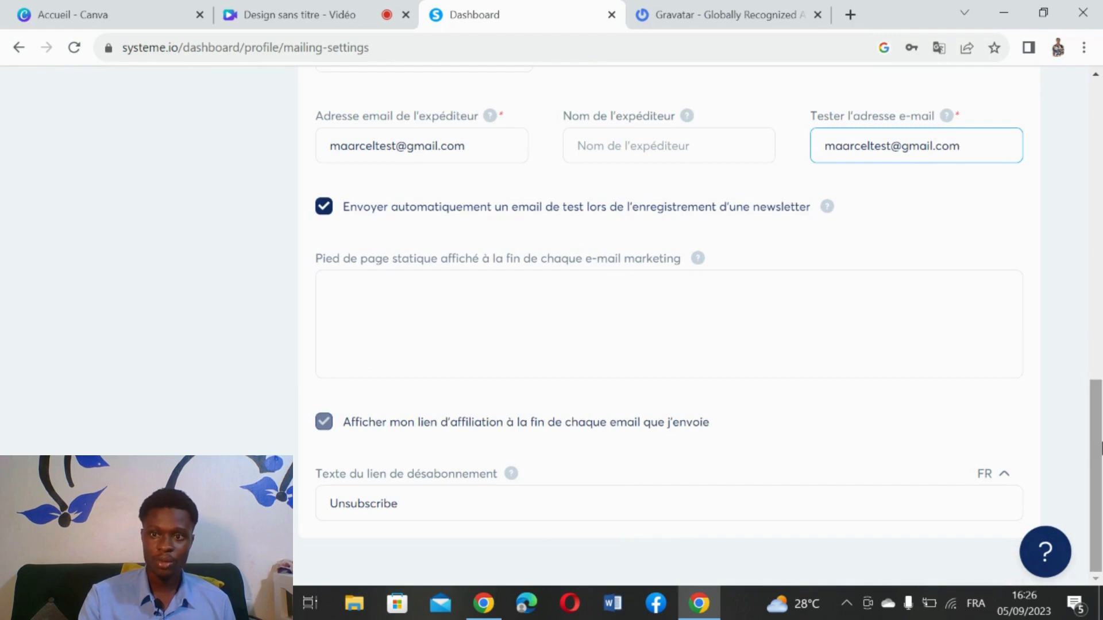
pyautogui.moveTo(1102, 448); pyautogui.dragTo(1102, 449)
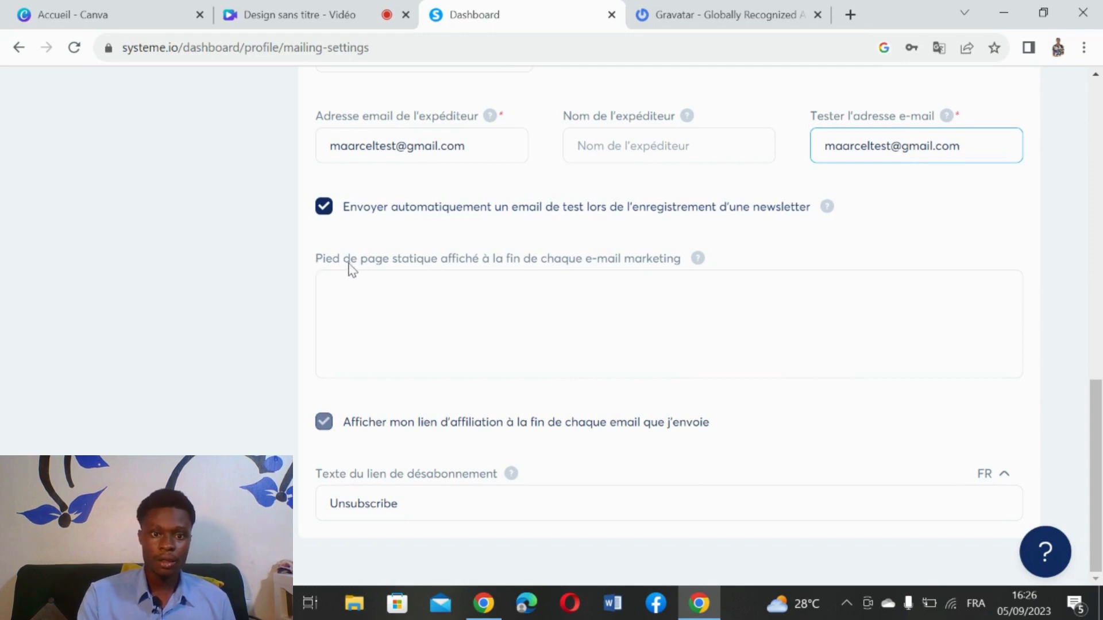
pyautogui.click(560, 311)
pyautogui.write('JE ')
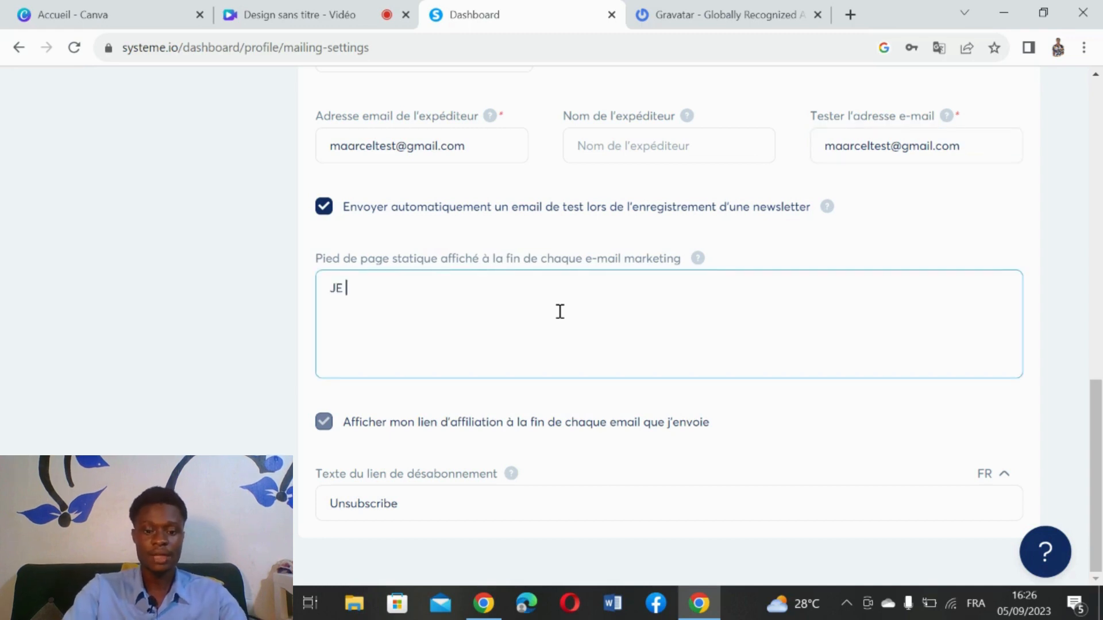
pyautogui.write('VOUS RE')
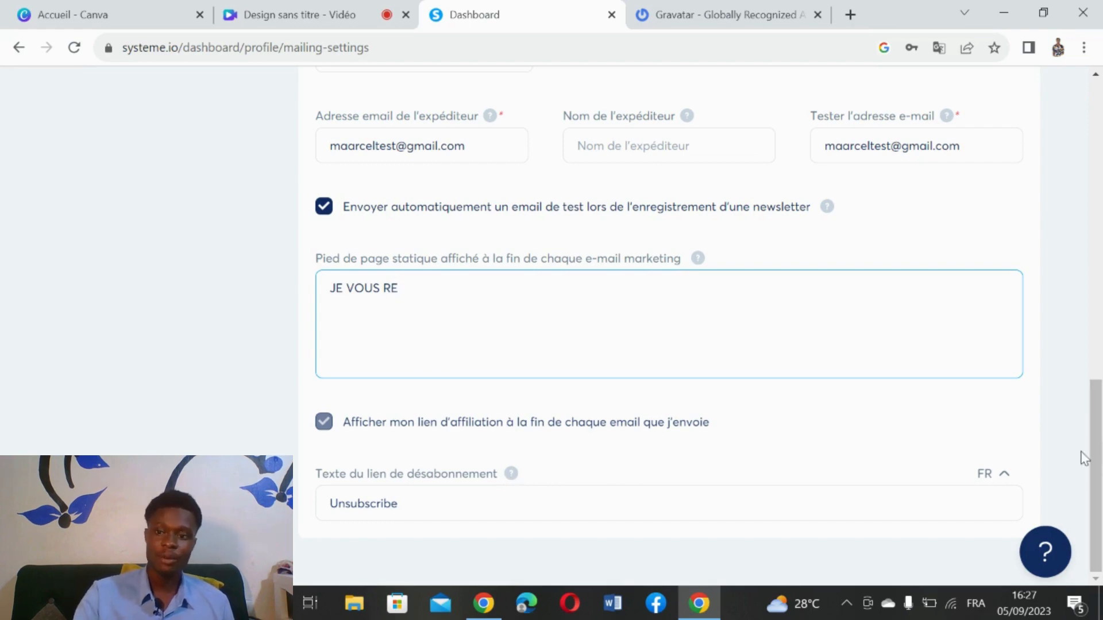
# Step: Open the Cours settings and read the help text for the teacher's photo
pyautogui.moveTo(1100, 477); pyautogui.dragTo(1099, 442)
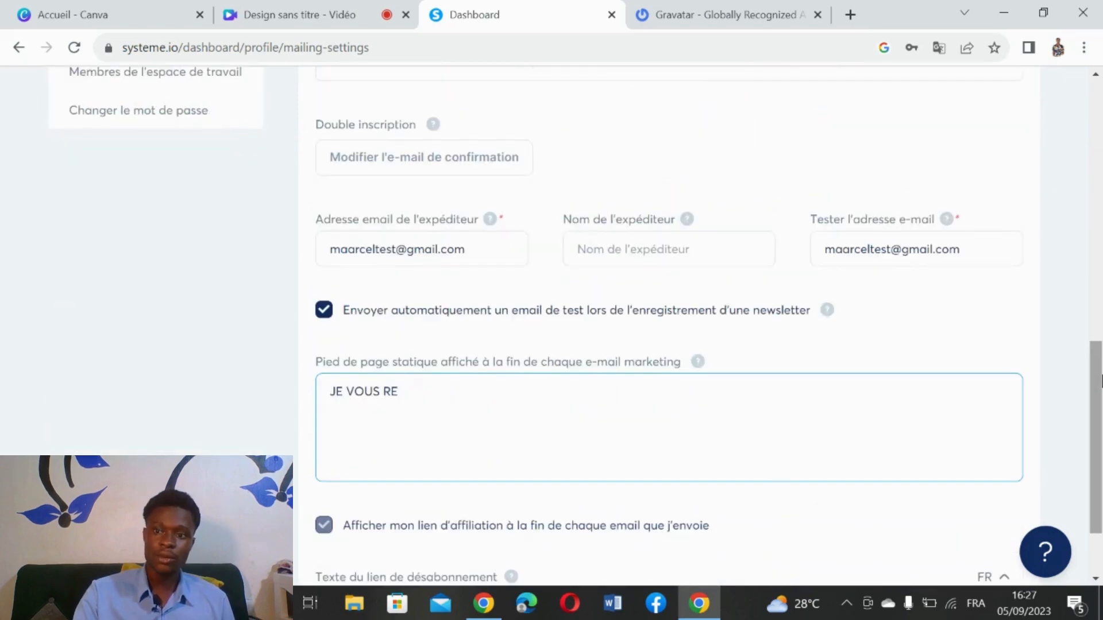
pyautogui.scroll(10, 1060, 319)
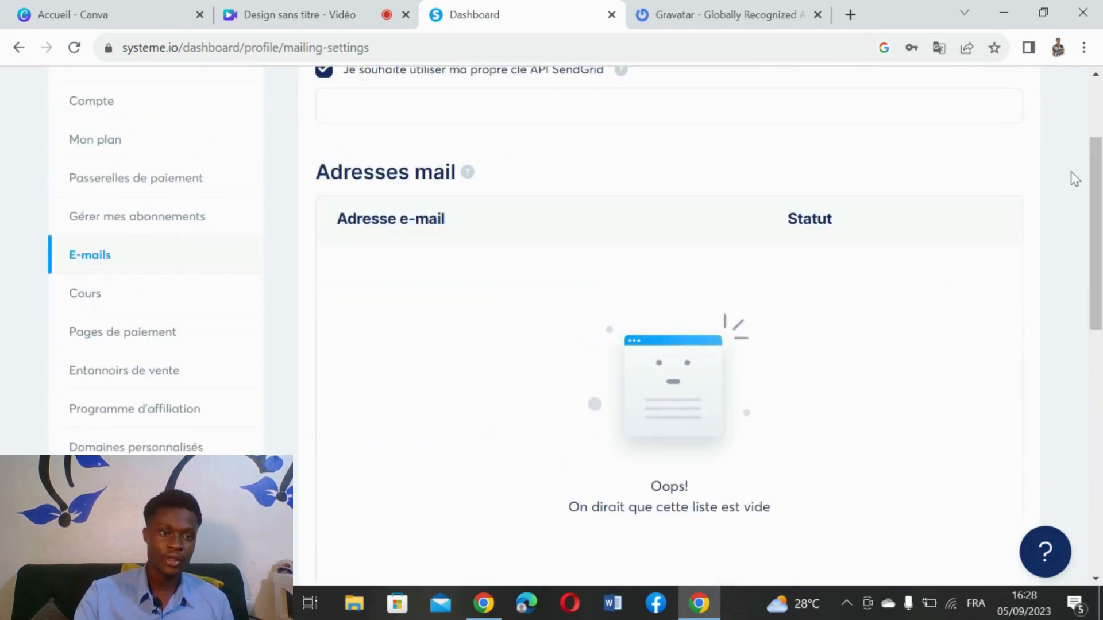
pyautogui.click(108, 298)
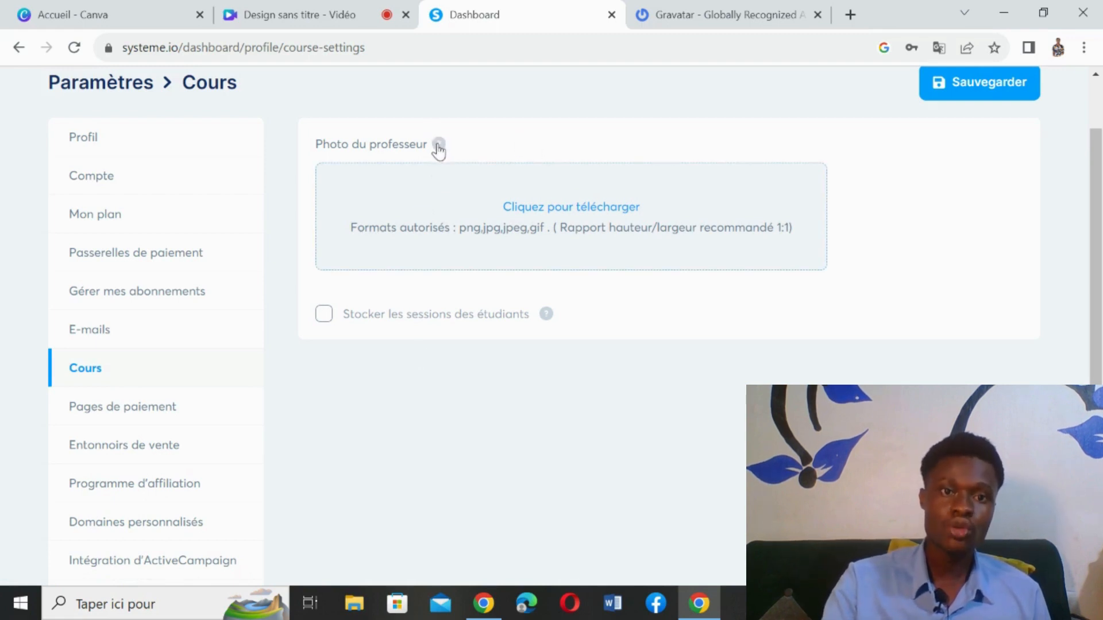
pyautogui.moveTo(439, 151)
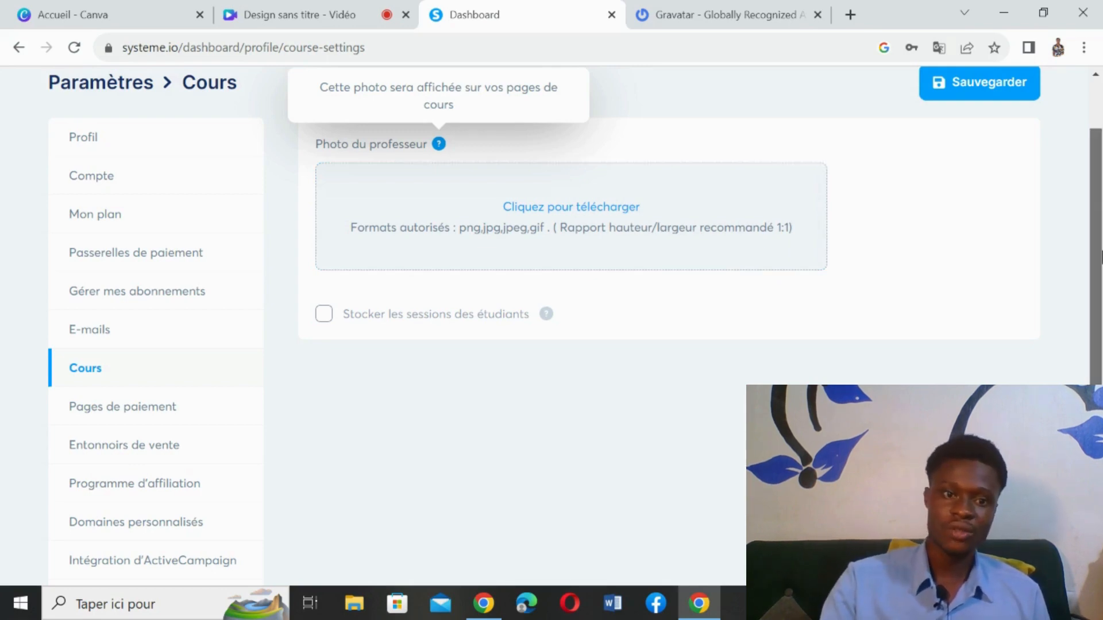
pyautogui.scroll(1, 1097, 255)
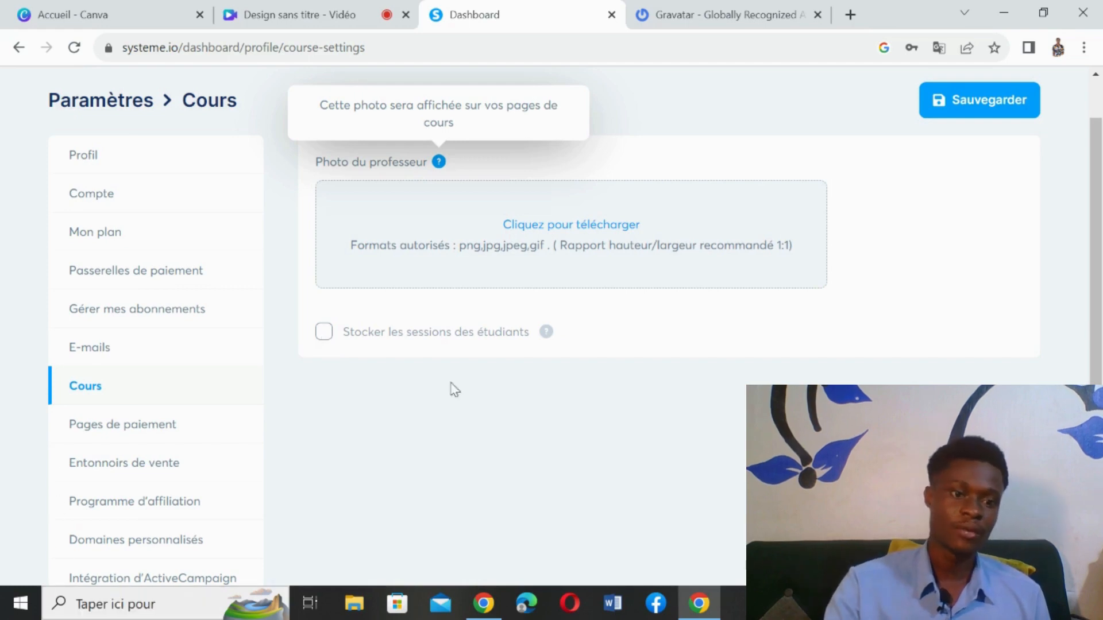
# Step: Open the Pages de paiement settings and check the options for granting access to subscription resources
pyautogui.moveTo(1101, 316); pyautogui.dragTo(1101, 390)
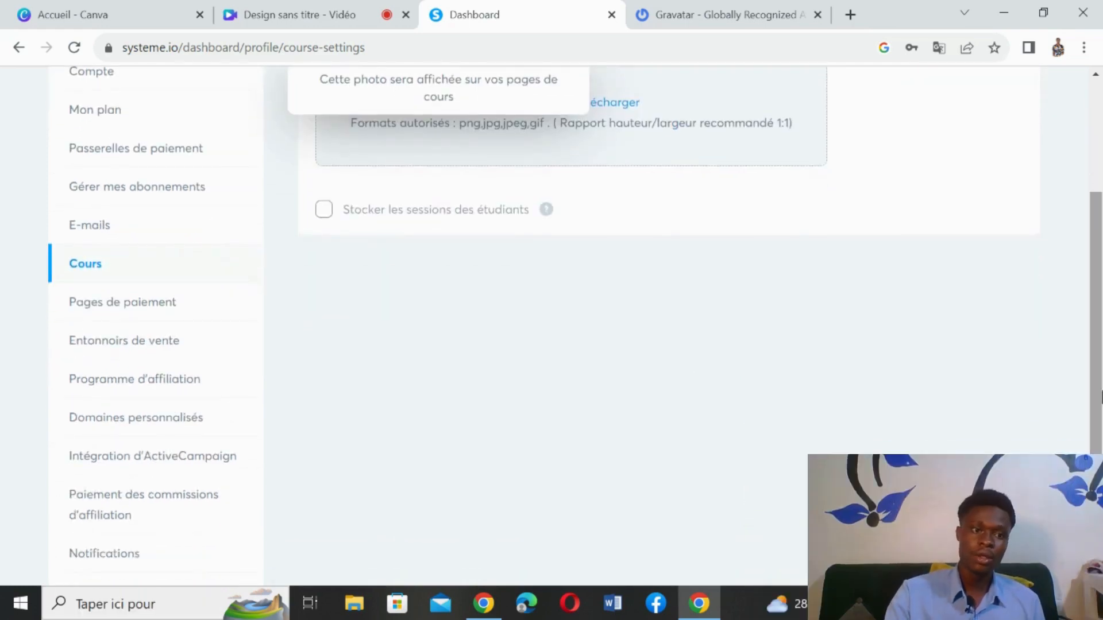
pyautogui.click(140, 307)
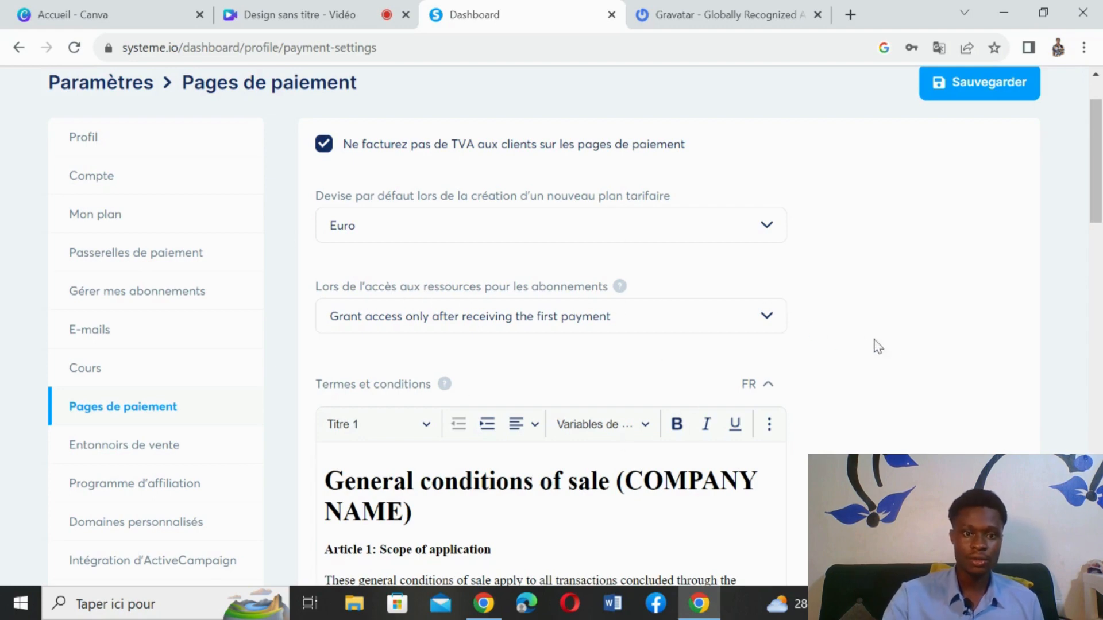
pyautogui.click(767, 320)
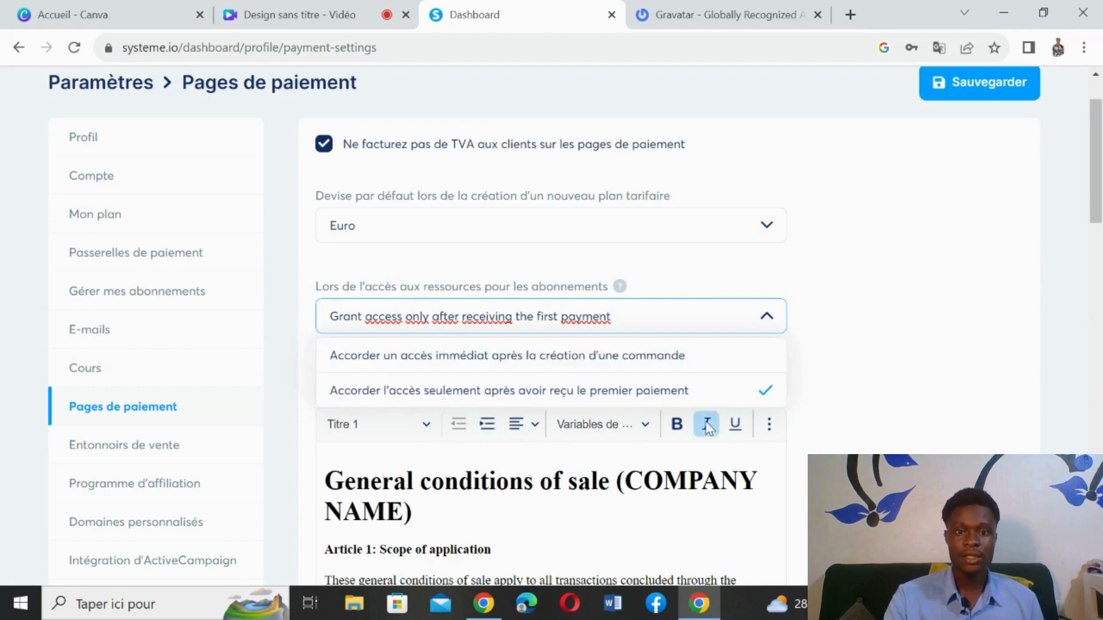
pyautogui.click(956, 341)
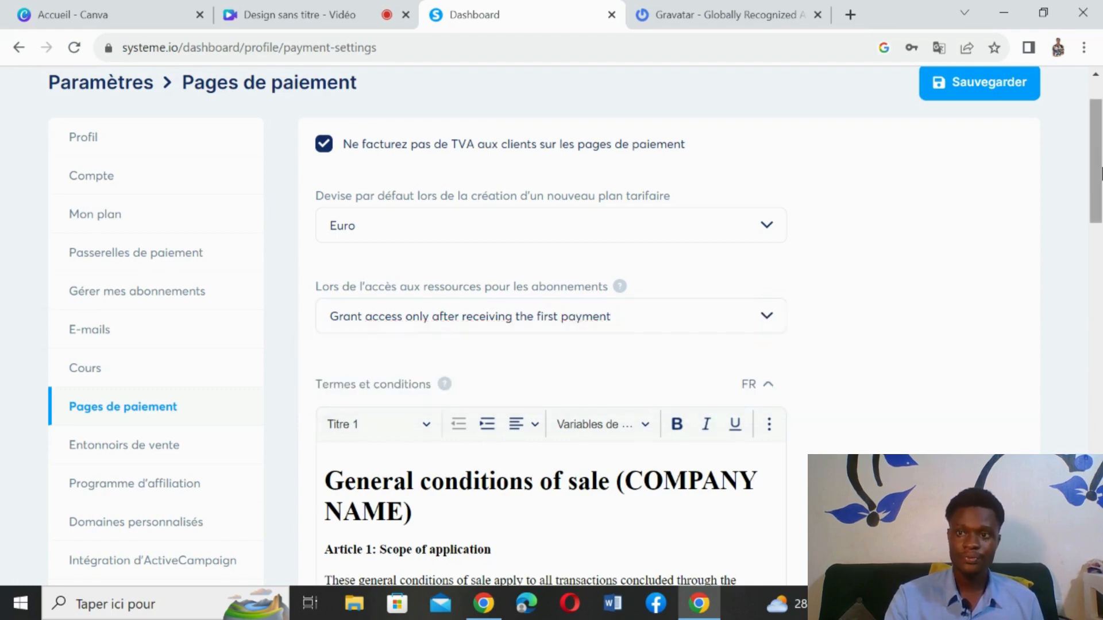
# Step: Try to translate the payment settings page with its terms and conditions into French
pyautogui.moveTo(1097, 176); pyautogui.dragTo(1099, 242)
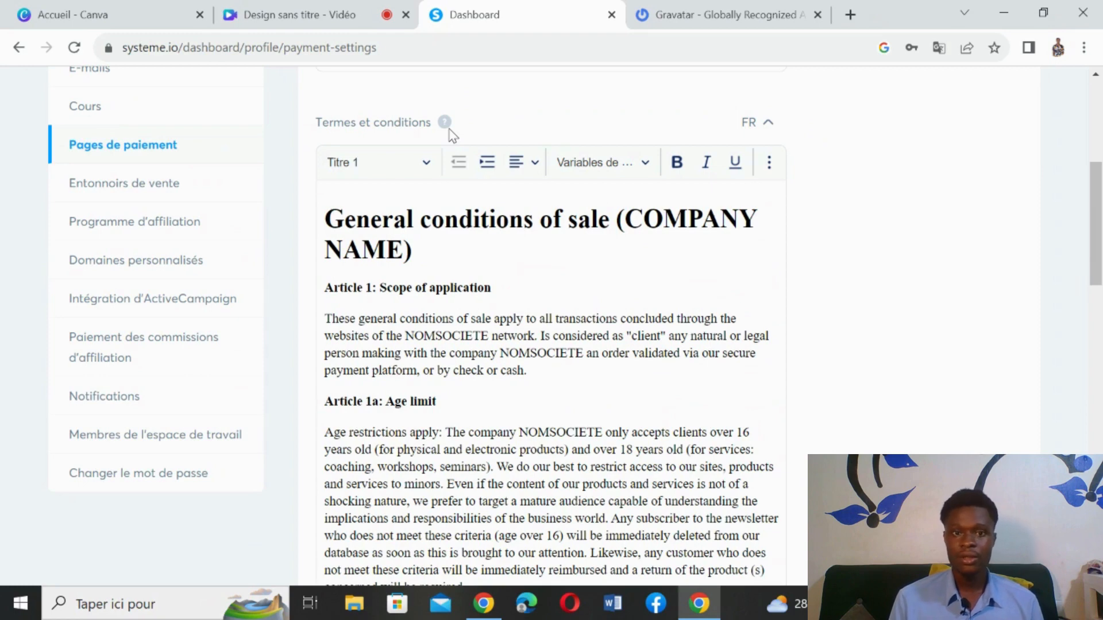
pyautogui.rightClick(914, 244)
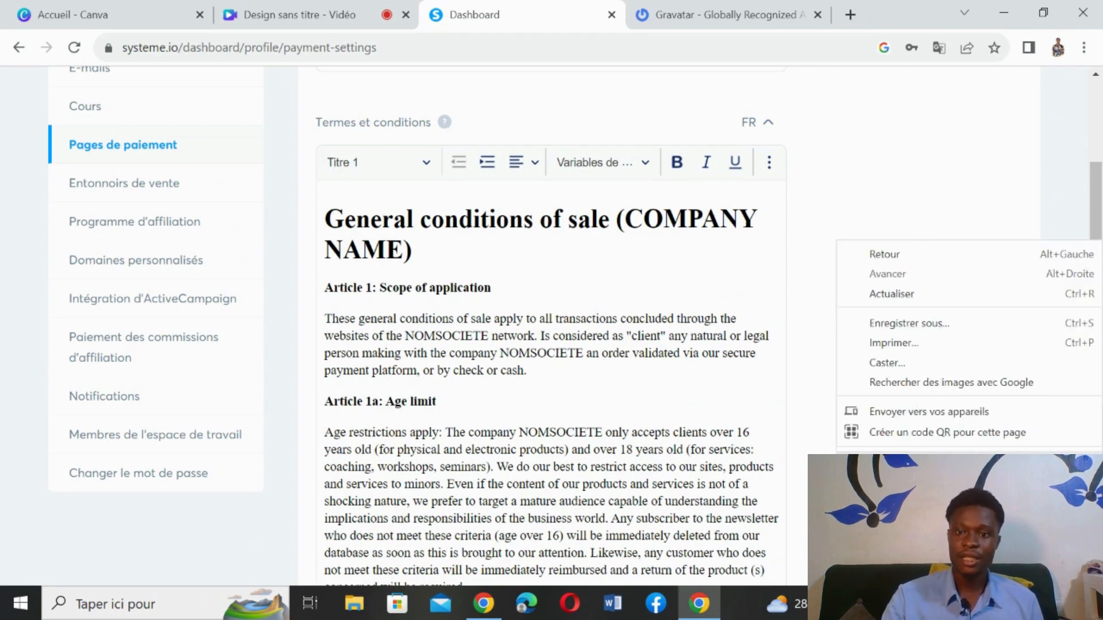
pyautogui.click(914, 462)
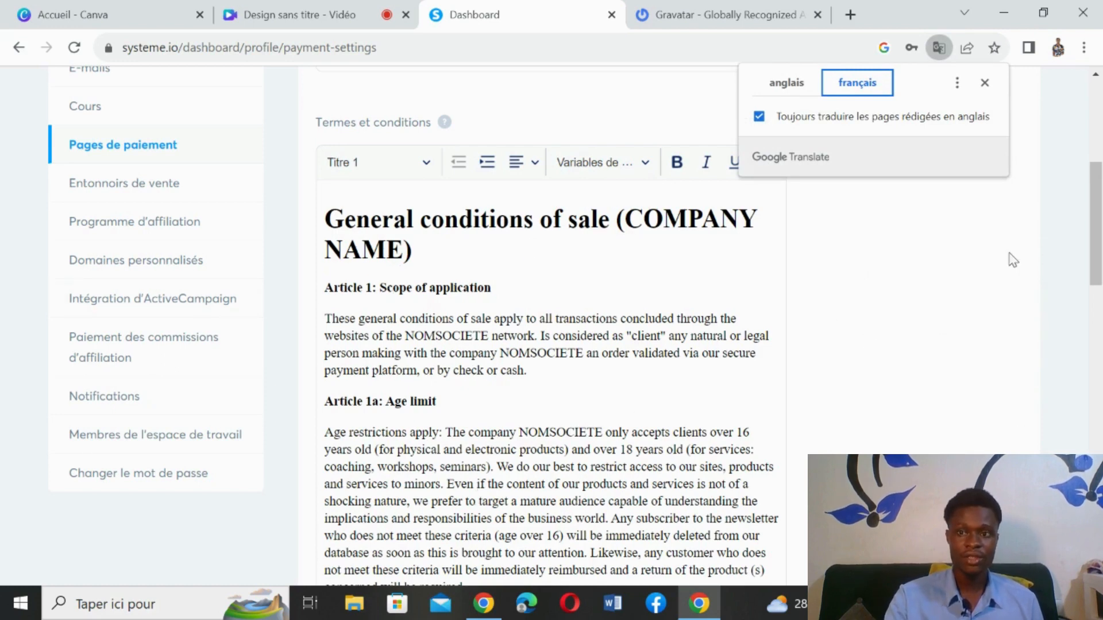
# Step: Examine the company-name placeholders in the title and Article 1 of the terms and conditions
pyautogui.moveTo(1100, 239)
pyautogui.mouseDown()
pyautogui.moveTo(1100, 313)
pyautogui.moveTo(1097, 233)
pyautogui.mouseUp()
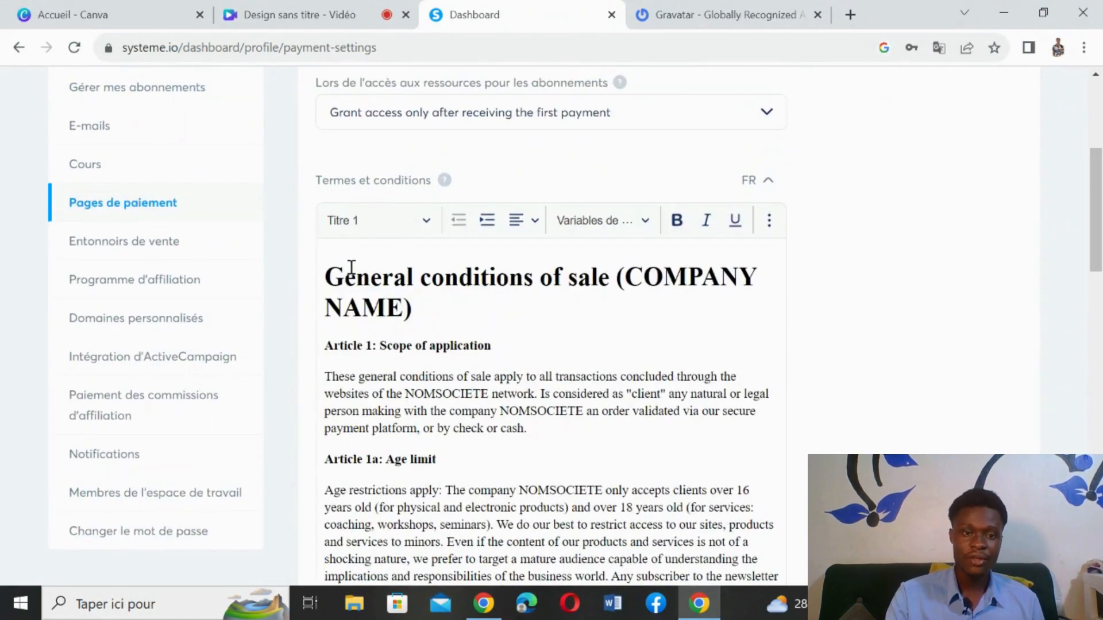
pyautogui.click(622, 279)
pyautogui.keyDown('shift'); pyautogui.click(717, 308); pyautogui.keyUp('shift')
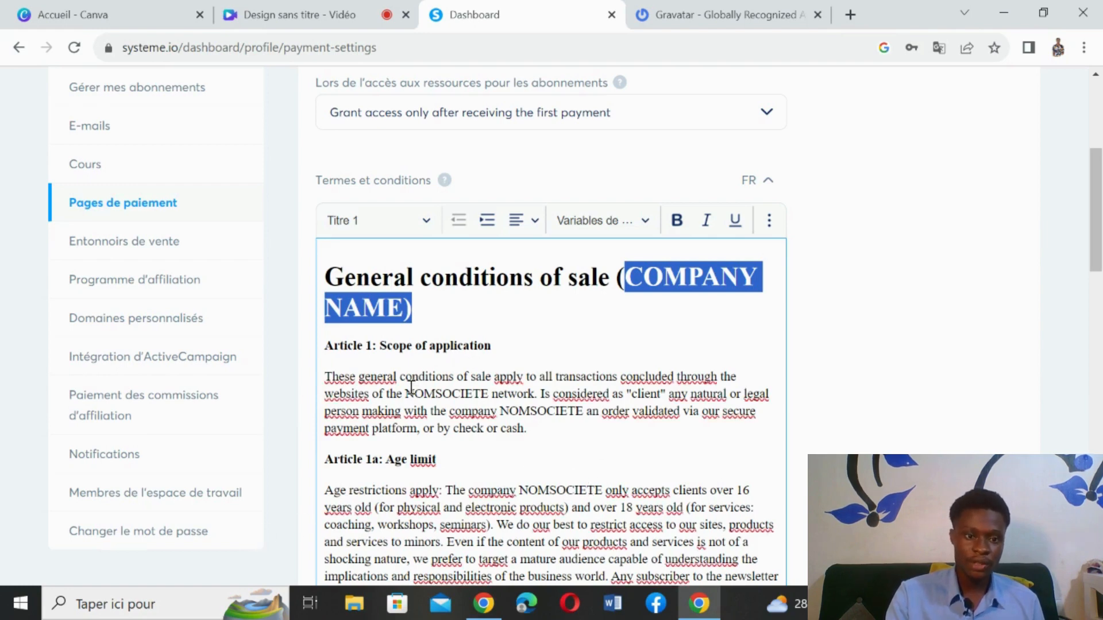
pyautogui.moveTo(407, 394); pyautogui.dragTo(482, 395)
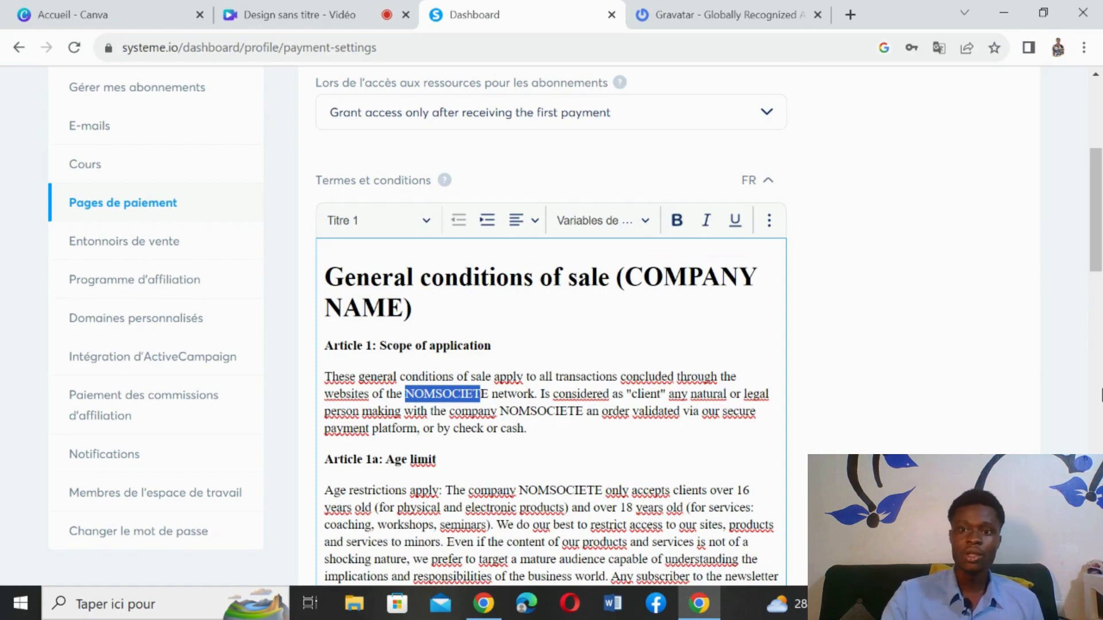
# Step: Review the company information at the end of the terms and the sales invoice footer field
pyautogui.moveTo(1096, 230); pyautogui.dragTo(1096, 502)
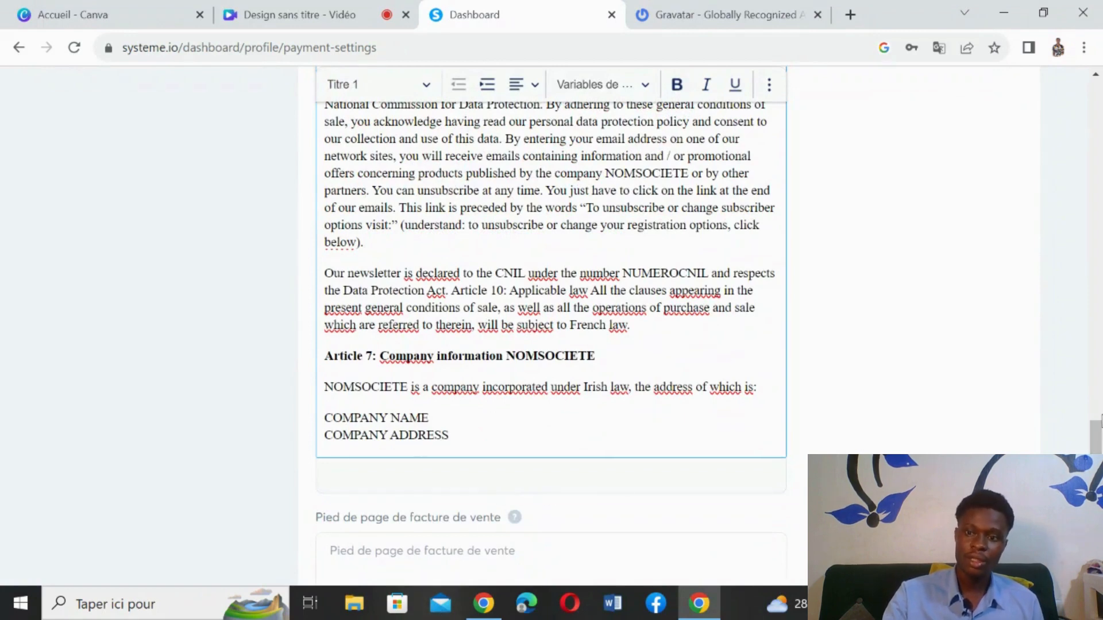
pyautogui.moveTo(1096, 499); pyautogui.dragTo(1096, 529)
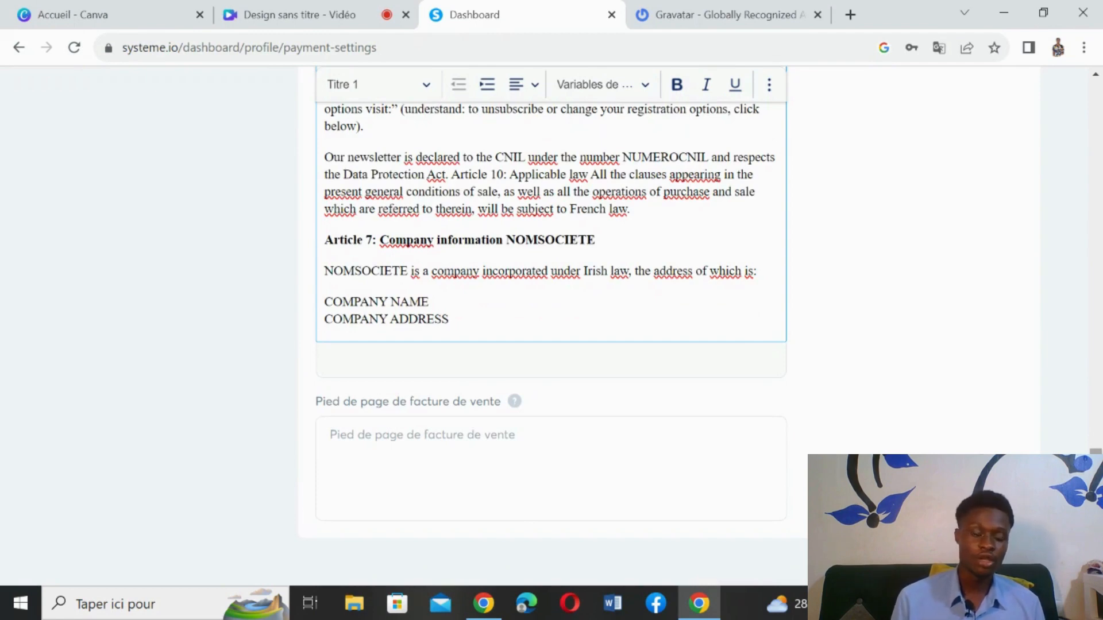
pyautogui.click(401, 454)
# Step: Open the Entonnoirs de vente settings, look over the tracking code area and try the option to store UTM parameters
pyautogui.moveTo(1095, 521); pyautogui.dragTo(1085, 208)
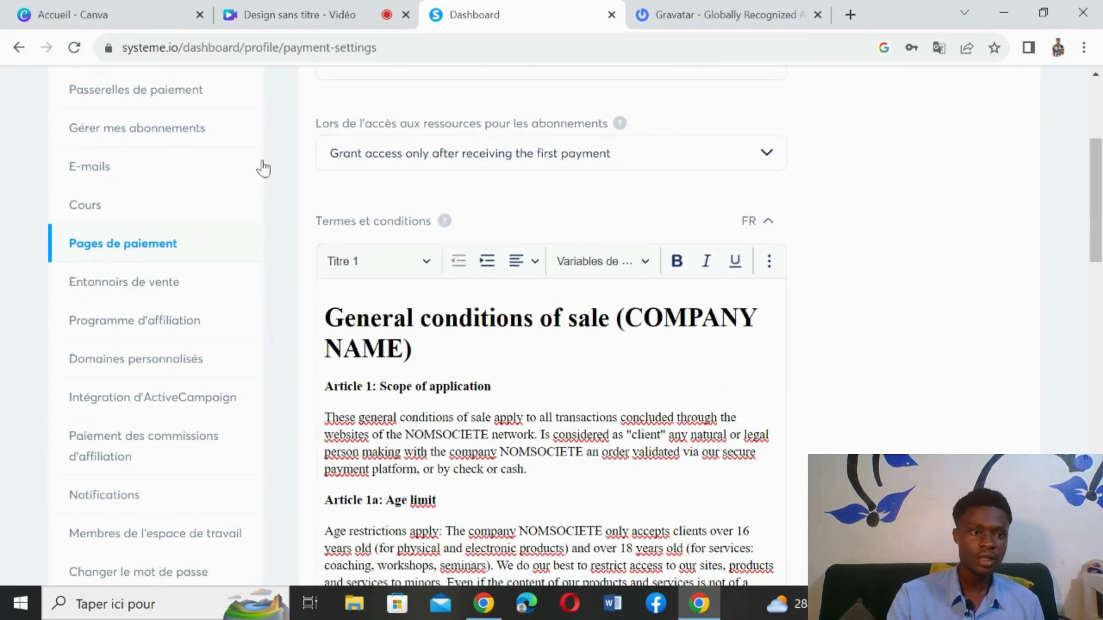
pyautogui.click(167, 281)
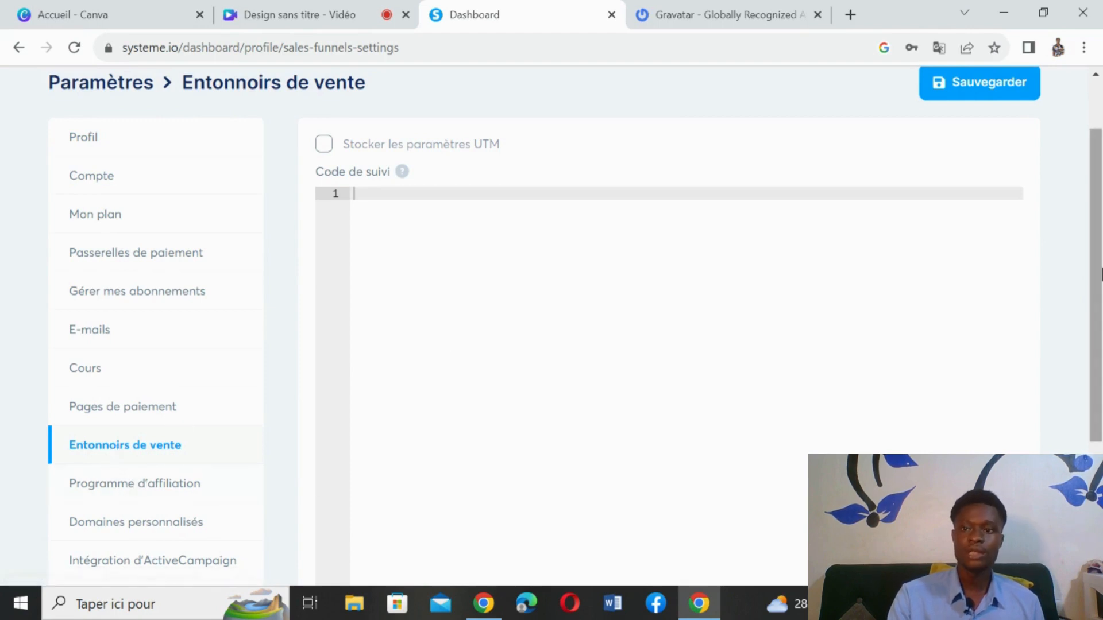
pyautogui.scroll(-1, 1100, 300)
pyautogui.scroll(-3, 1099, 300)
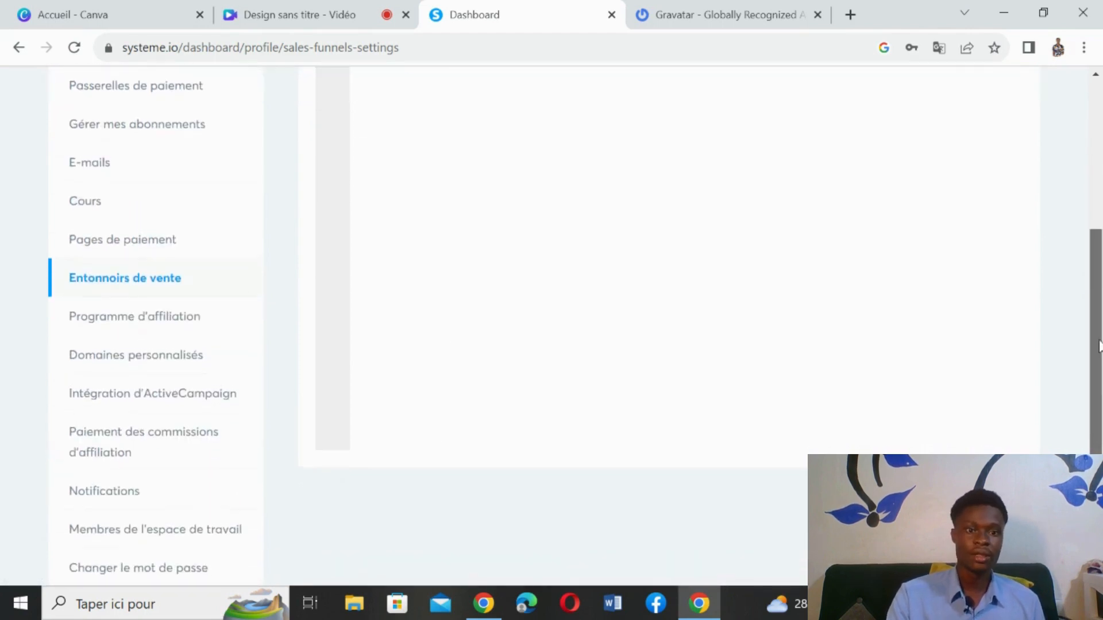
pyautogui.scroll(5, 1080, 193)
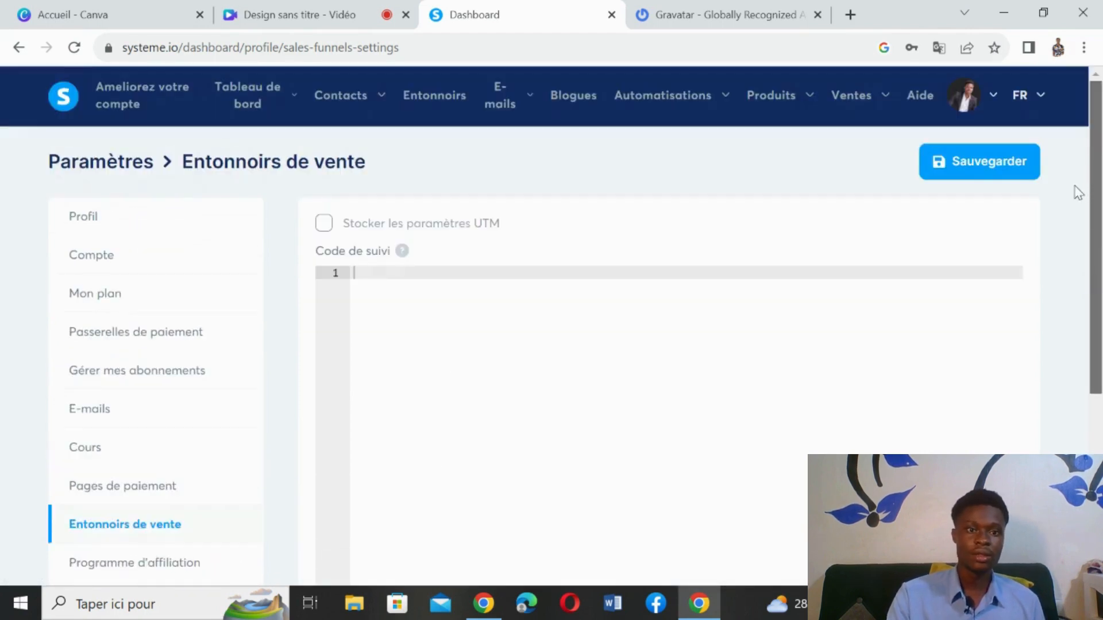
pyautogui.click(326, 227)
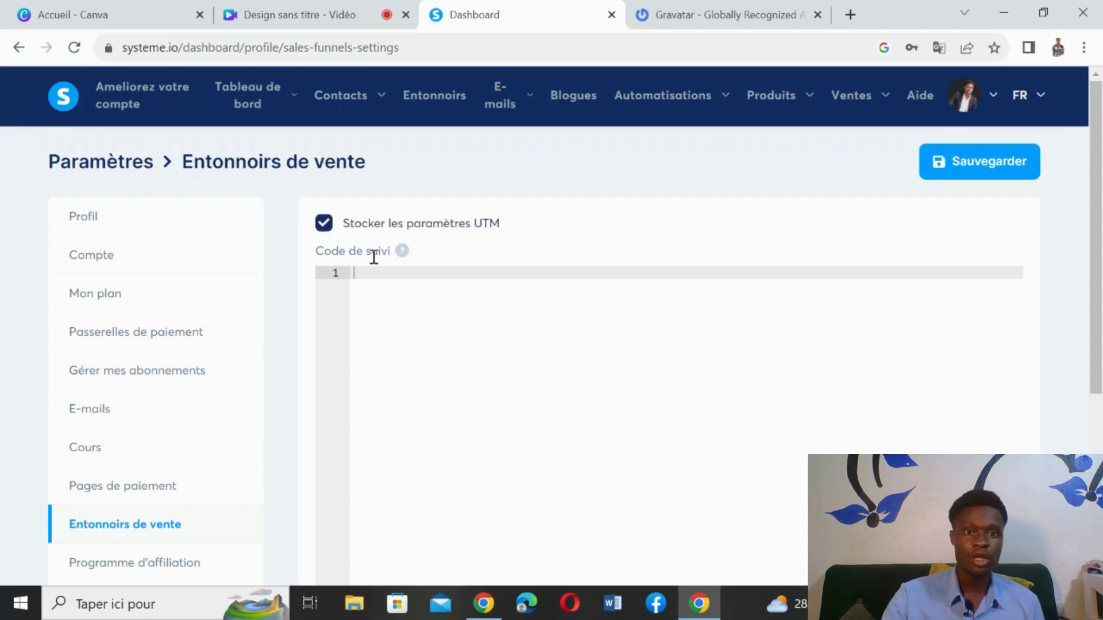
pyautogui.click(324, 234)
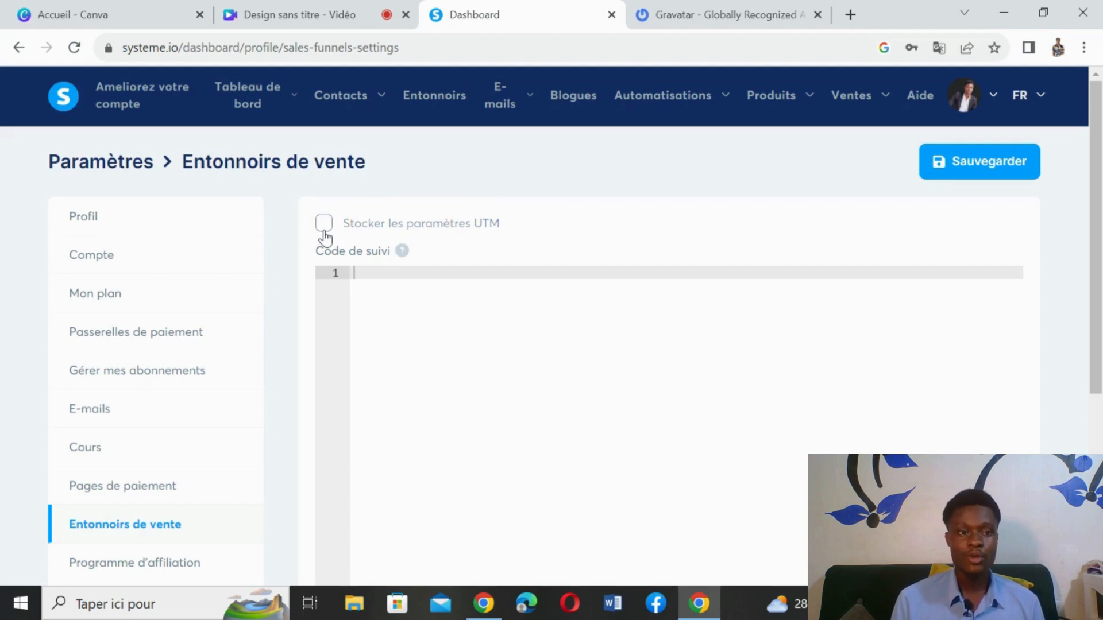
# Step: Open the Programme d'affiliation settings and set the default commission to 20 percent
pyautogui.moveTo(1101, 259)
pyautogui.mouseDown()
pyautogui.moveTo(1102, 421)
pyautogui.moveTo(1101, 274)
pyautogui.mouseUp()
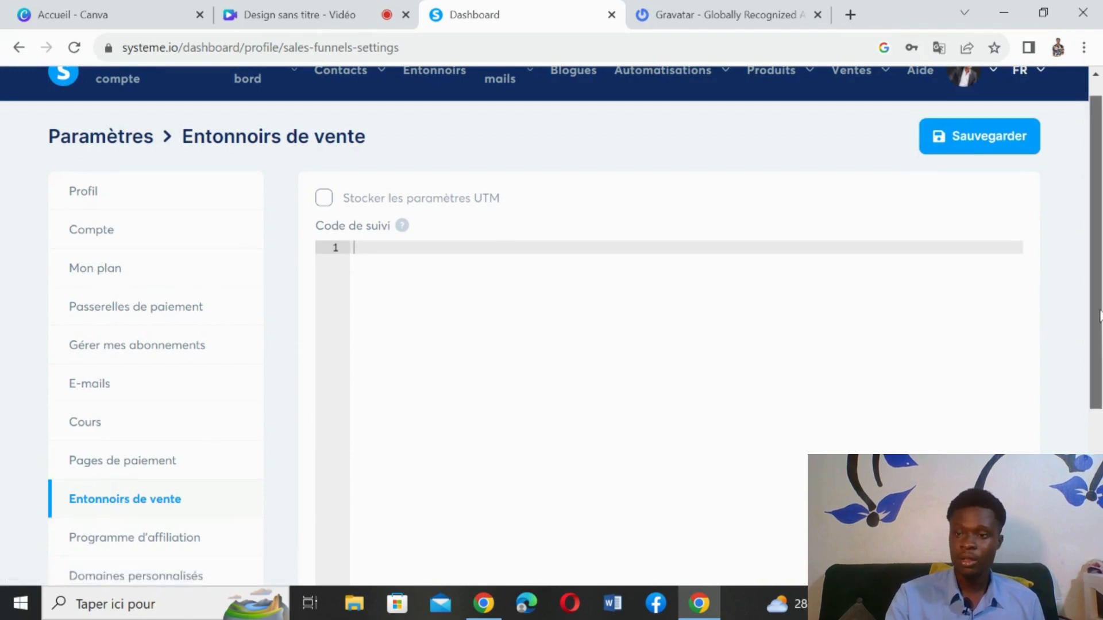
pyautogui.moveTo(1099, 314); pyautogui.dragTo(1100, 478)
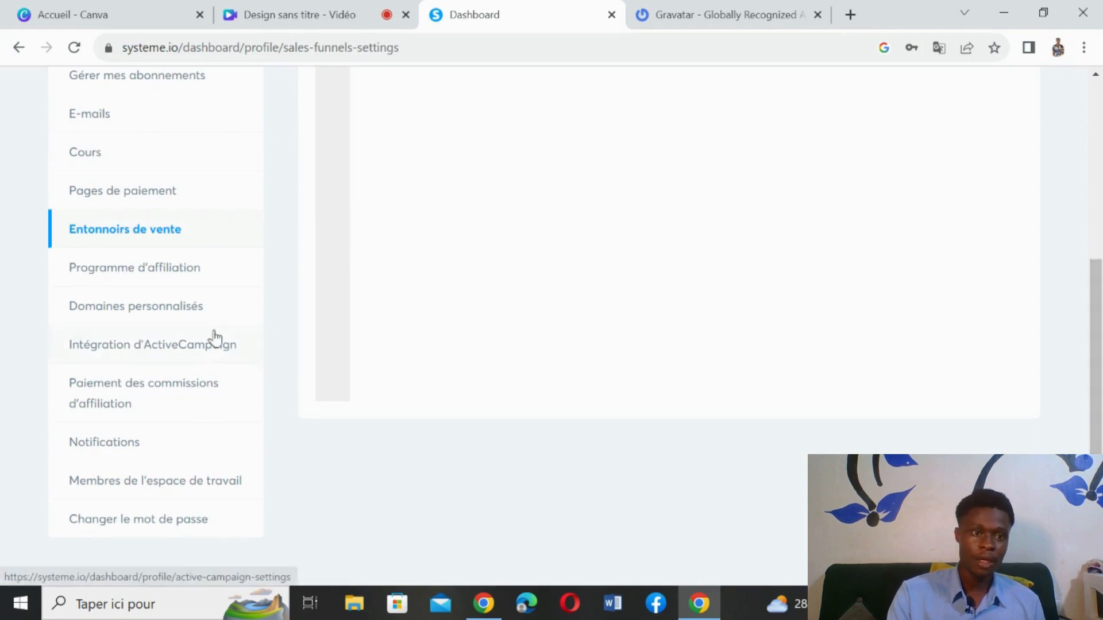
pyautogui.click(129, 274)
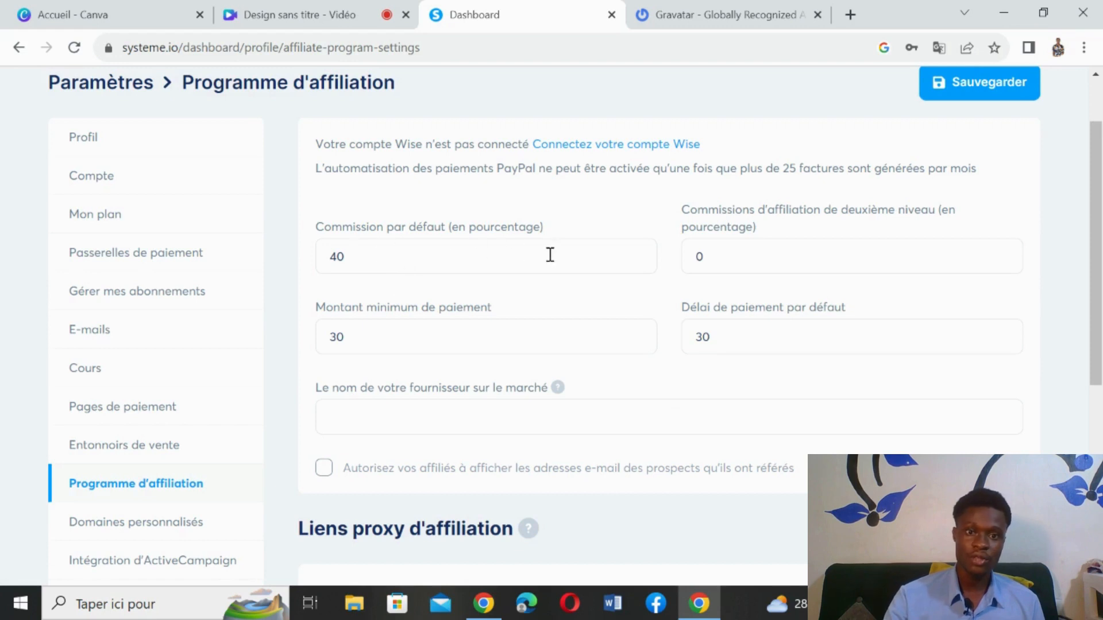
pyautogui.moveTo(370, 261); pyautogui.dragTo(295, 282)
pyautogui.write('20')
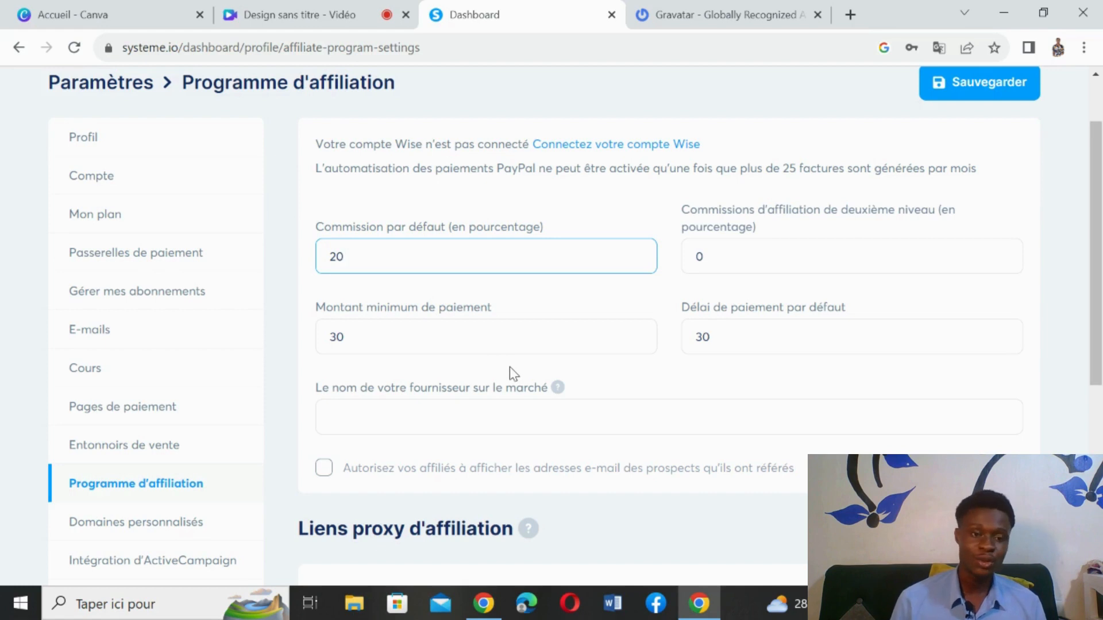
pyautogui.click(375, 328)
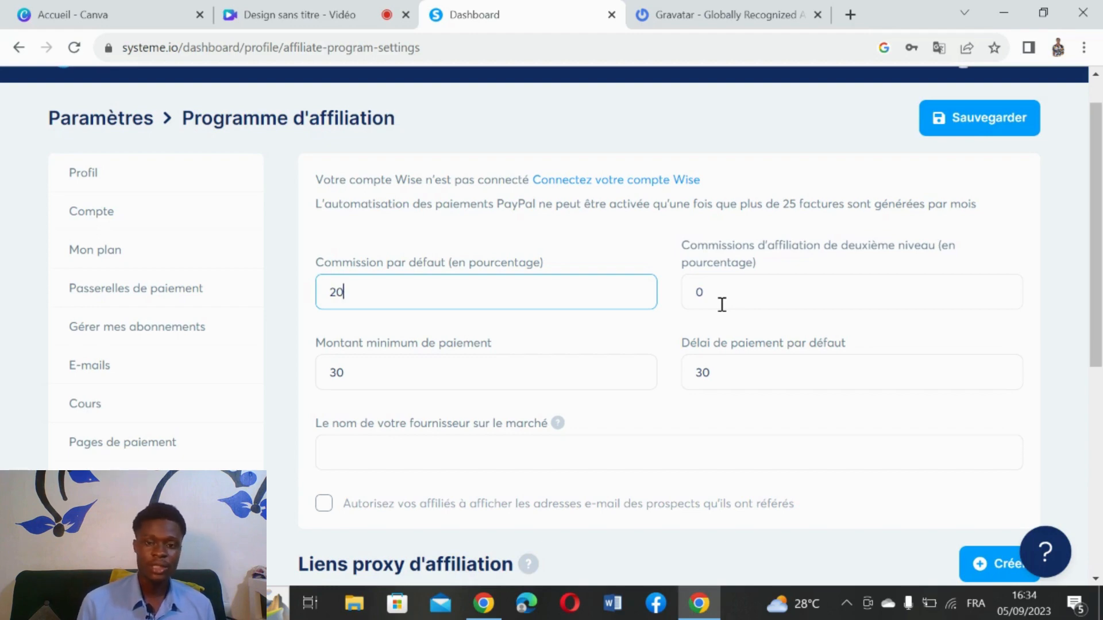
# Step: Examine the second-level commission, minimum payout, payment delay, marketplace vendor name and prospect e-mail options, plus the Liens proxy d'affiliation section
pyautogui.moveTo(1100, 259); pyautogui.dragTo(1100, 281)
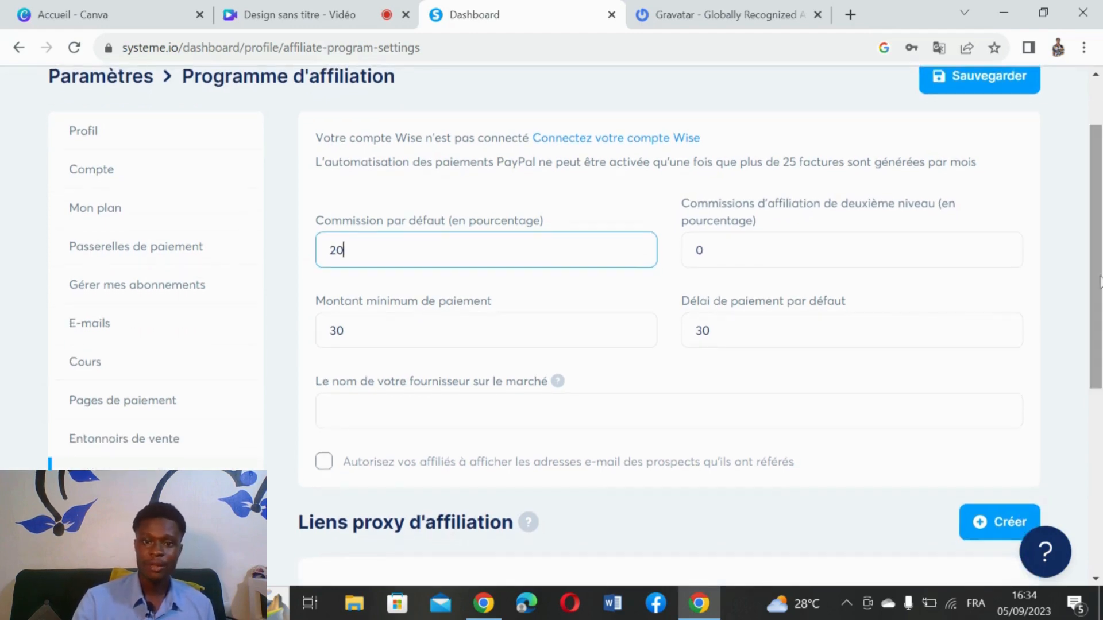
pyautogui.click(801, 241)
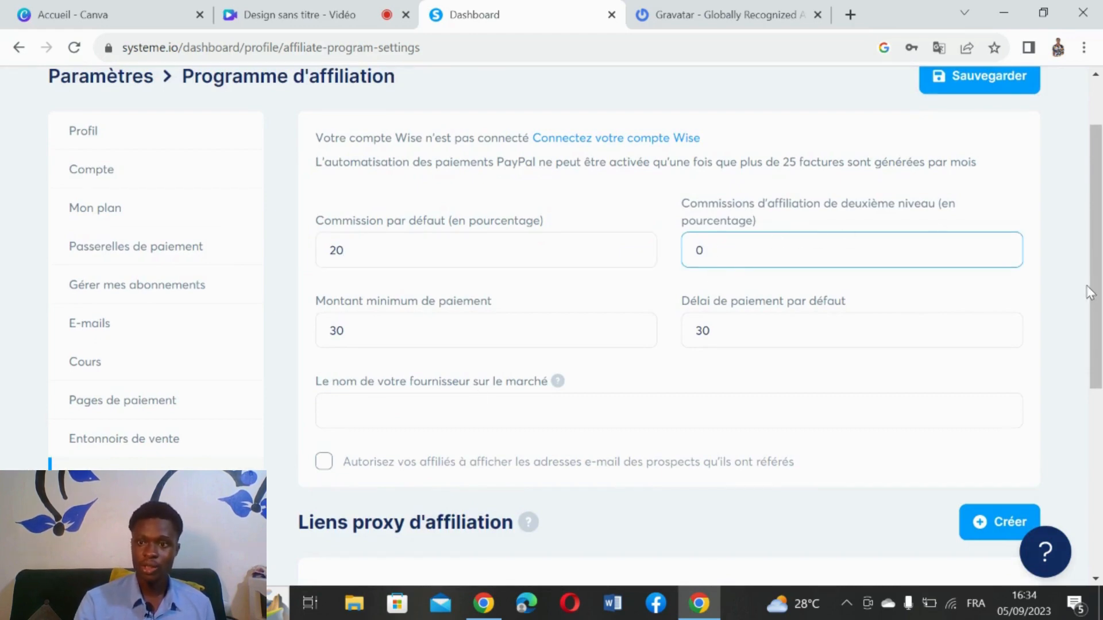
pyautogui.moveTo(1090, 292); pyautogui.dragTo(1090, 338)
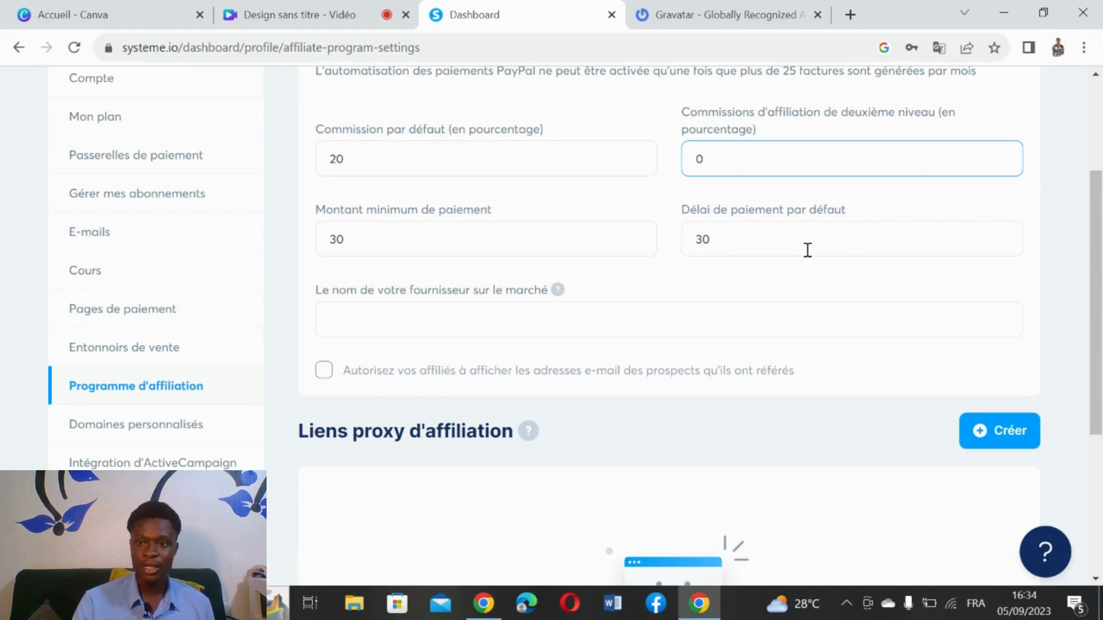
pyautogui.moveTo(1101, 280); pyautogui.dragTo(1101, 309)
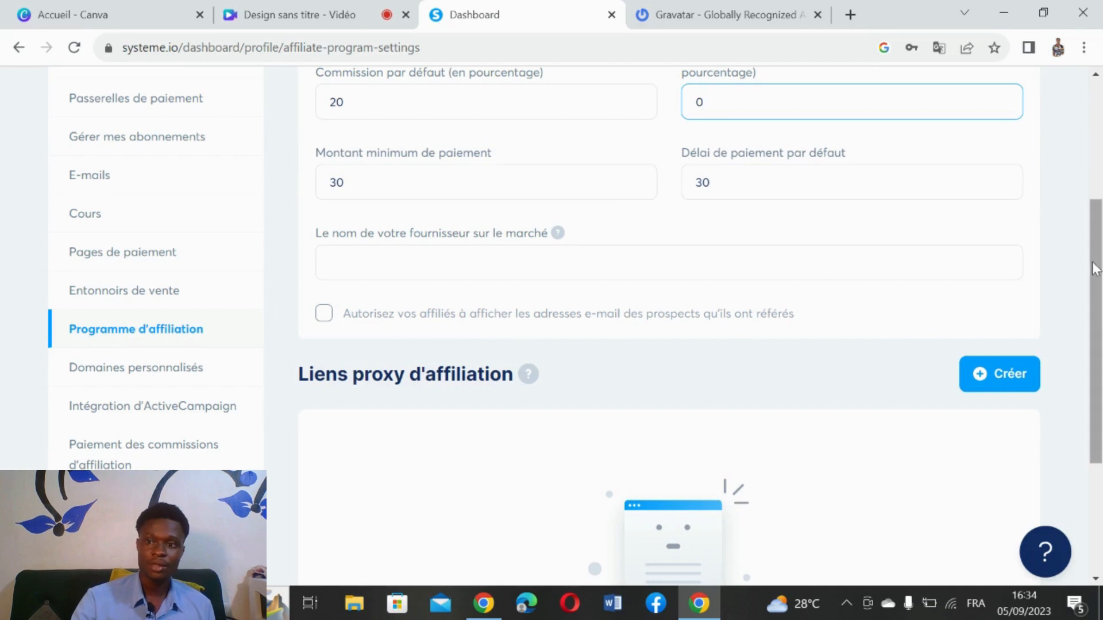
pyautogui.moveTo(1096, 280); pyautogui.dragTo(1101, 325)
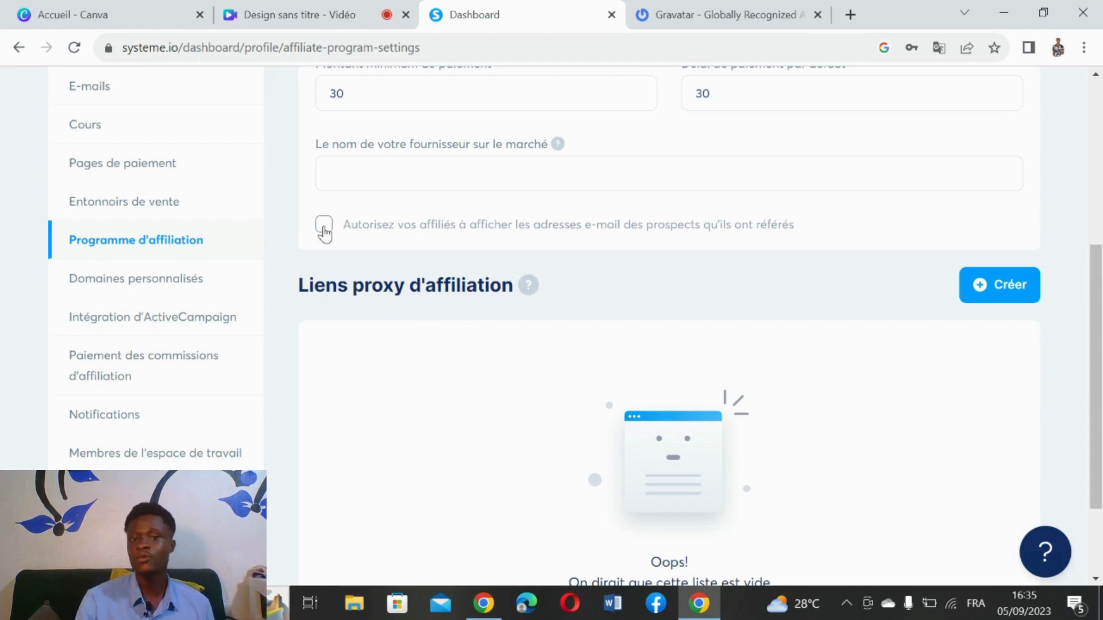
pyautogui.scroll(-2, 1100, 315)
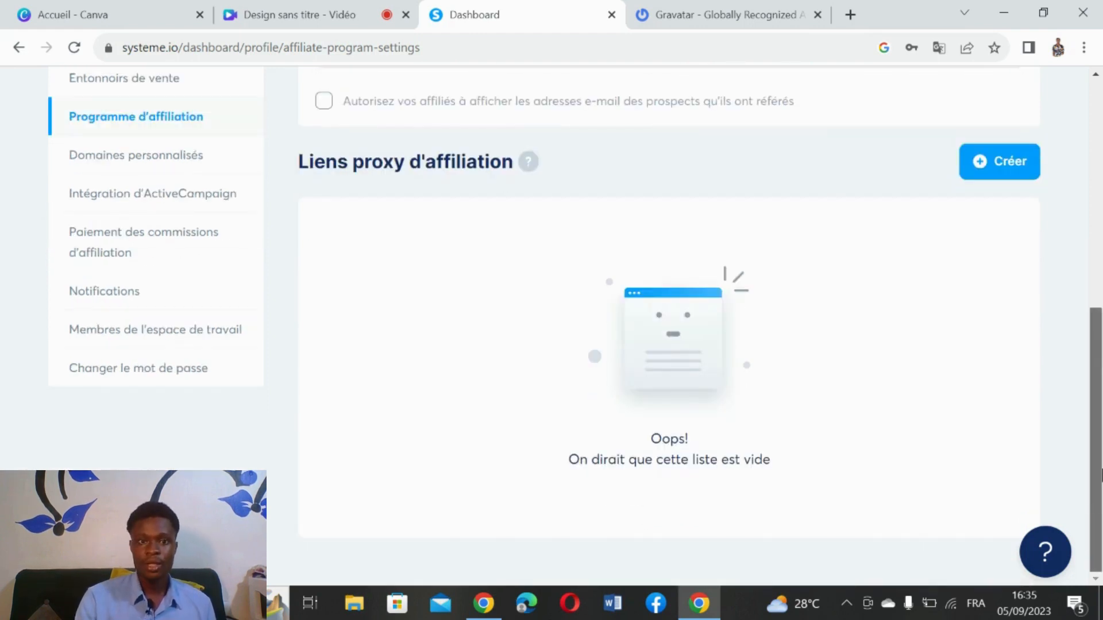
pyautogui.scroll(1, 1093, 415)
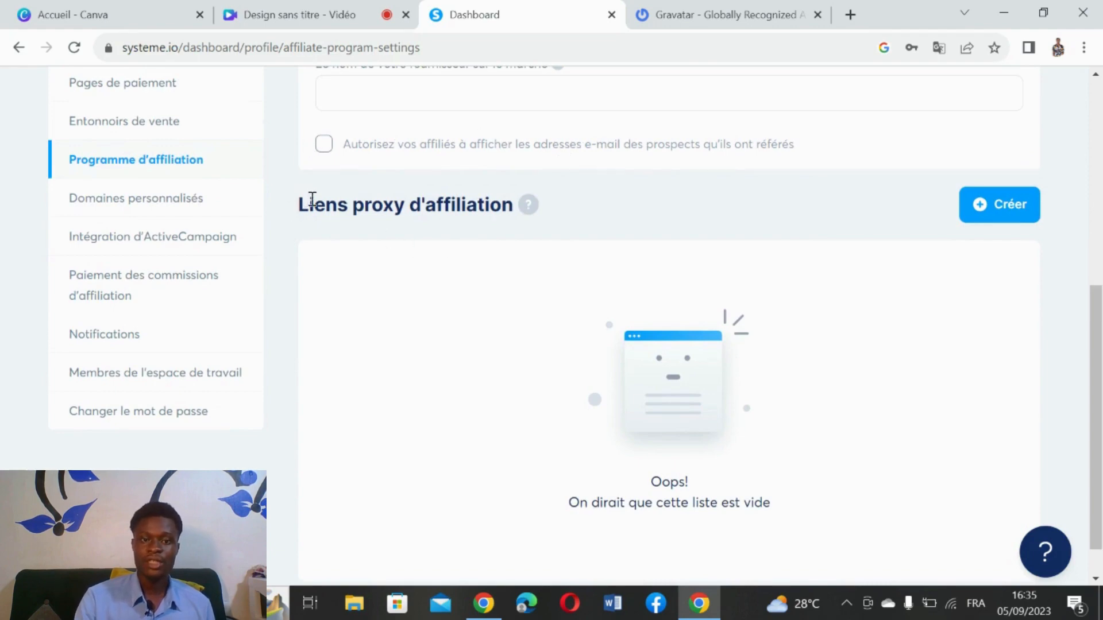
pyautogui.moveTo(1100, 406); pyautogui.dragTo(1101, 437)
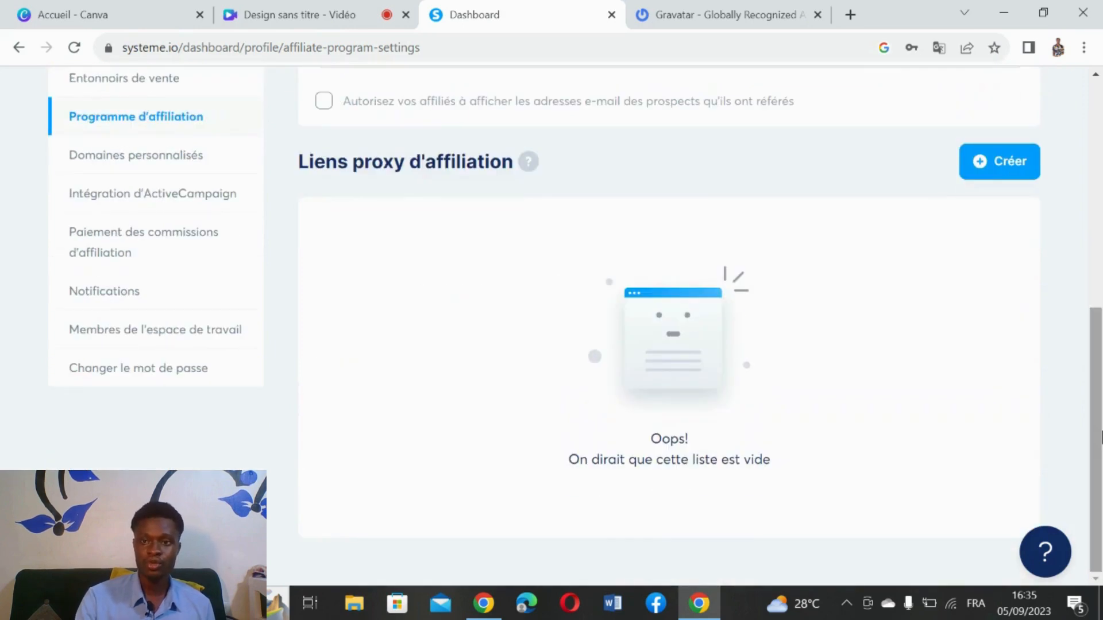
pyautogui.moveTo(1101, 448)
pyautogui.mouseDown()
pyautogui.moveTo(1095, 279)
pyautogui.moveTo(1101, 454)
pyautogui.mouseUp()
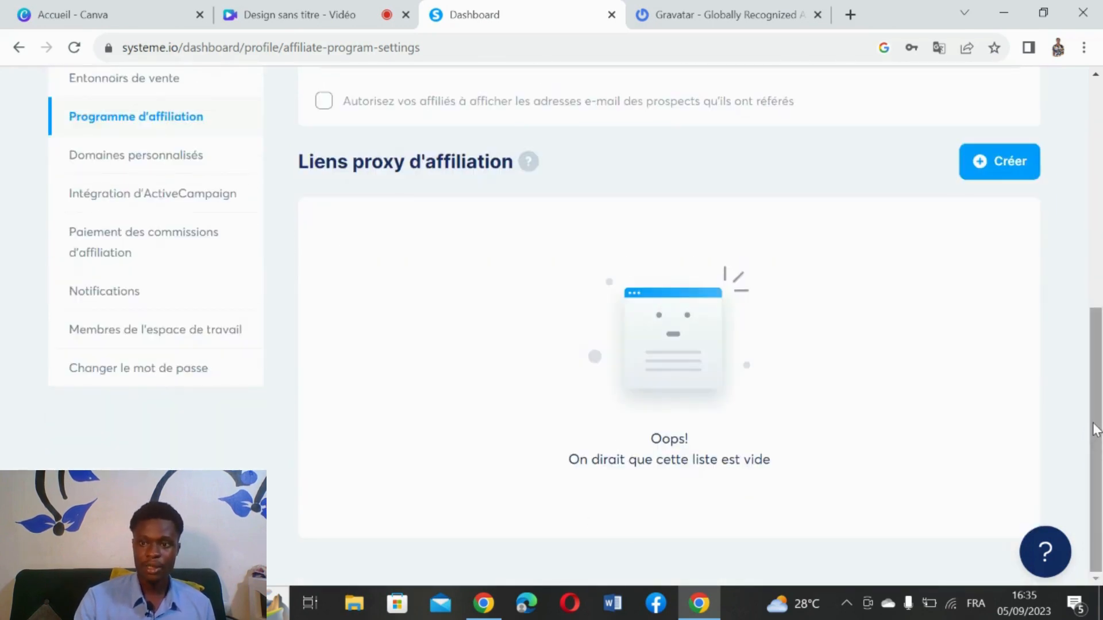
pyautogui.moveTo(1095, 425); pyautogui.dragTo(1085, 150)
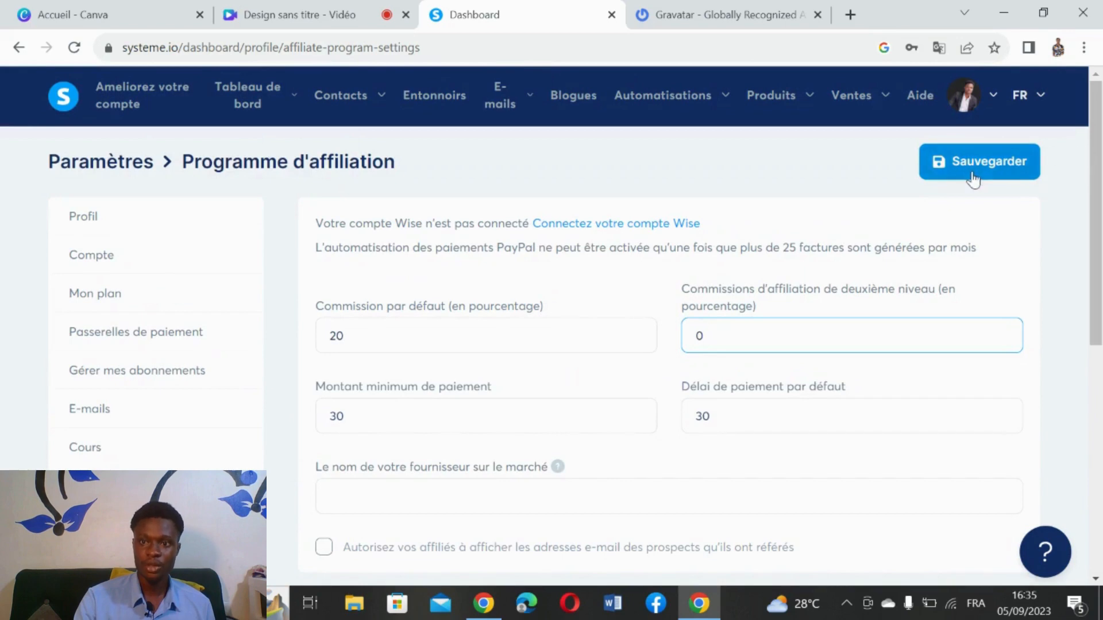
# Step: Open the Domaines personnalisés settings and examine the domain list and the option for adding a domain
pyautogui.scroll(-6, 1100, 251)
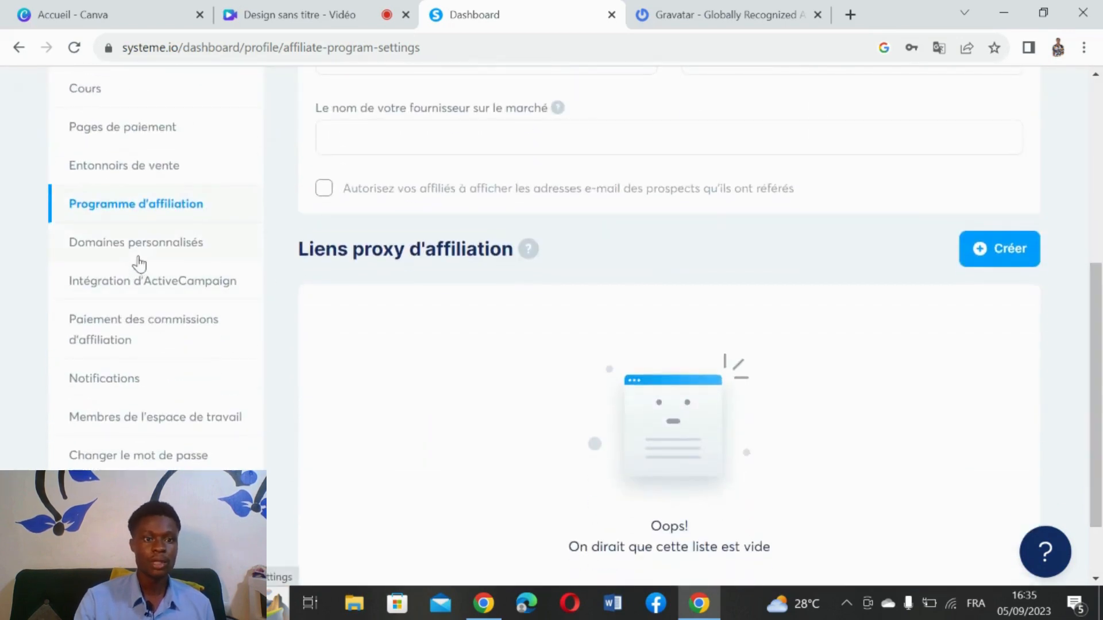
pyautogui.click(148, 252)
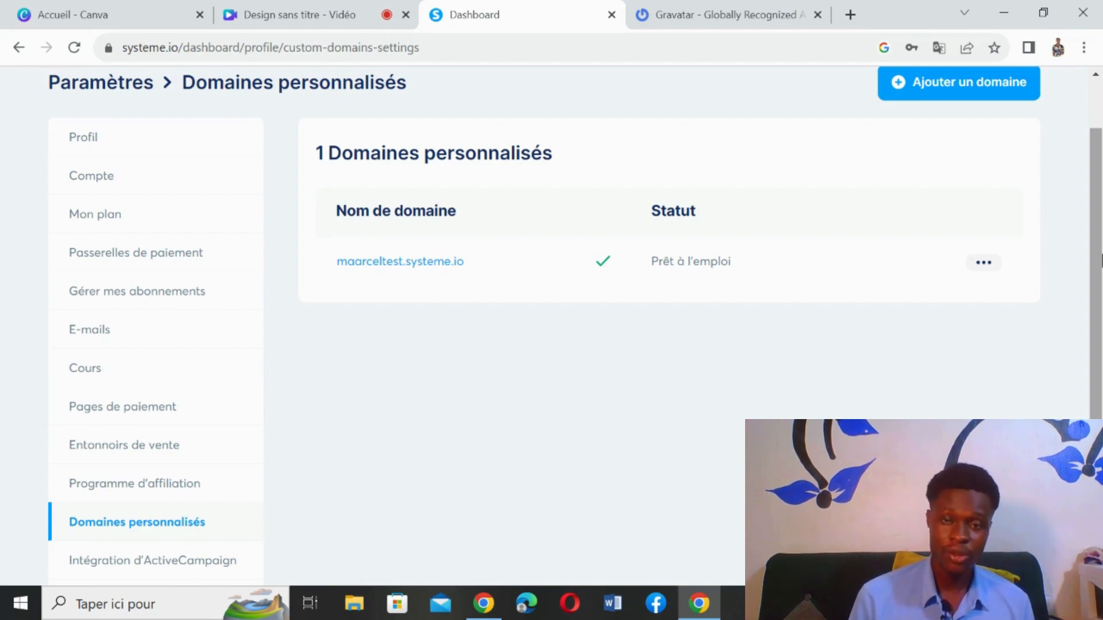
pyautogui.moveTo(1102, 255); pyautogui.dragTo(1080, 184)
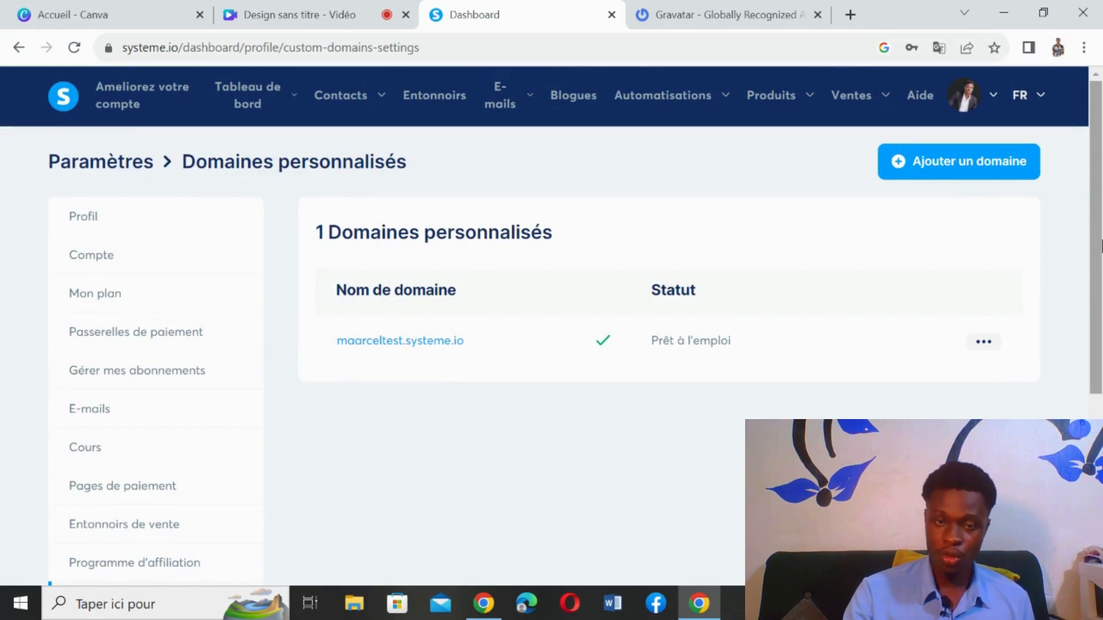
pyautogui.moveTo(1101, 246); pyautogui.dragTo(1101, 149)
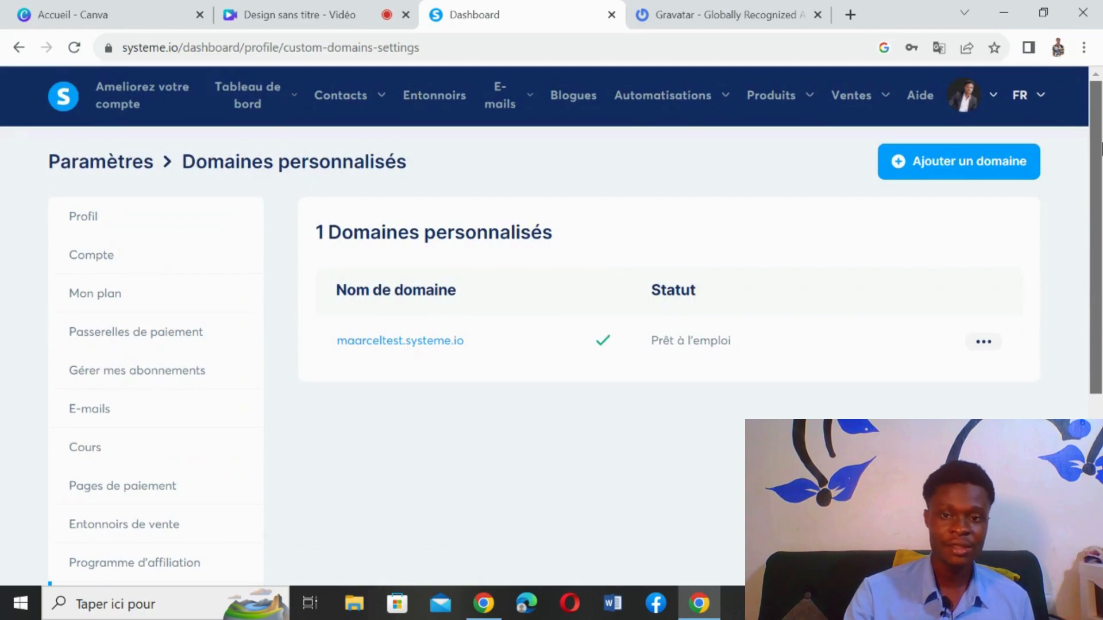
pyautogui.moveTo(1101, 150)
pyautogui.mouseDown()
pyautogui.moveTo(1101, 345)
pyautogui.moveTo(1101, 148)
pyautogui.mouseUp()
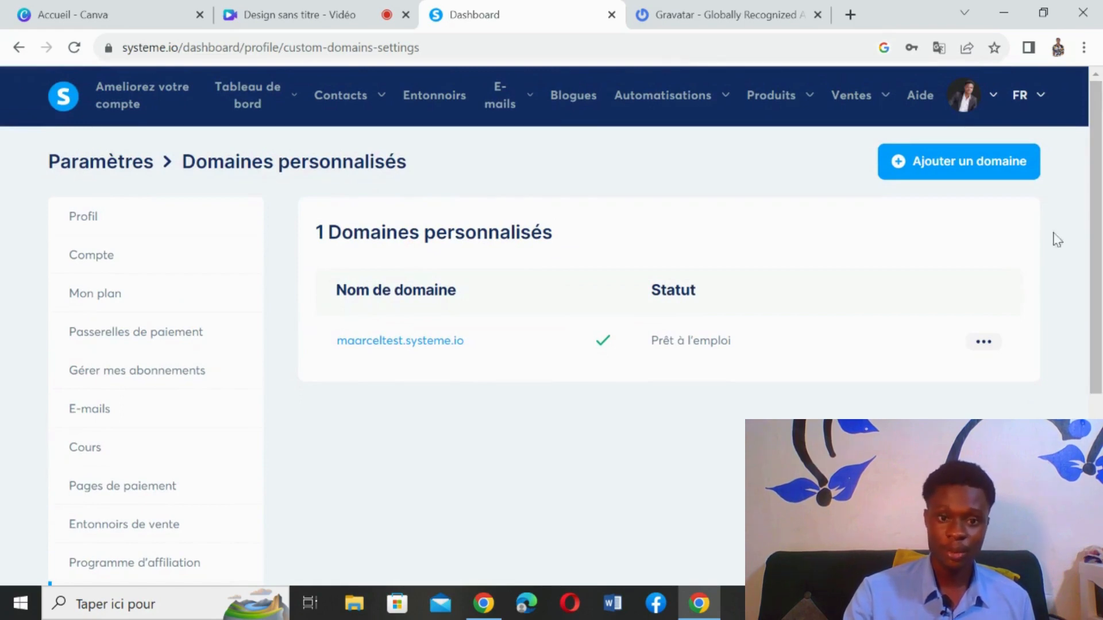
pyautogui.moveTo(1100, 299); pyautogui.dragTo(1101, 342)
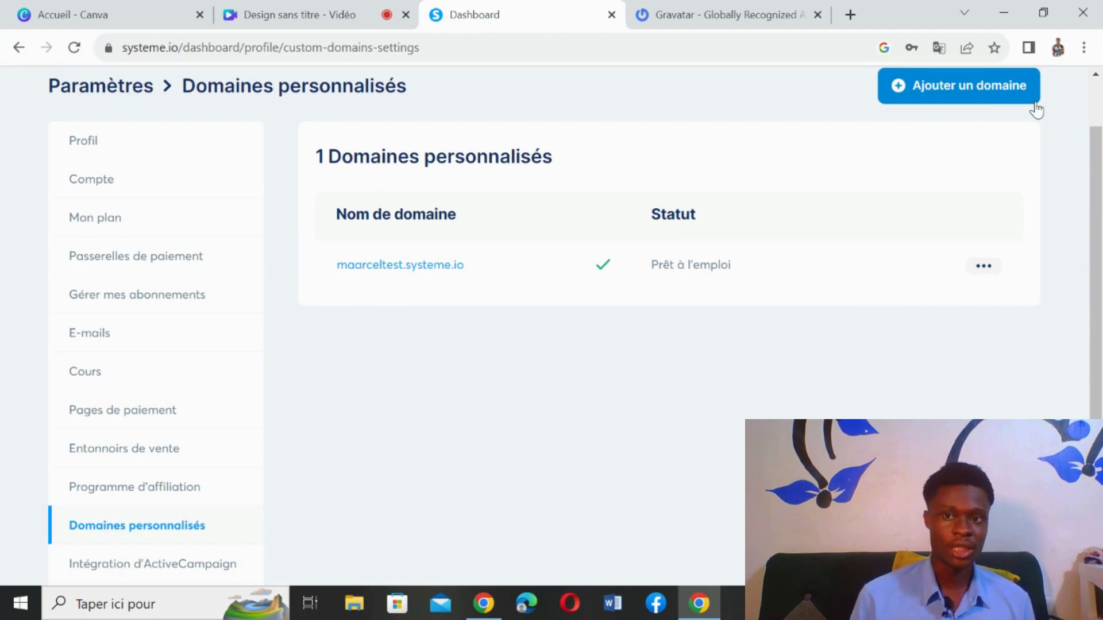
pyautogui.scroll(2, 1085, 198)
pyautogui.scroll(-5, 1086, 198)
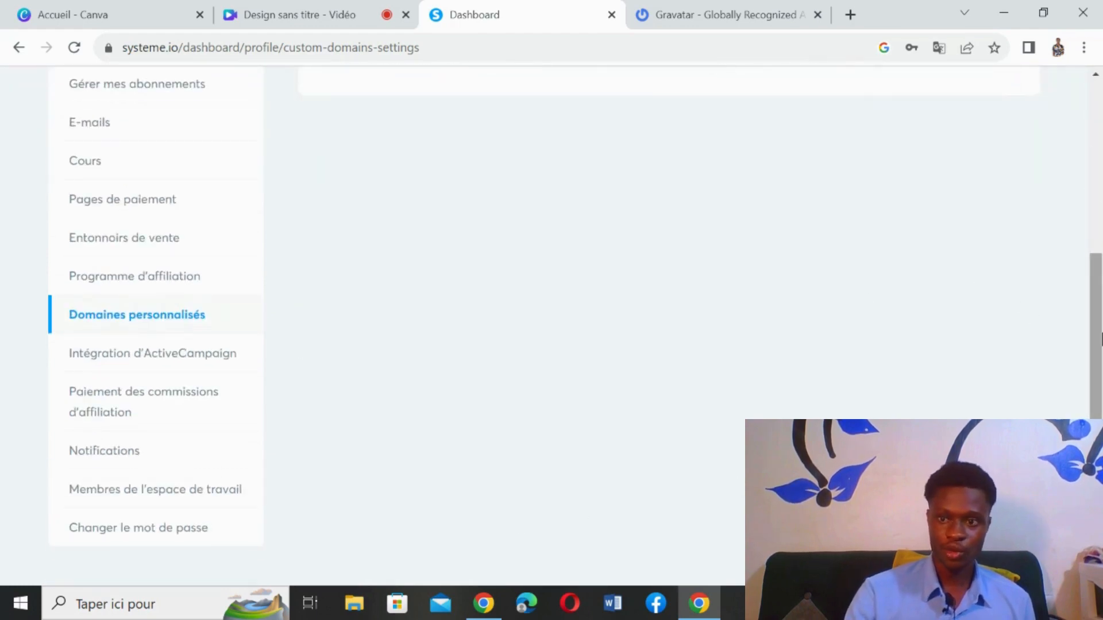
pyautogui.scroll(5, 1097, 339)
pyautogui.scroll(-5, 1097, 338)
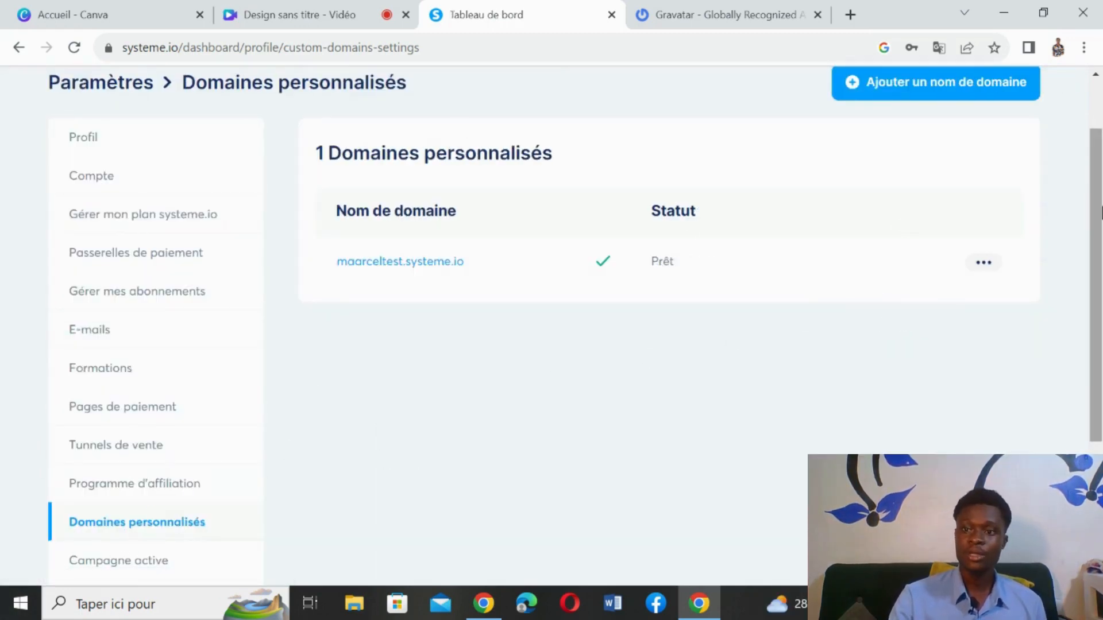
# Step: Open the Campagne active settings and read the help notes for the API key and the triggers
pyautogui.moveTo(1097, 213); pyautogui.dragTo(1101, 282)
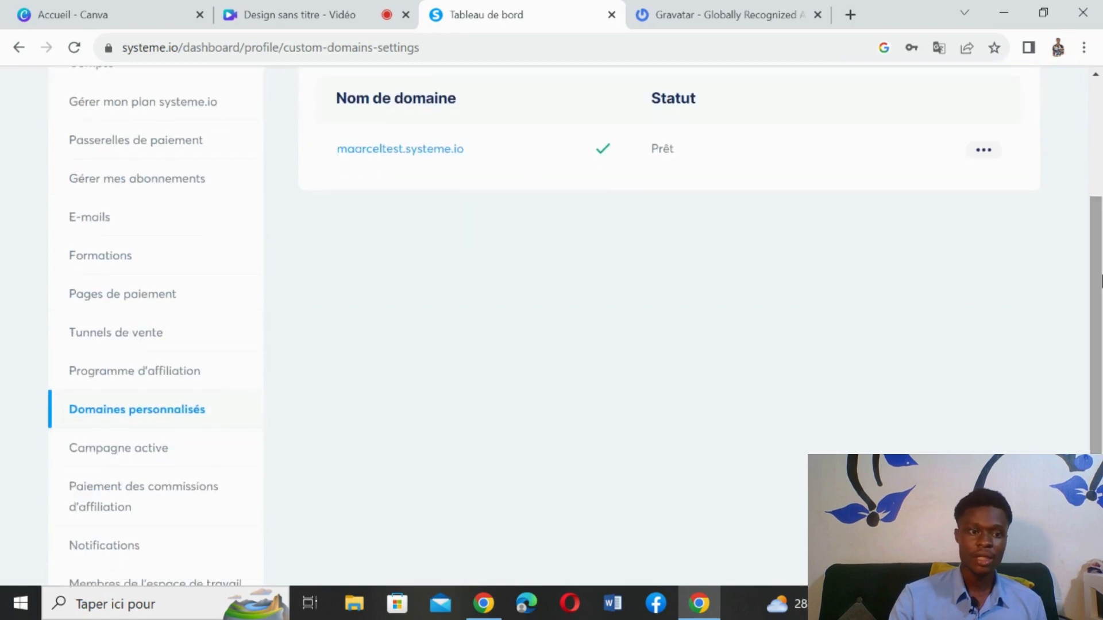
pyautogui.click(182, 451)
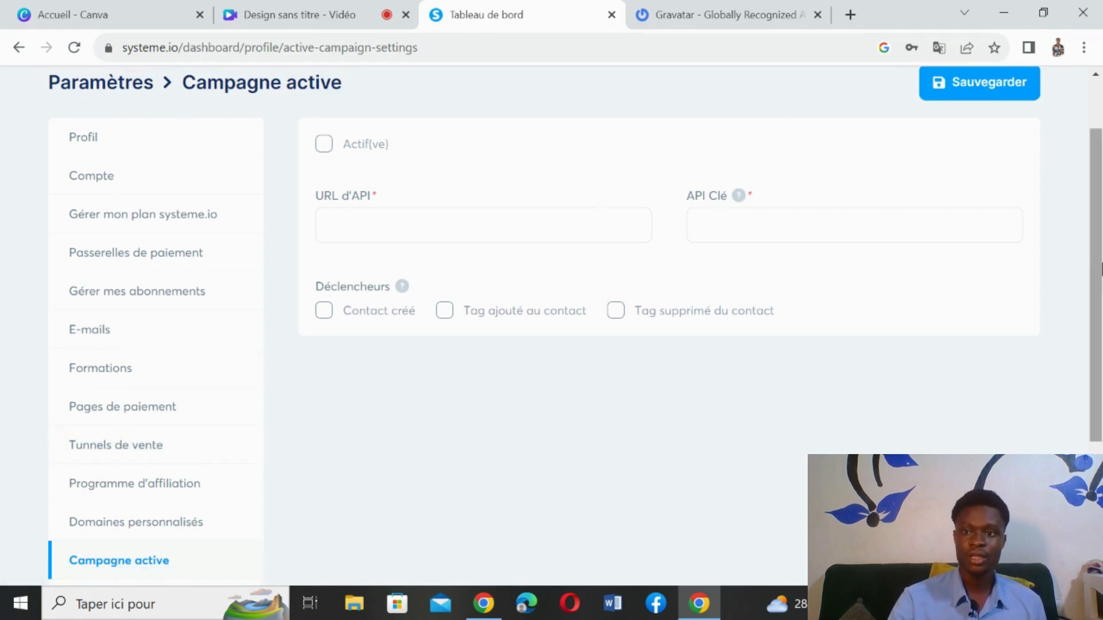
pyautogui.scroll(-1, 977, 321)
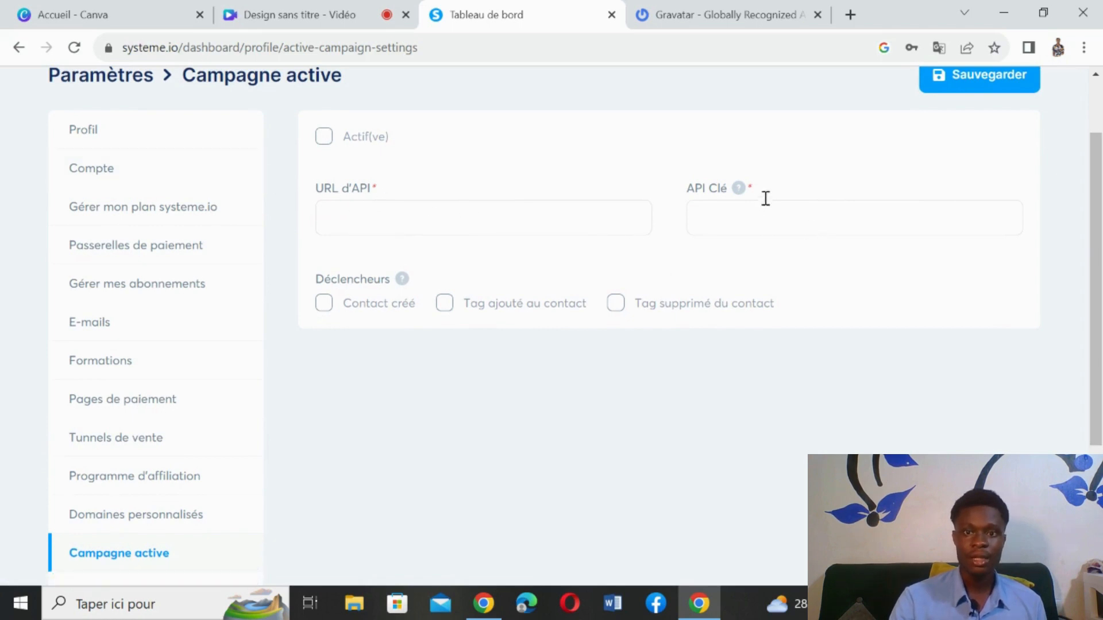
pyautogui.moveTo(743, 193)
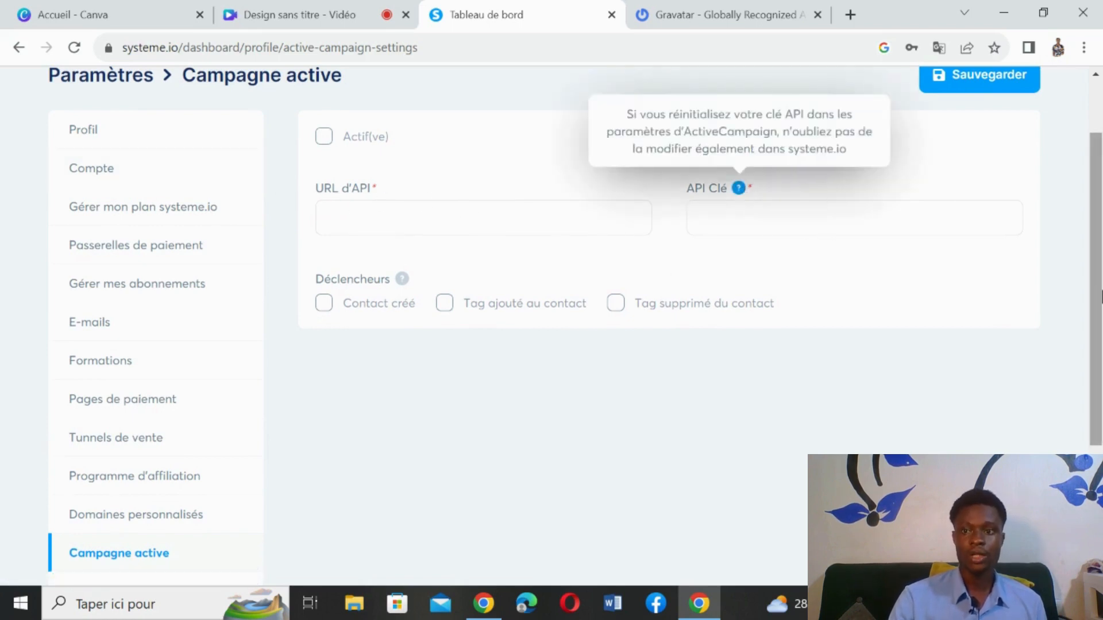
pyautogui.scroll(-3, 1096, 428)
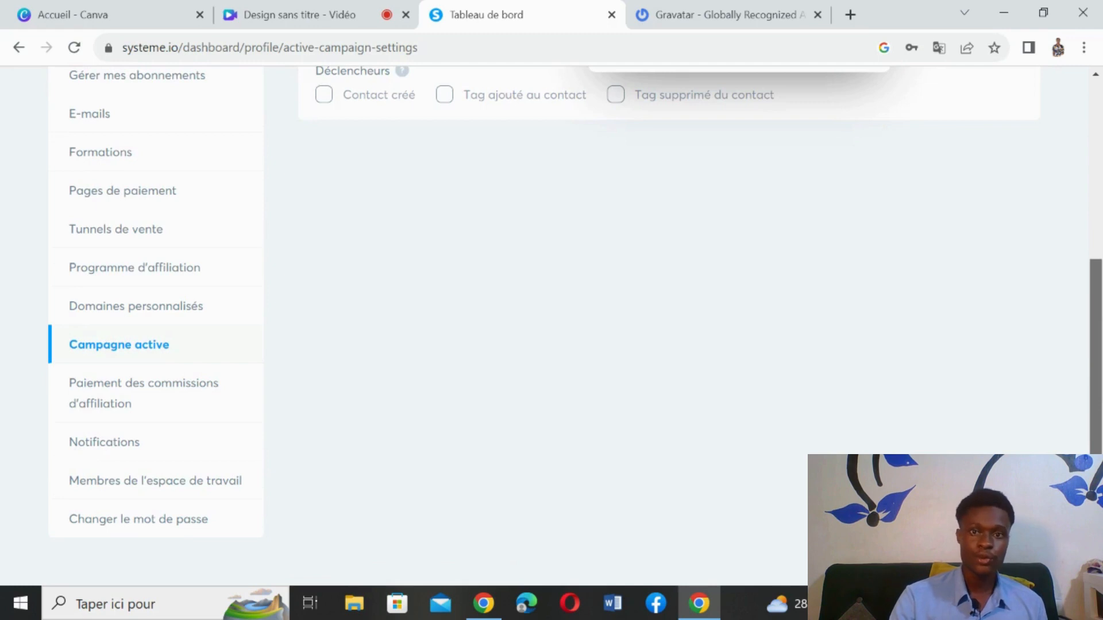
pyautogui.scroll(3, 1098, 280)
pyautogui.scroll(1, 1098, 280)
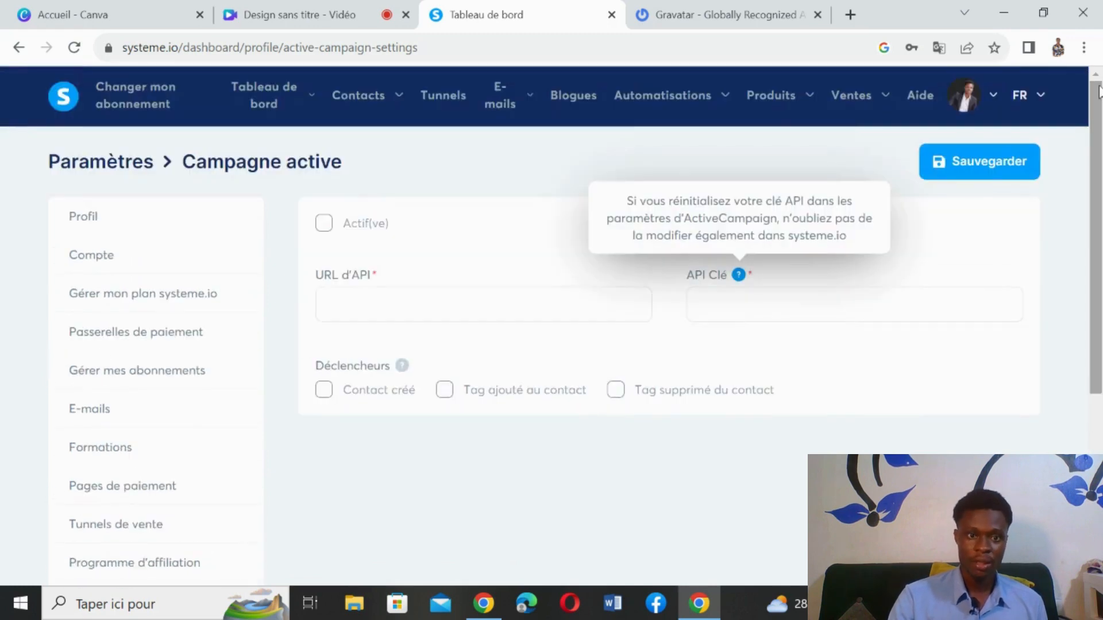
pyautogui.click(405, 366)
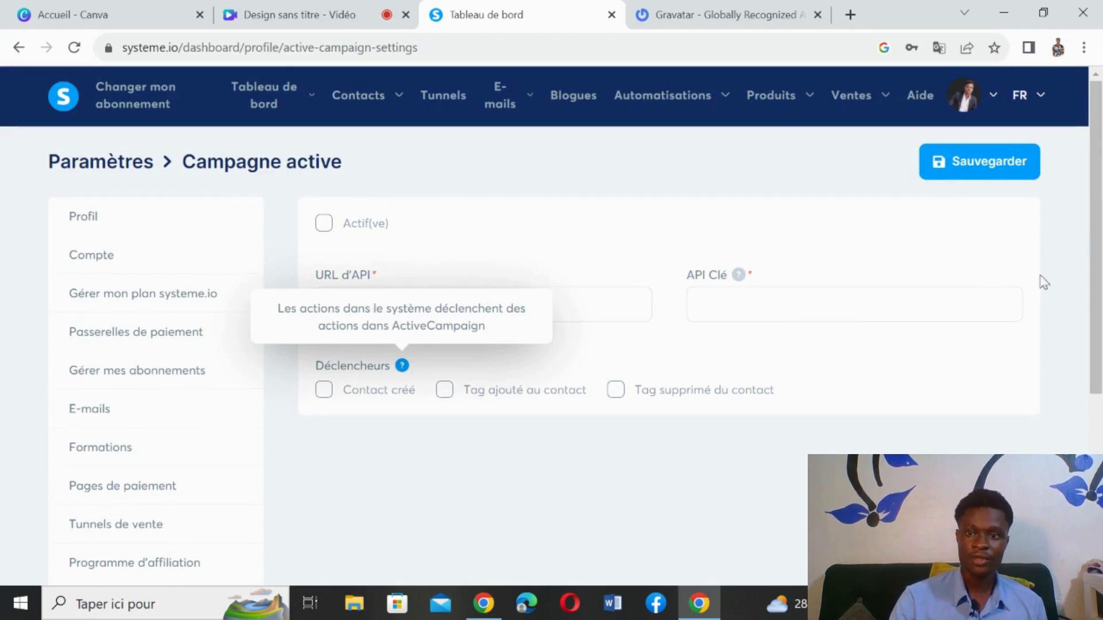
# Step: Open the Paiement des commissions d'affiliation settings and choose Virement as the payment method
pyautogui.moveTo(1094, 375); pyautogui.dragTo(1094, 515)
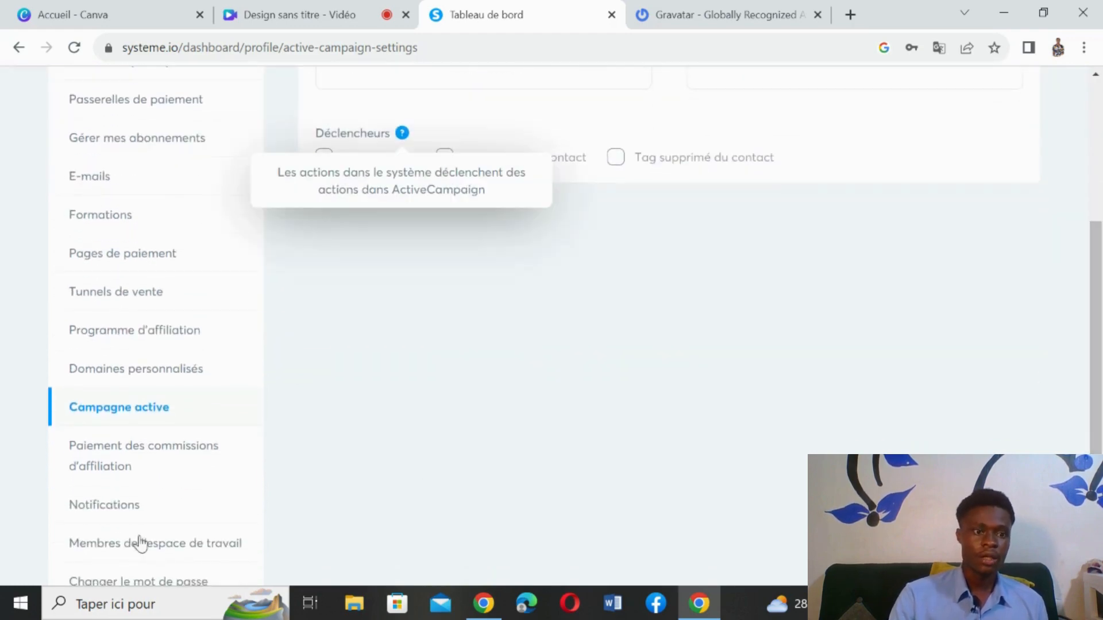
pyautogui.click(126, 451)
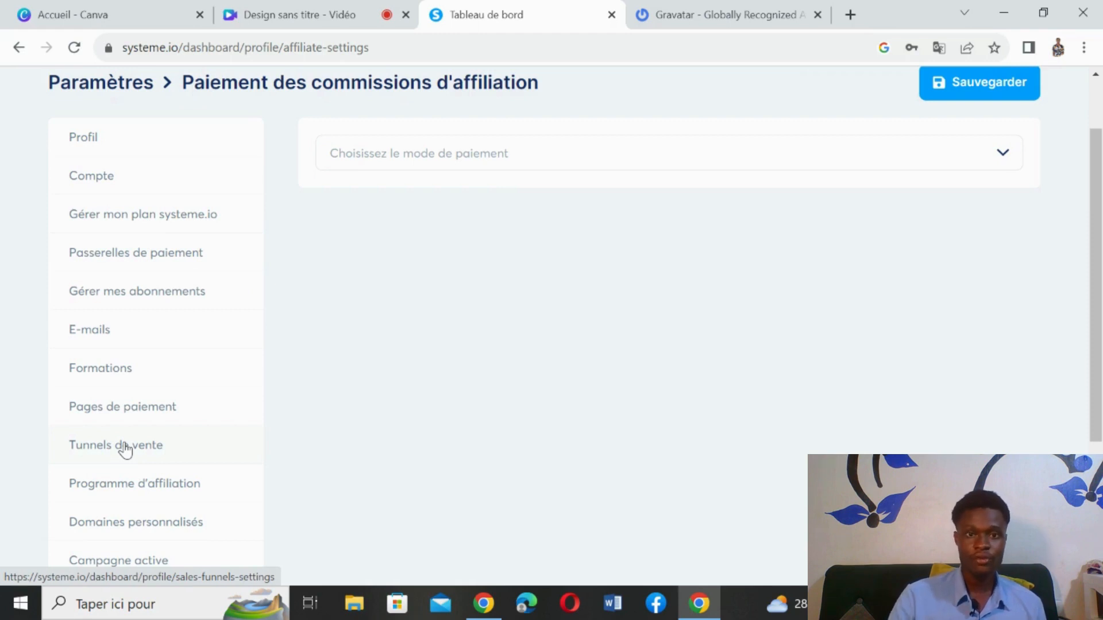
pyautogui.scroll(-4, 1096, 345)
pyautogui.moveTo(1101, 441); pyautogui.dragTo(1096, 98)
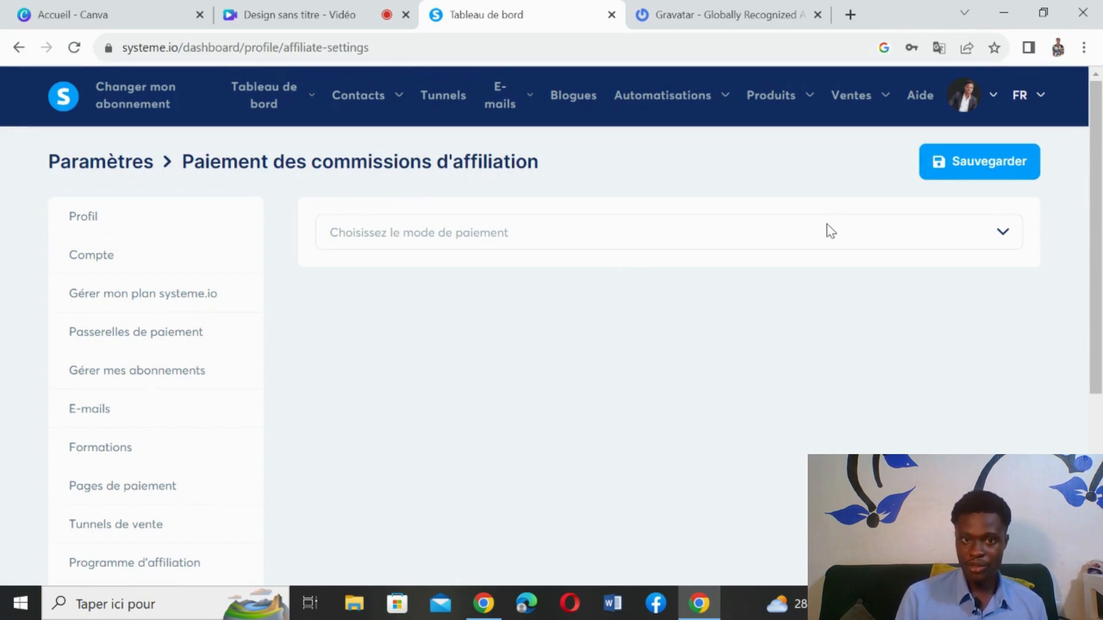
pyautogui.click(978, 220)
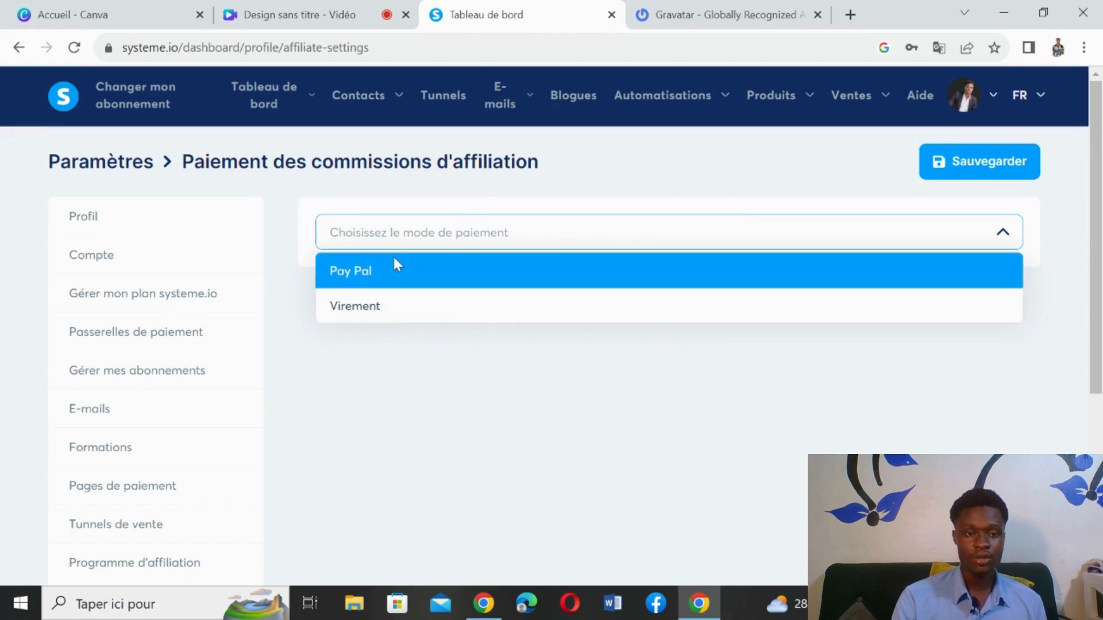
pyautogui.click(462, 310)
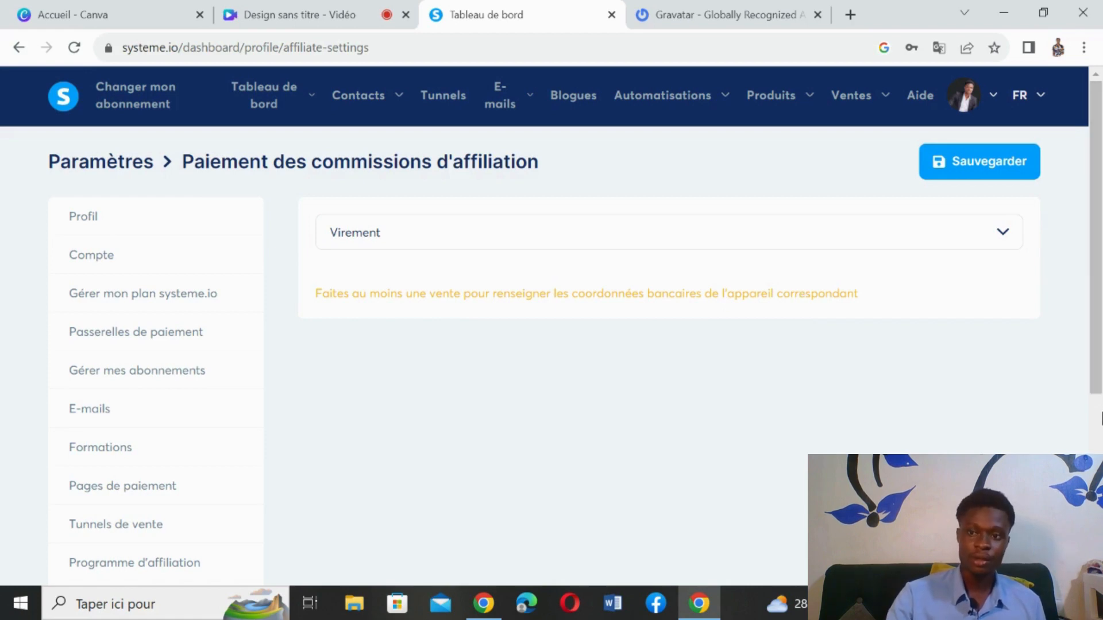
# Step: Open the Notifications settings to review the e-mail alerts and invoice notifications, and open the Membres de l'espace de travail settings
pyautogui.scroll(-1, 1100, 268)
pyautogui.scroll(-4, 1100, 268)
pyautogui.scroll(5, 1082, 152)
pyautogui.scroll(-5, 1083, 152)
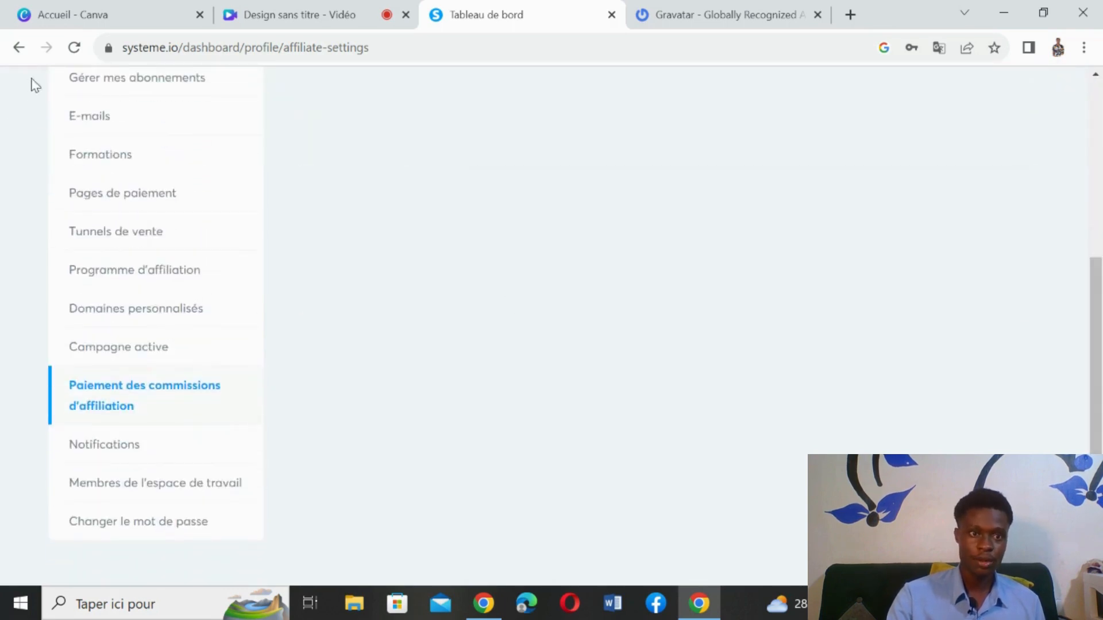
pyautogui.moveTo(1101, 350)
pyautogui.mouseDown()
pyautogui.moveTo(1101, 314)
pyautogui.moveTo(1101, 349)
pyautogui.mouseUp()
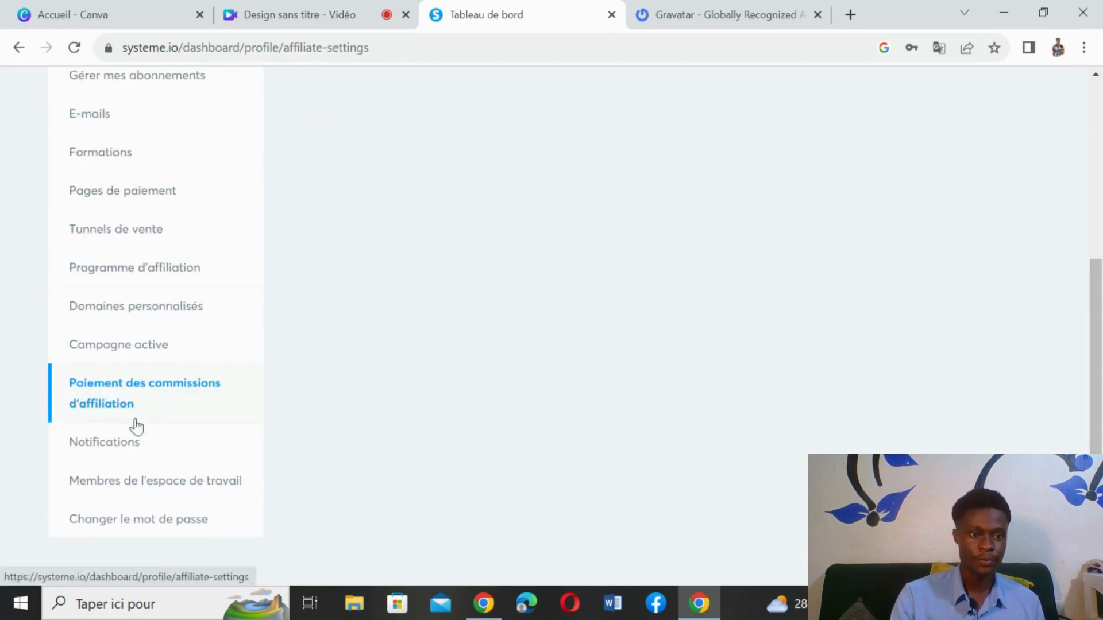
pyautogui.click(137, 447)
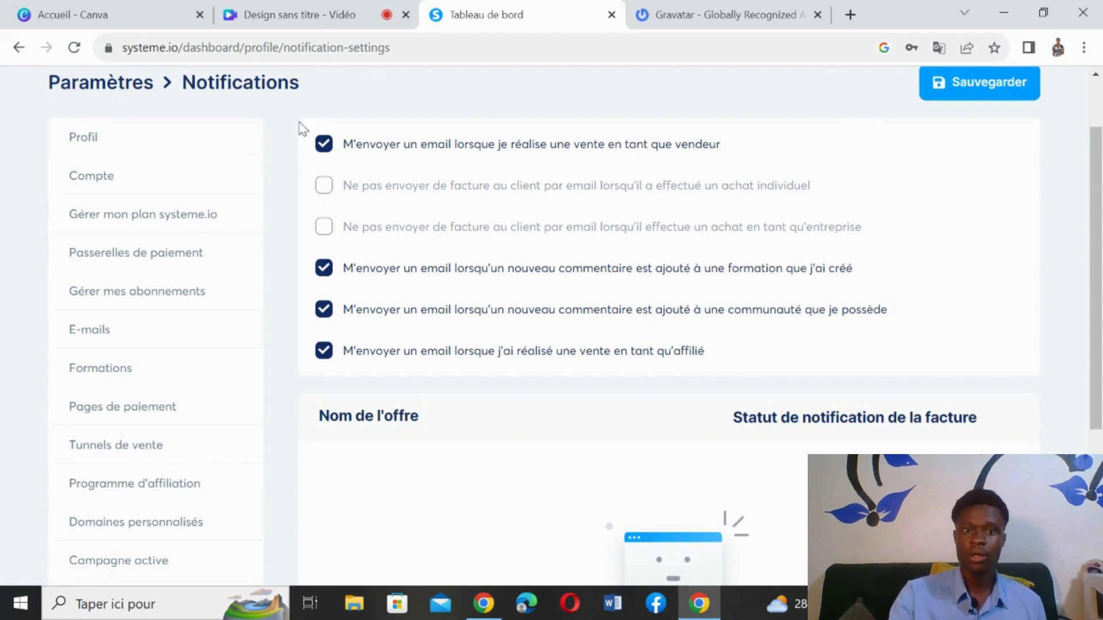
pyautogui.moveTo(1101, 221); pyautogui.dragTo(1094, 363)
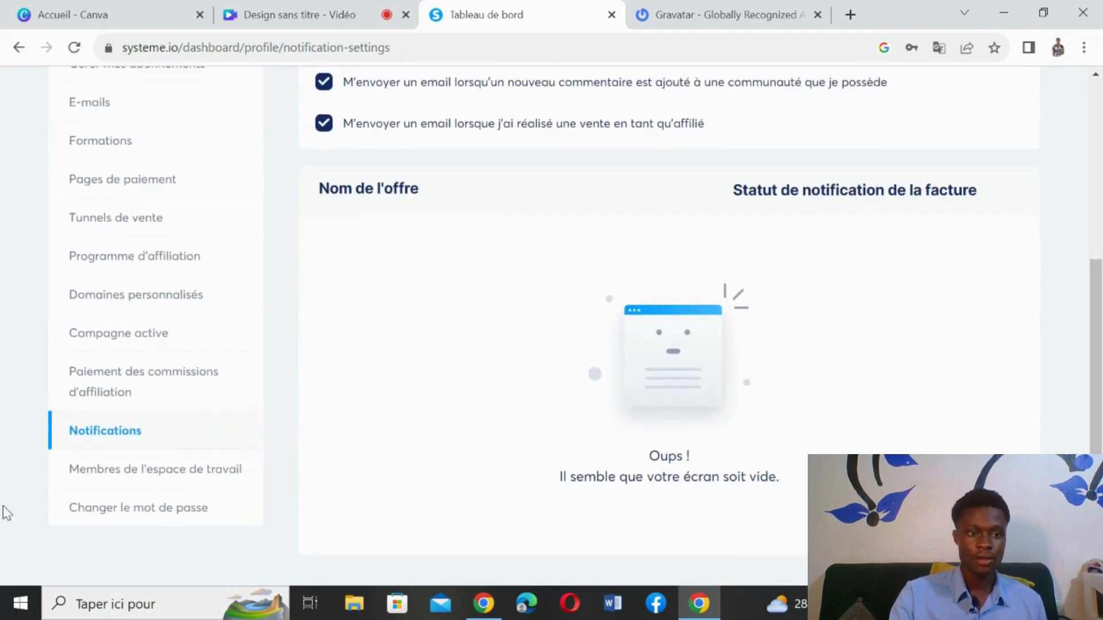
pyautogui.click(198, 470)
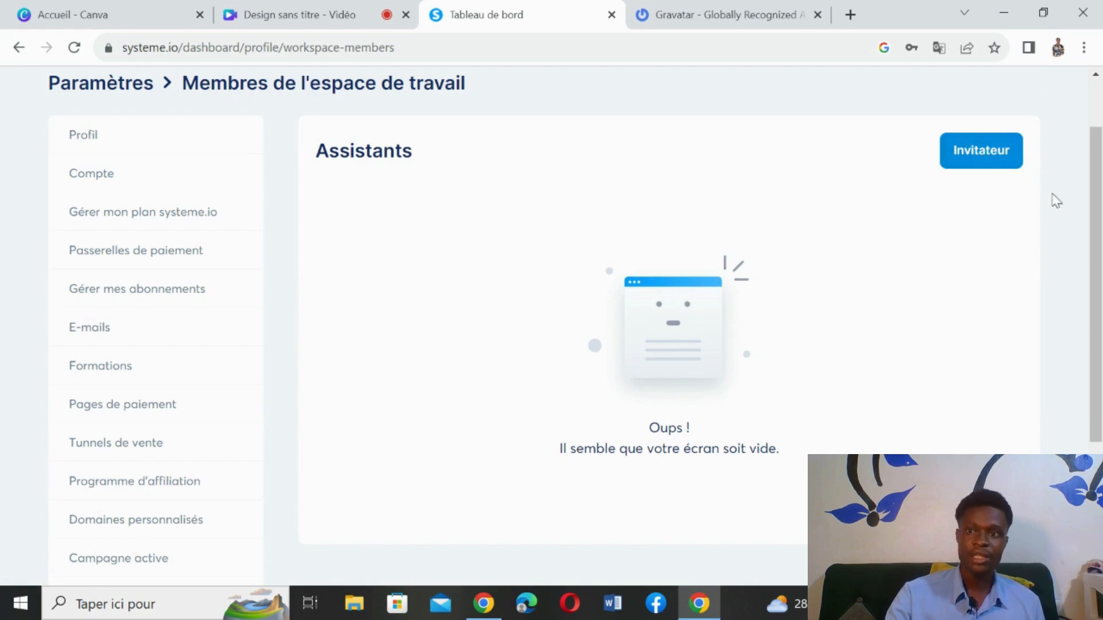
# Step: Examine the form for inviting a new assistant, close it without sending an invitation, and review the last entries of the settings list
pyautogui.click(973, 157)
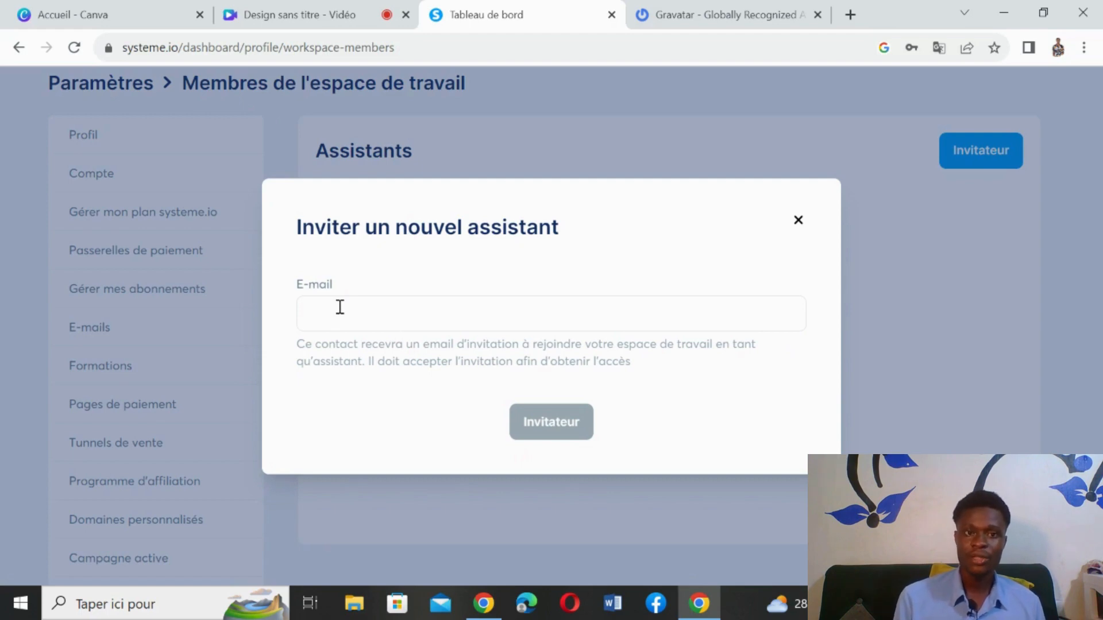
pyautogui.click(798, 224)
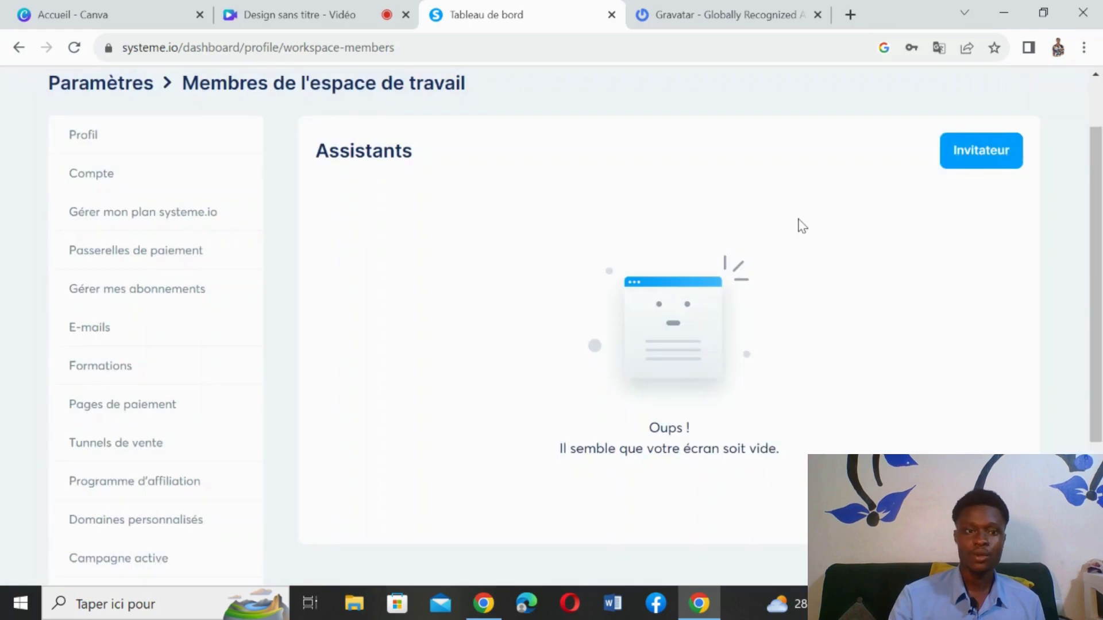
pyautogui.scroll(-4, 681, 550)
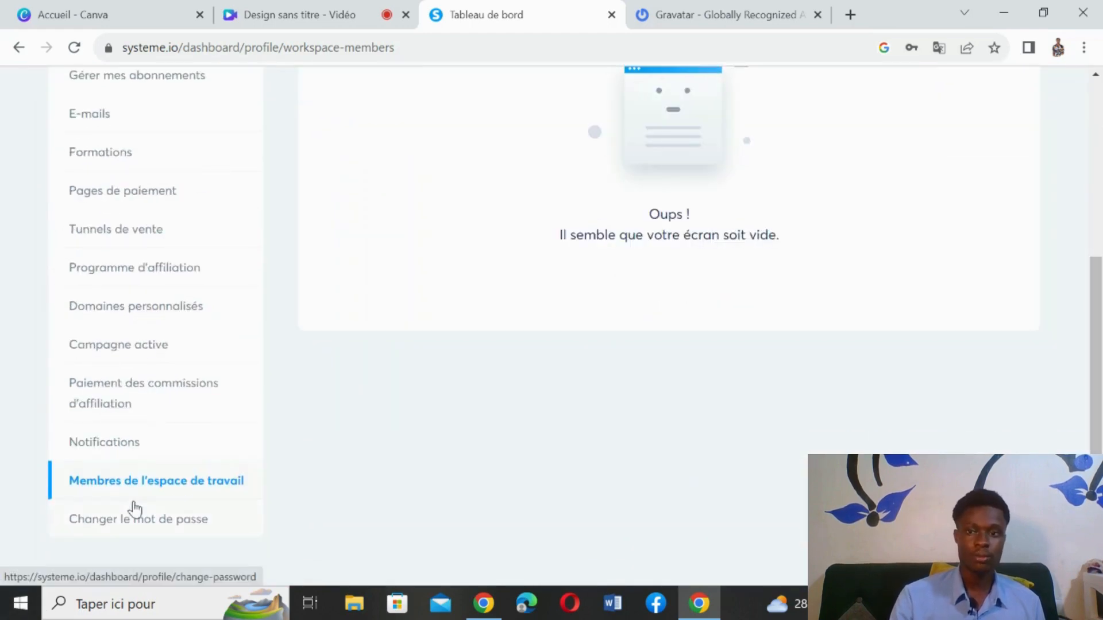
pyautogui.moveTo(1102, 397); pyautogui.dragTo(1061, 113)
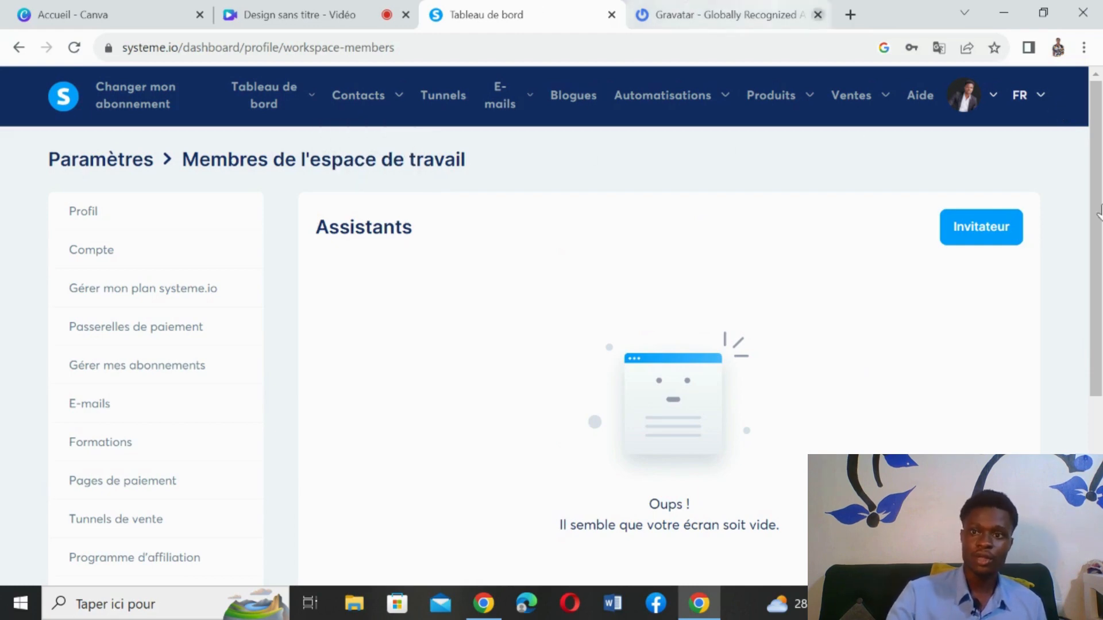
pyautogui.moveTo(1095, 151); pyautogui.dragTo(1094, 97)
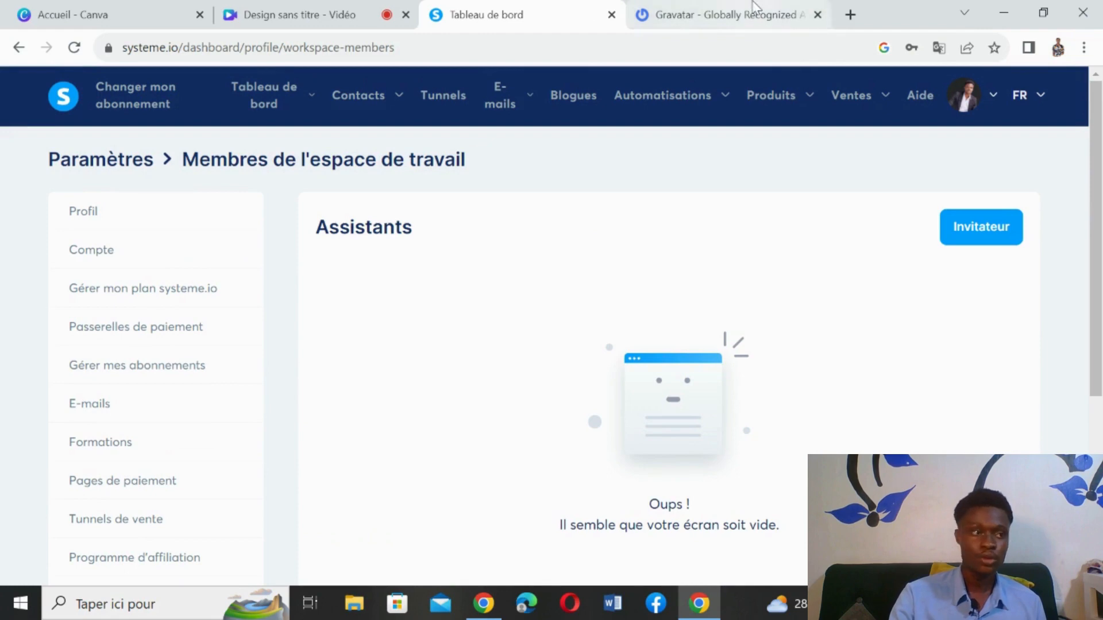
pyautogui.moveTo(1100, 241); pyautogui.dragTo(1101, 109)
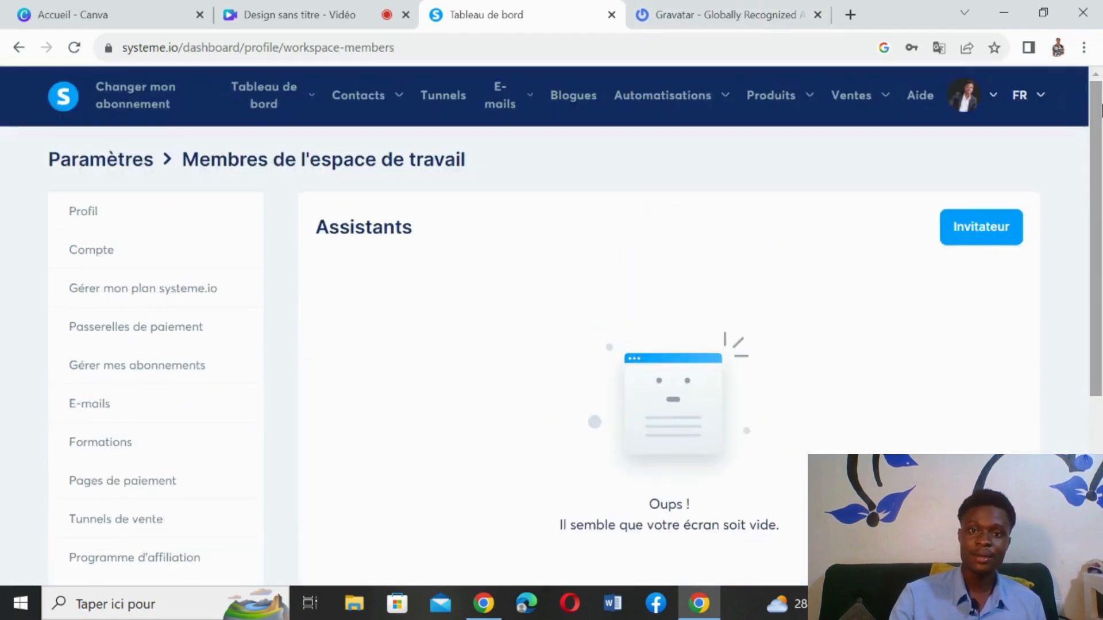
# Step: Switch from the workspace members settings to the Gravatar e-mails page
pyautogui.click(725, 13)
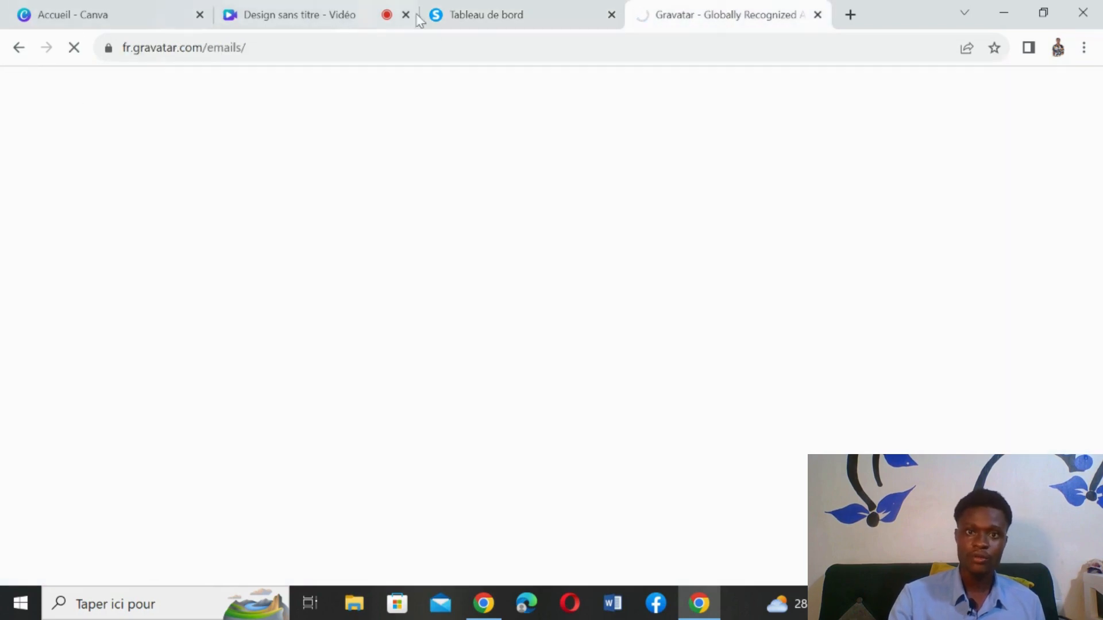
pyautogui.click(494, 18)
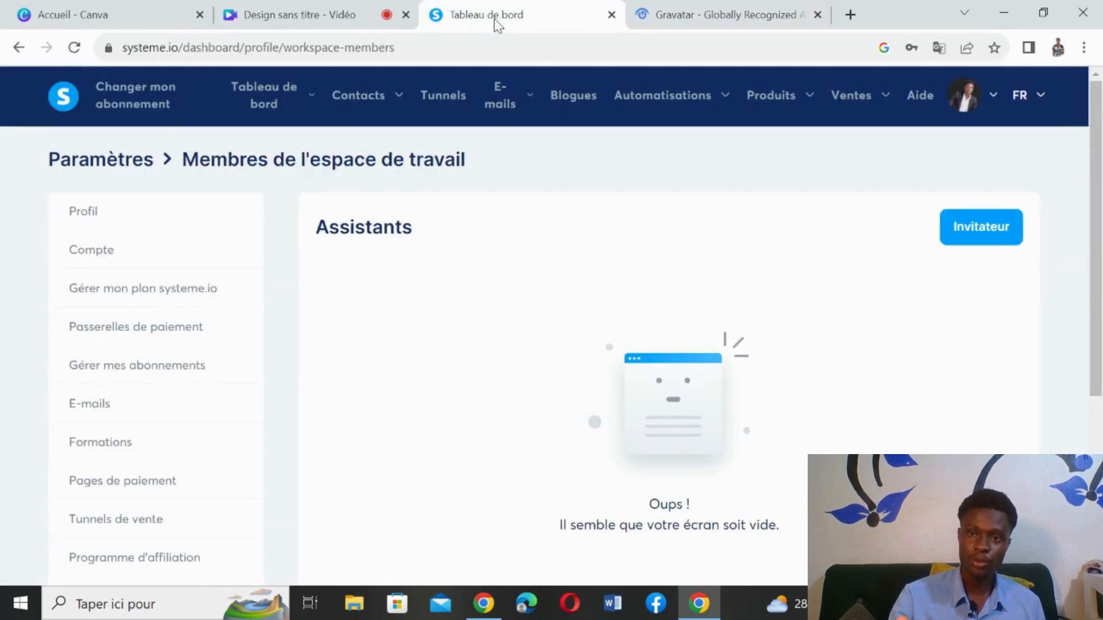
pyautogui.click(734, 17)
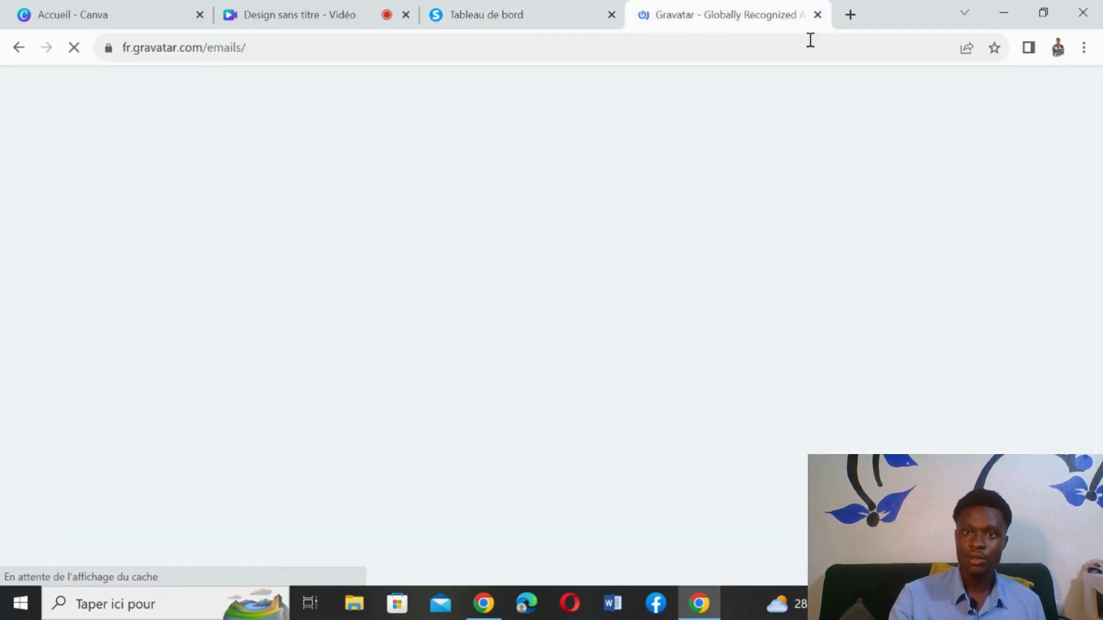